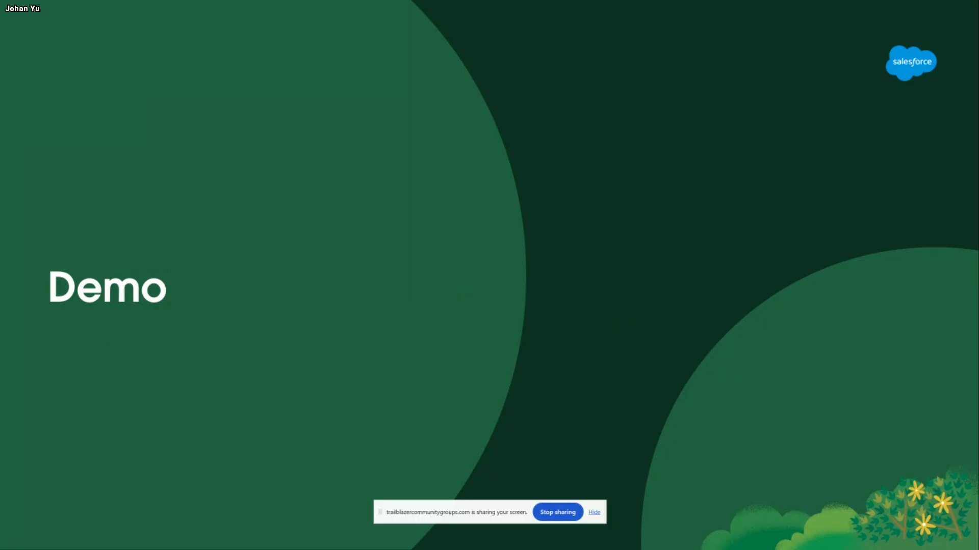
key(alt+Tab)
key(alt+shift+Tab)
key(alt+Tab)
key(alt+Tab)
key(alt+Tab)
key(alt+Tab)
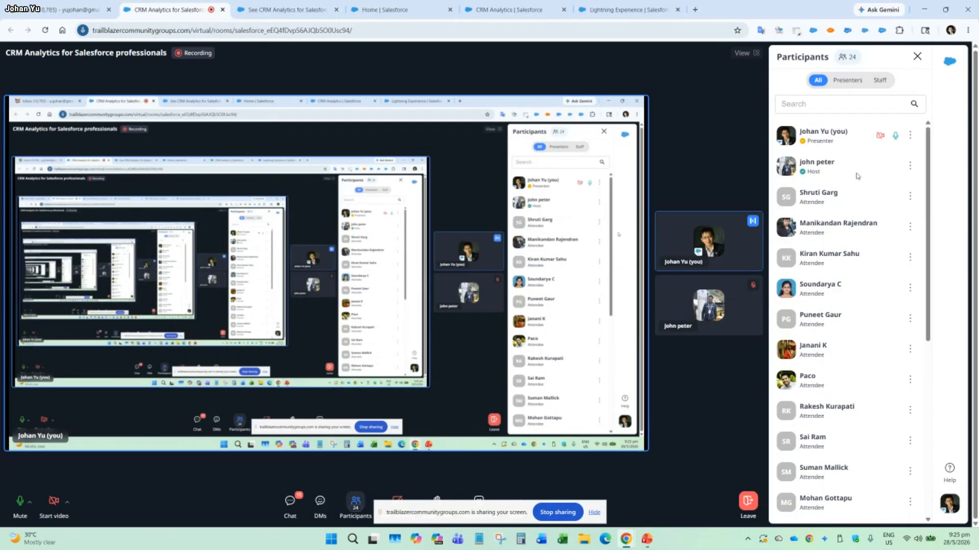
key(alt+Tab)
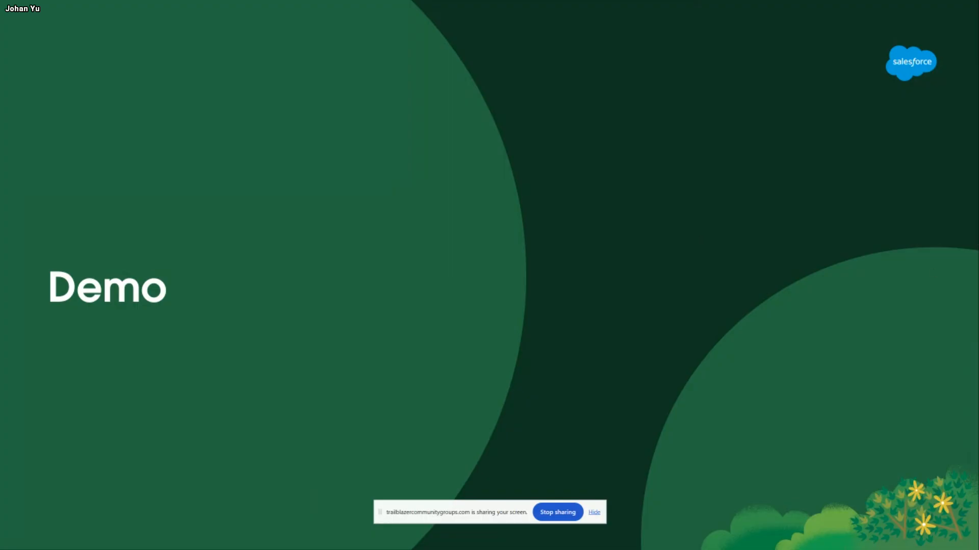
Bring the browser window with the Salesforce home page onto the shared screen and maximize it.
drag(978, 122, 506, 125)
double_click(577, 134)
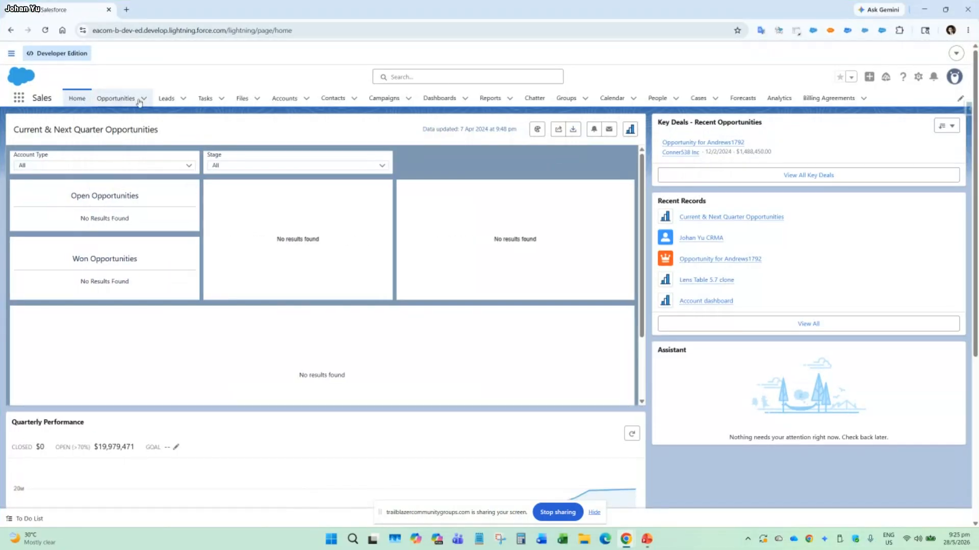
key(alt+Tab)
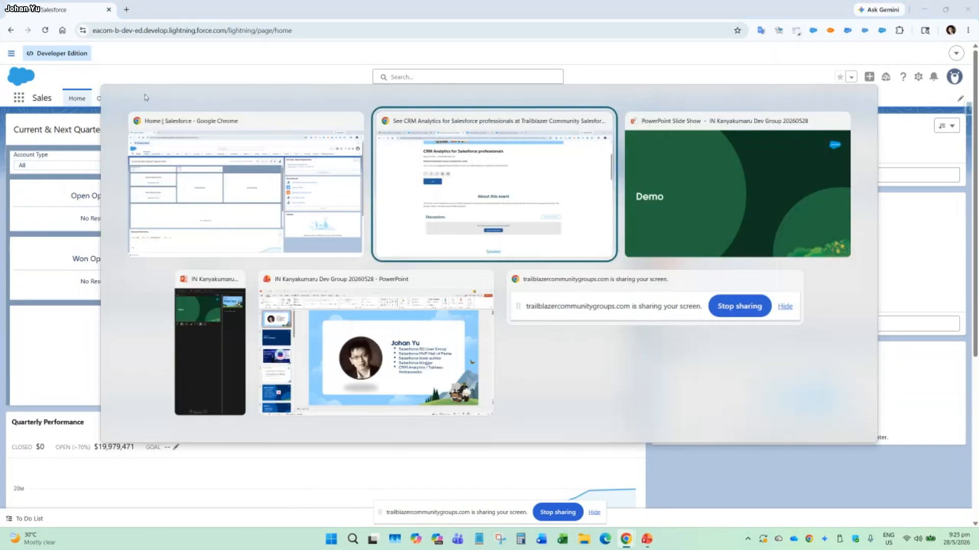
key(alt+Tab)
key(alt+Tab)
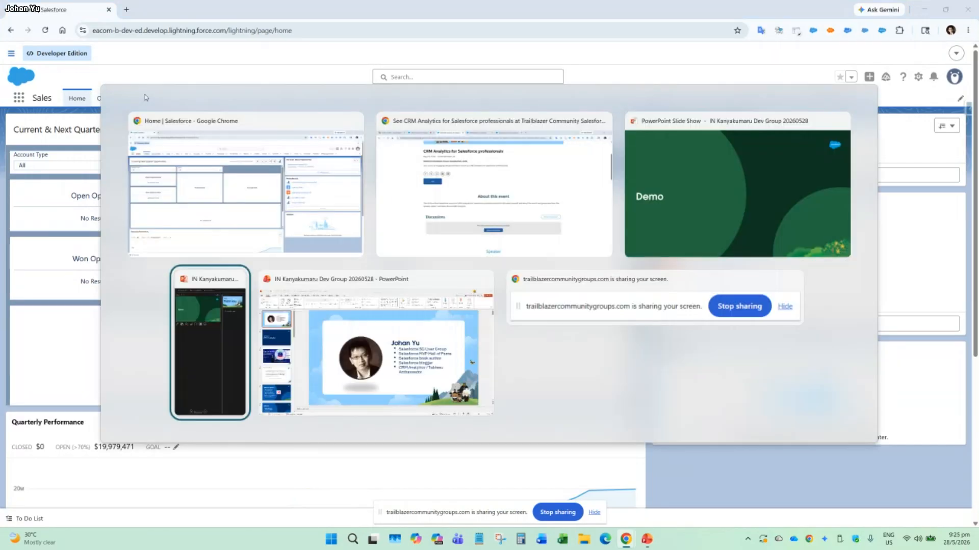
key(alt+shift+Tab)
key(alt+shift+Tab)
key(Escape)
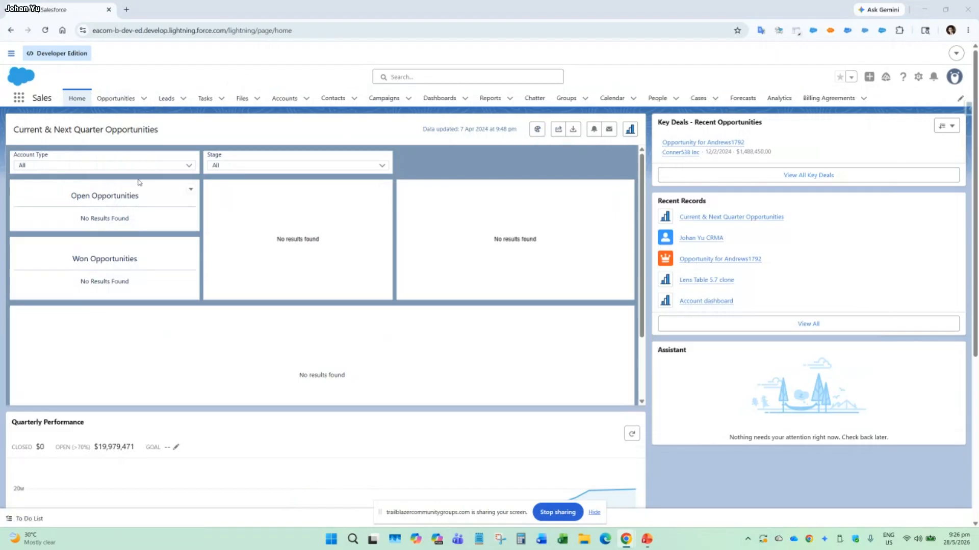
Open Analytics Studio, go to the recipes in Data Manager and create a new recipe.
click(18, 101)
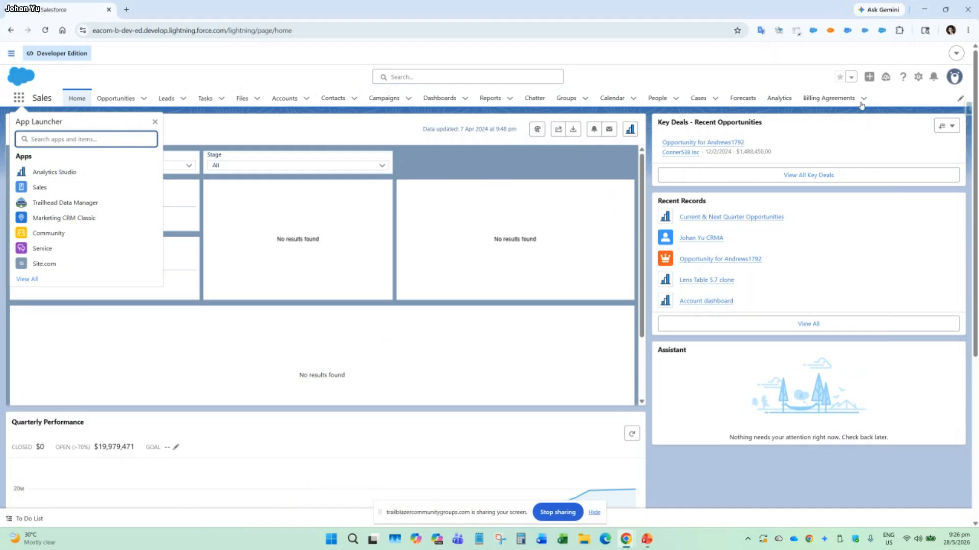
click(56, 179)
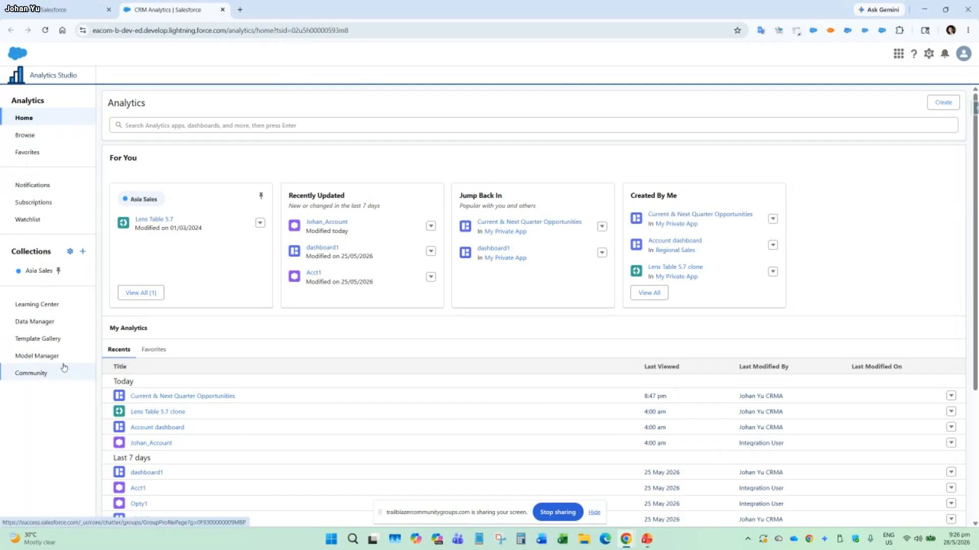
click(43, 328)
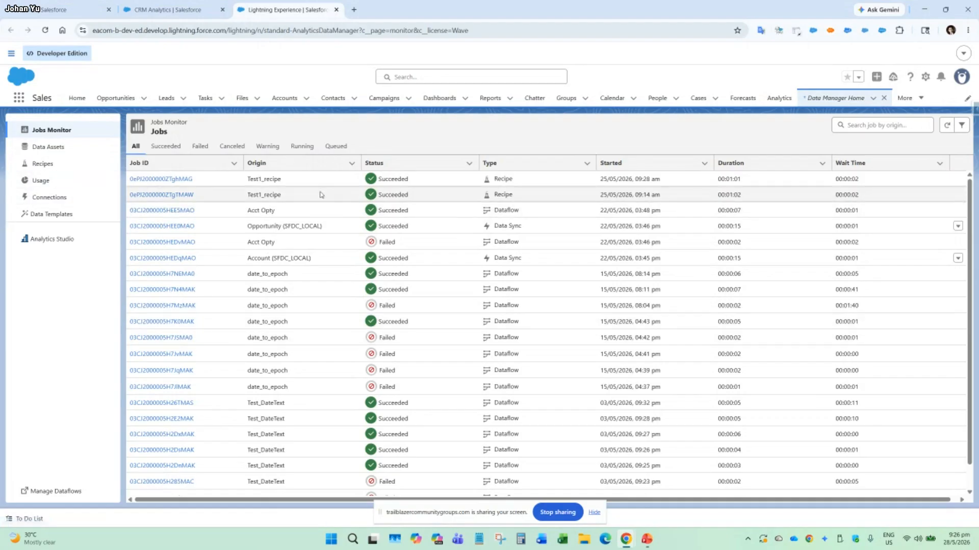
click(42, 164)
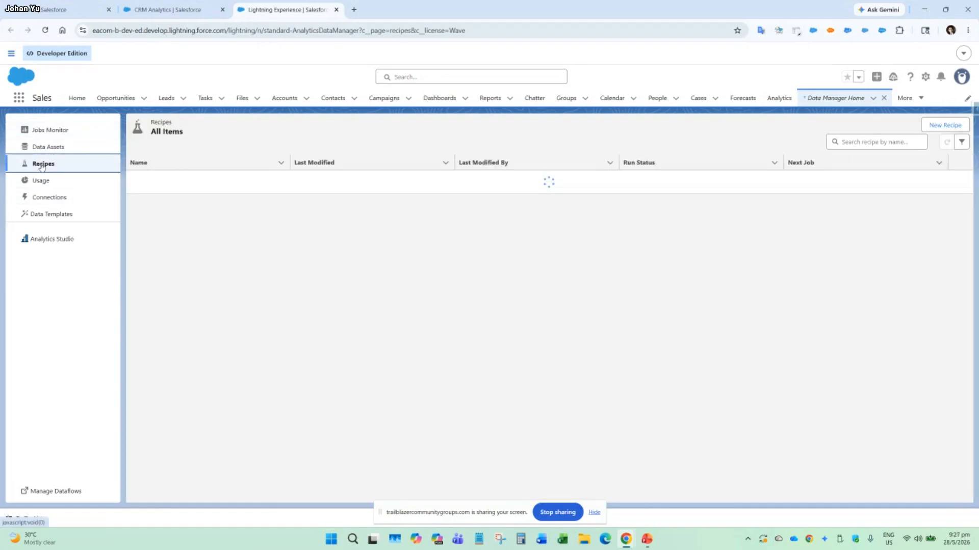
click(944, 126)
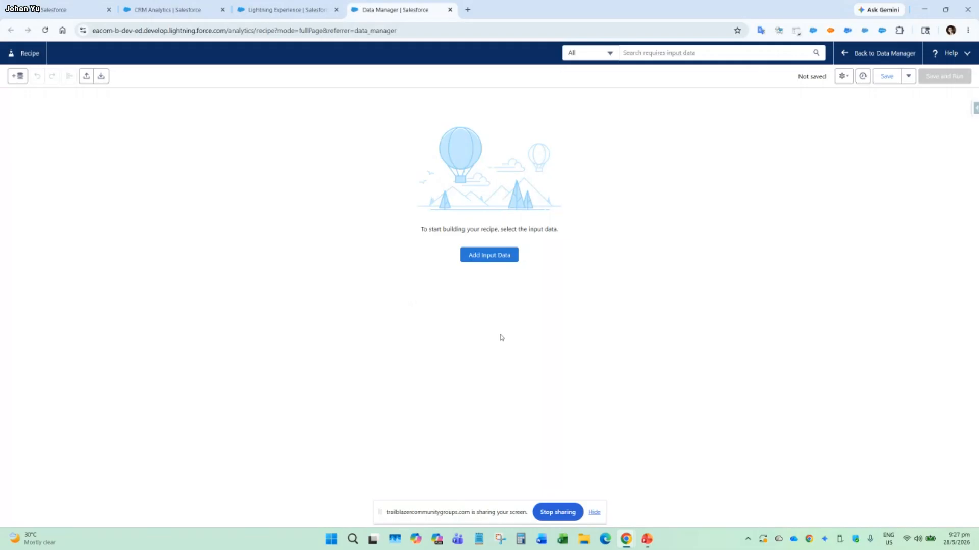
Start adding input data to the recipe, showing only Salesforce objects, and select the Account object.
click(492, 259)
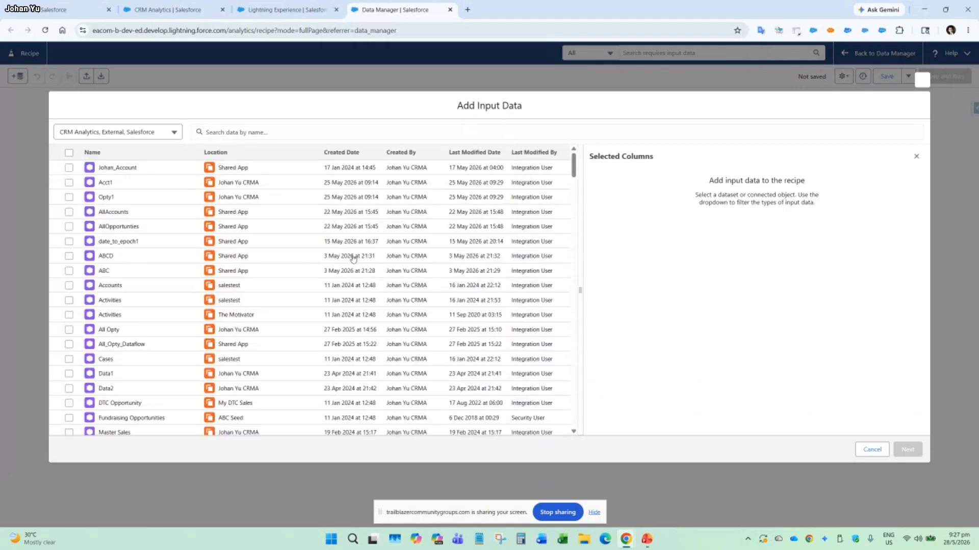
click(129, 133)
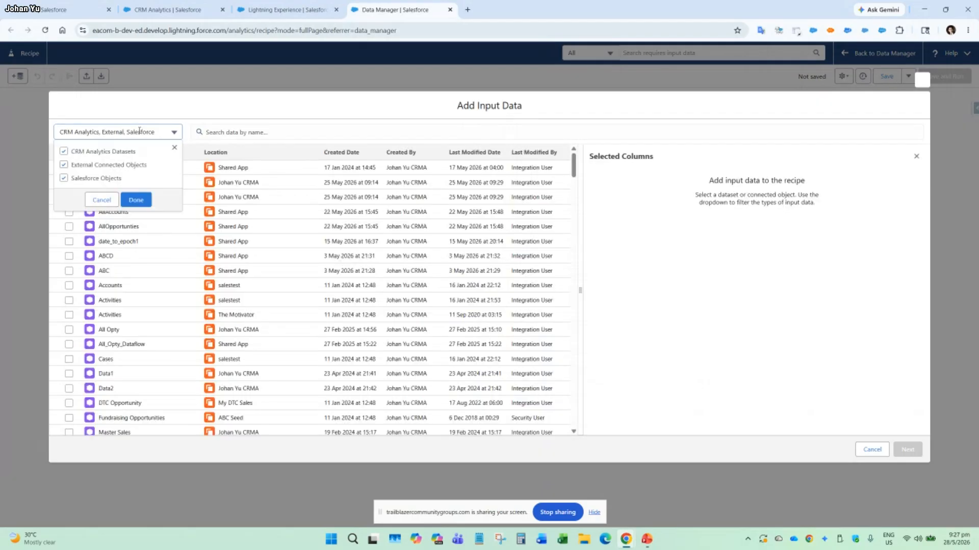
click(109, 165)
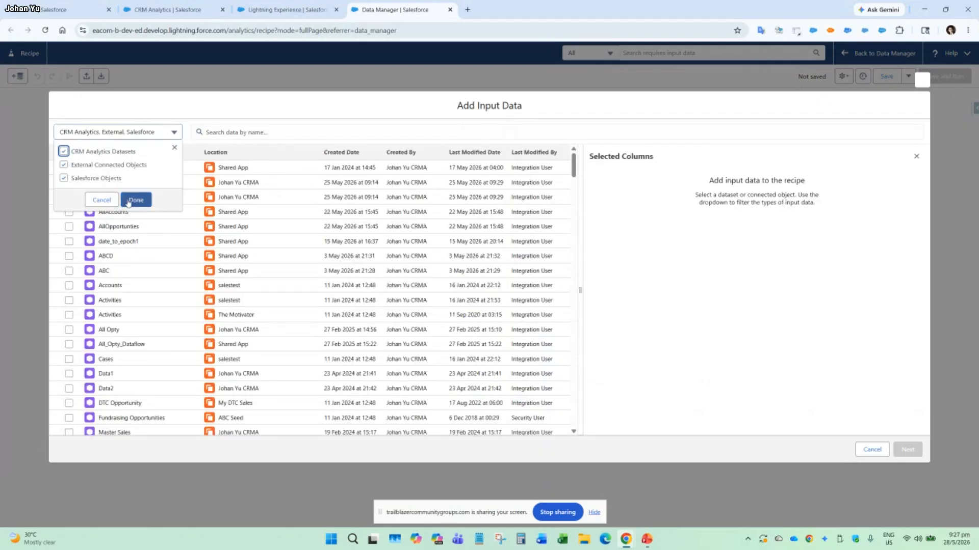
click(107, 151)
click(136, 200)
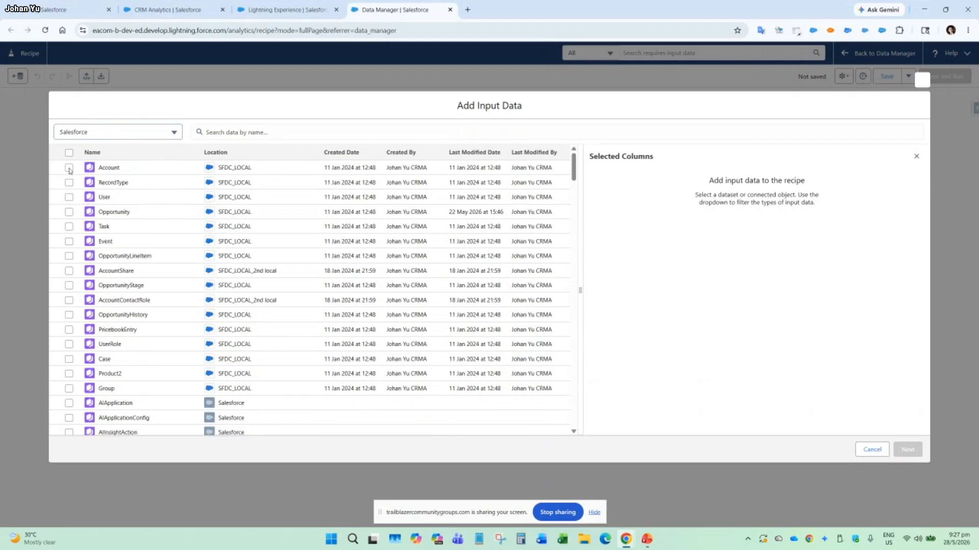
click(69, 168)
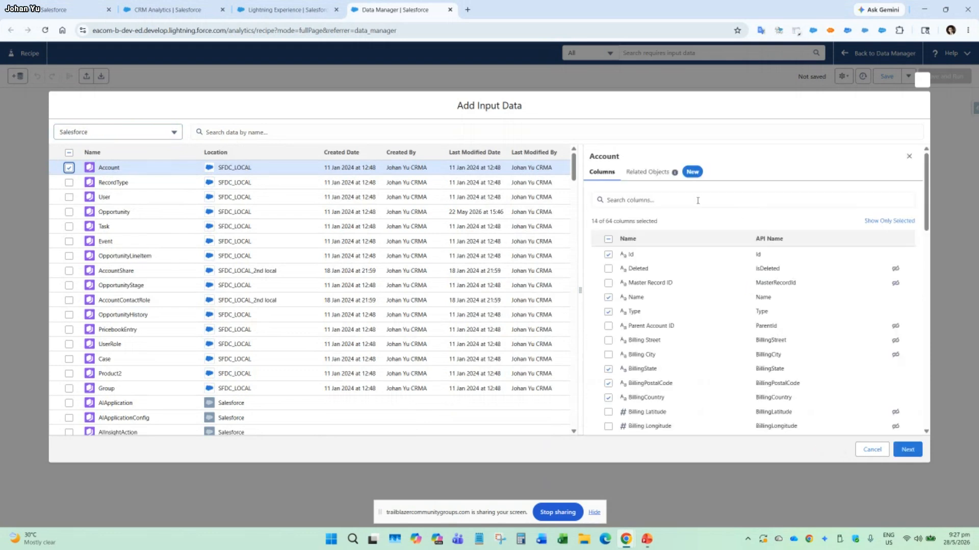
Examine which columns of the Account object are available and selected as recipe input.
scroll(787, 309, down, 10)
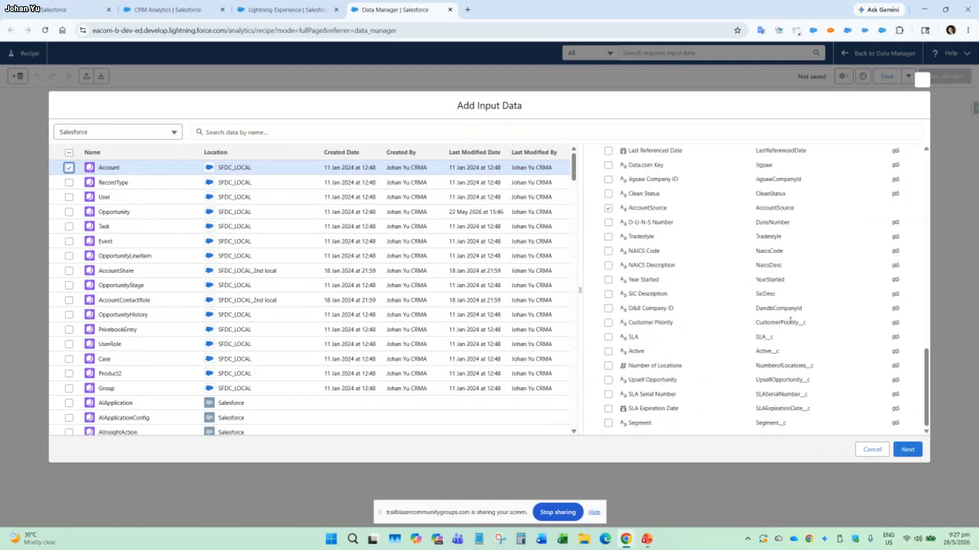
scroll(791, 320, up, 7)
scroll(791, 321, up, 3)
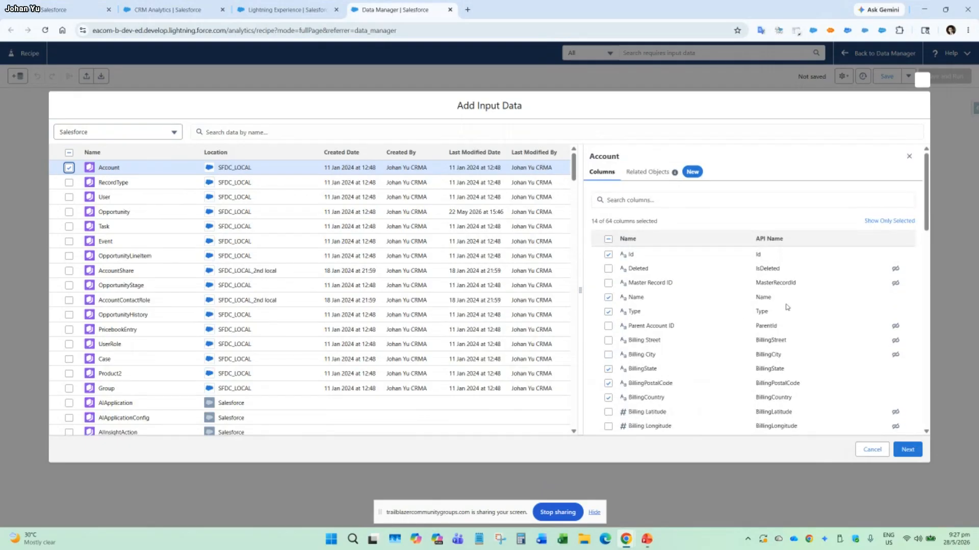
scroll(665, 319, down, 5)
scroll(665, 319, down, 5)
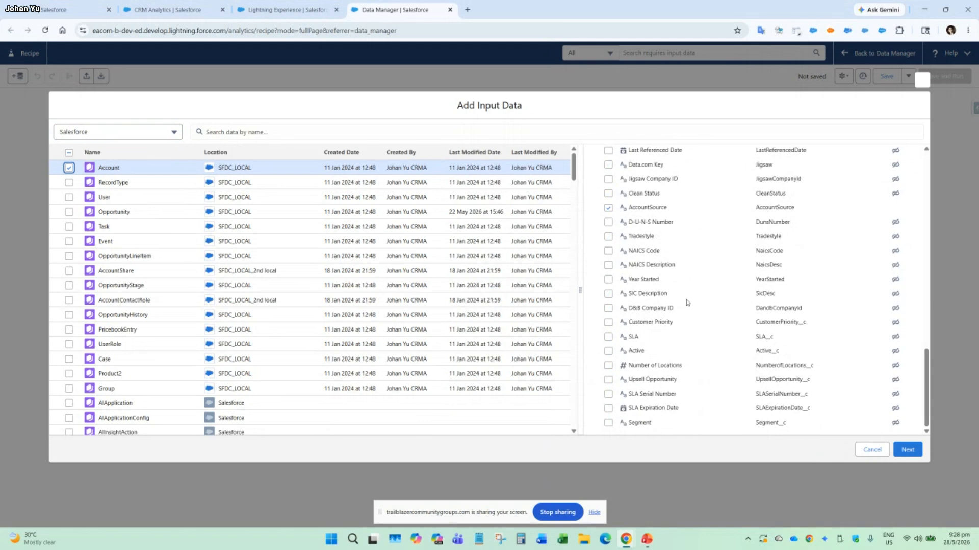
scroll(686, 303, up, 8)
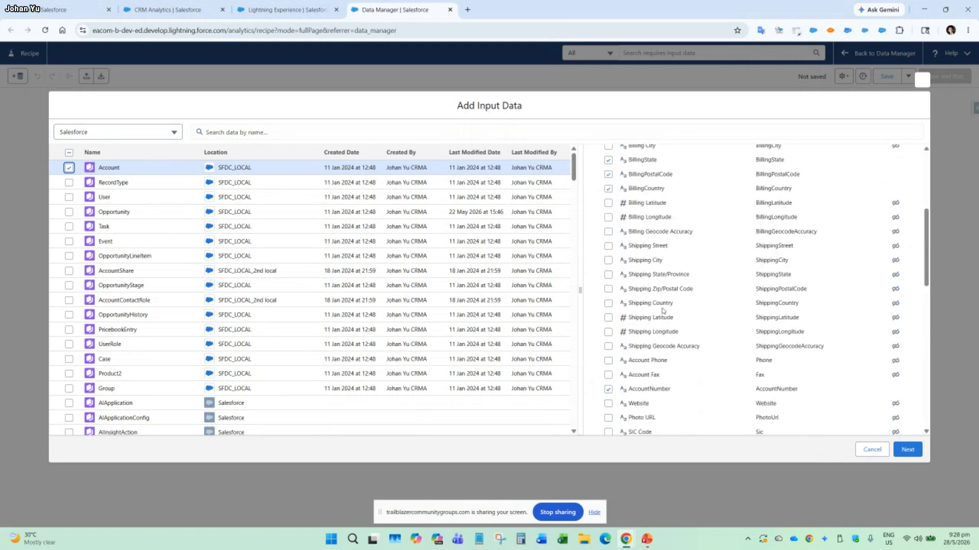
scroll(664, 310, up, 5)
scroll(700, 321, down, 2)
scroll(700, 321, down, 4)
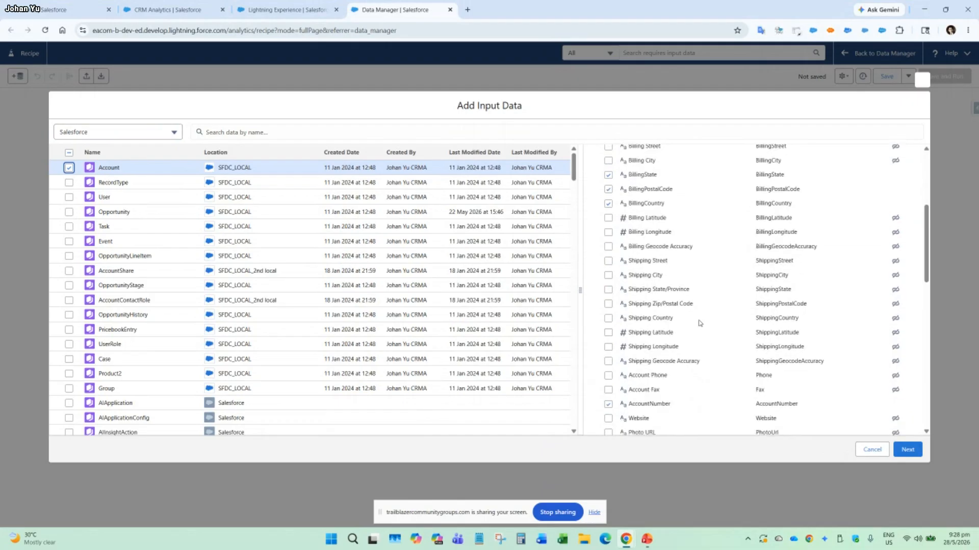
scroll(700, 325, down, 1)
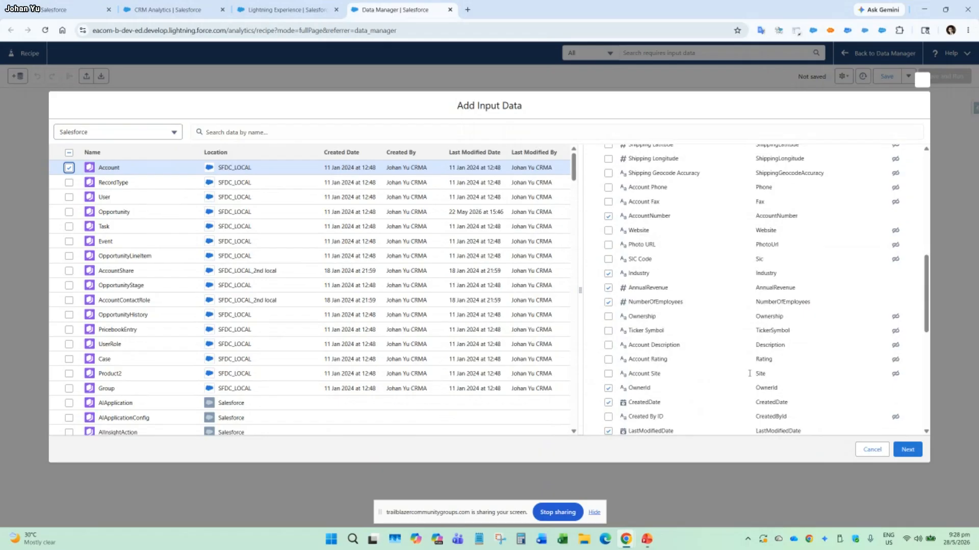
scroll(800, 357, down, 6)
scroll(803, 403, down, 2)
scroll(803, 403, up, 6)
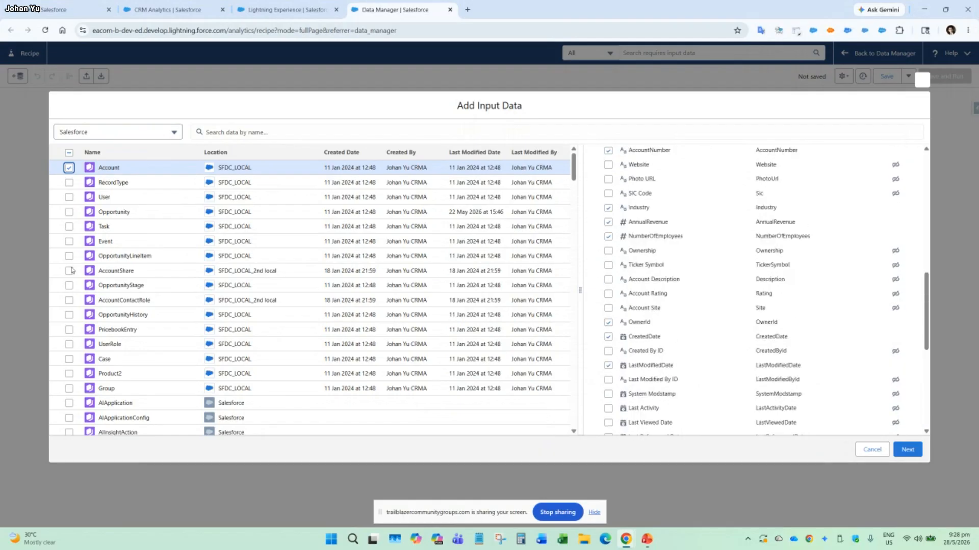
Select the Opportunity object as well, check its columns, and add both objects to the recipe.
click(68, 212)
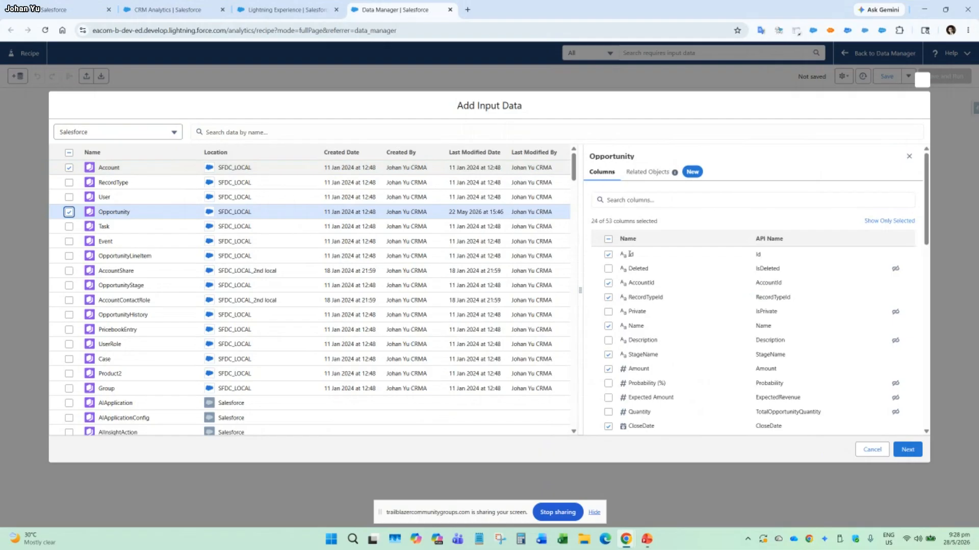
scroll(614, 332, down, 2)
scroll(614, 333, up, 1)
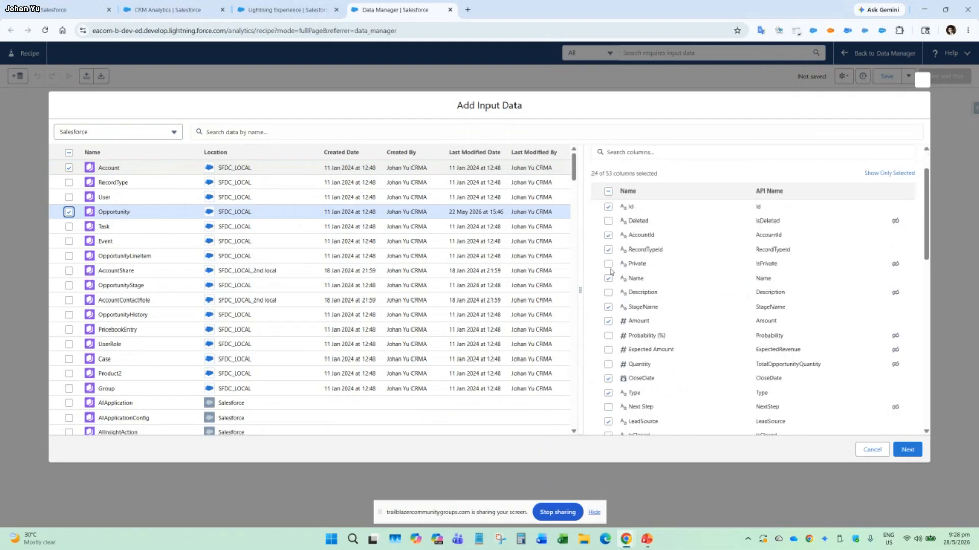
scroll(714, 362, down, 3)
scroll(736, 375, down, 8)
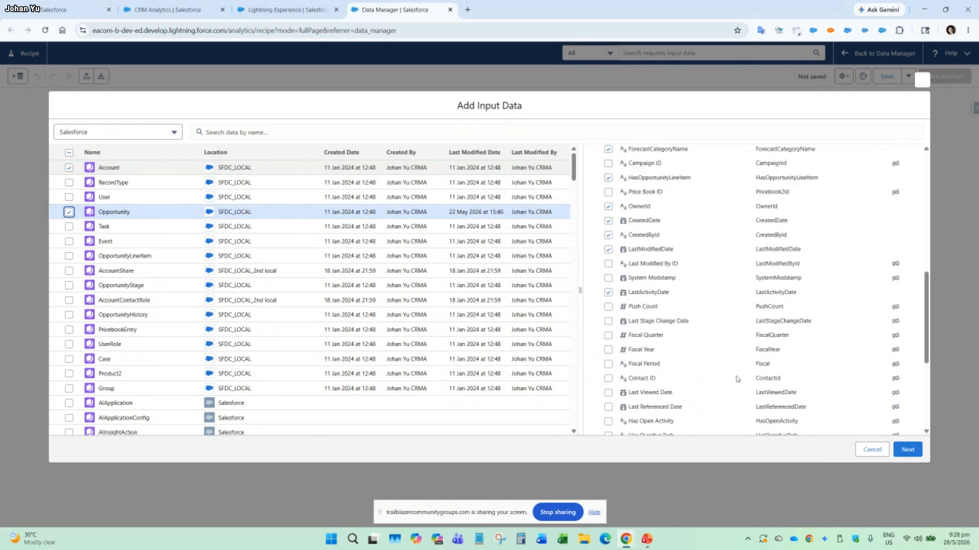
click(908, 450)
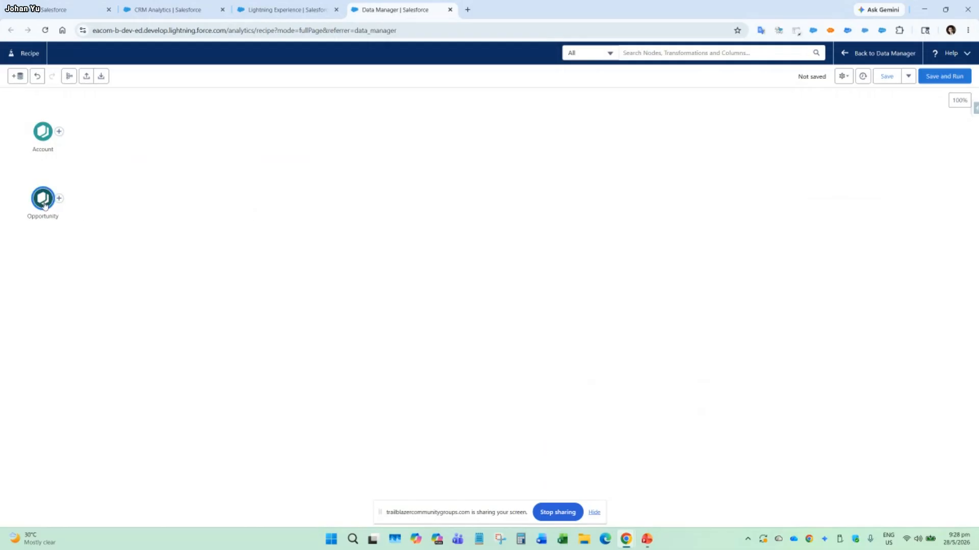
Connect the Opportunity node to the Account node with a Join, enlarge its settings area and check the join keys.
drag(44, 203, 43, 132)
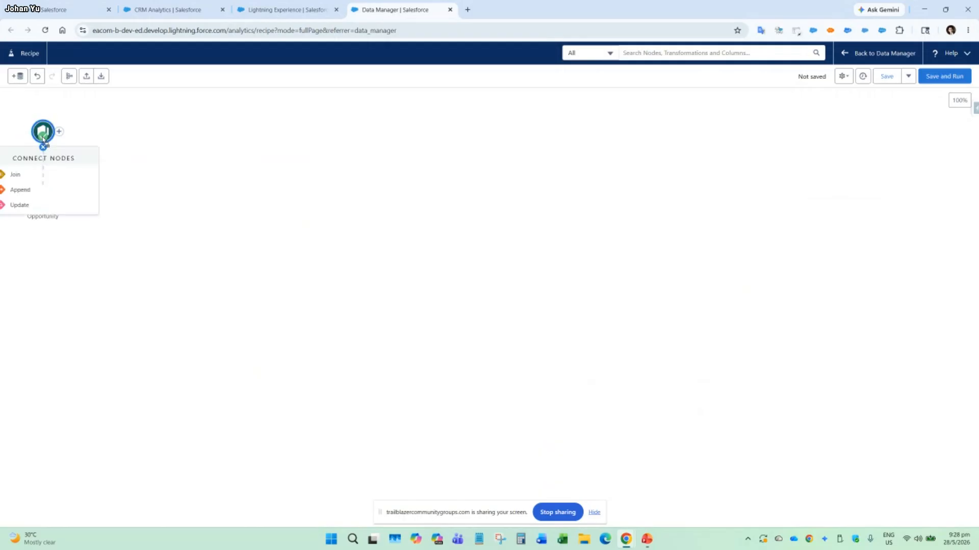
click(46, 177)
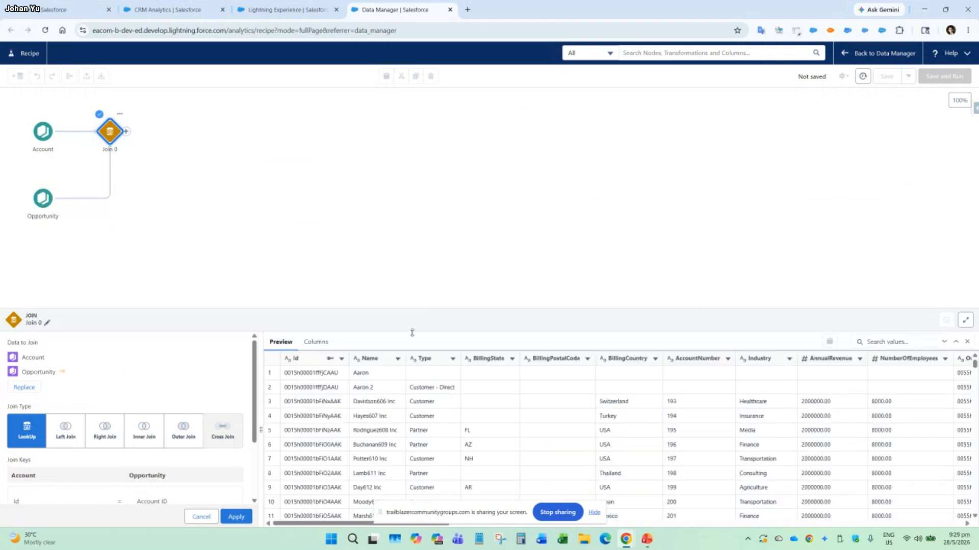
drag(447, 304, 443, 250)
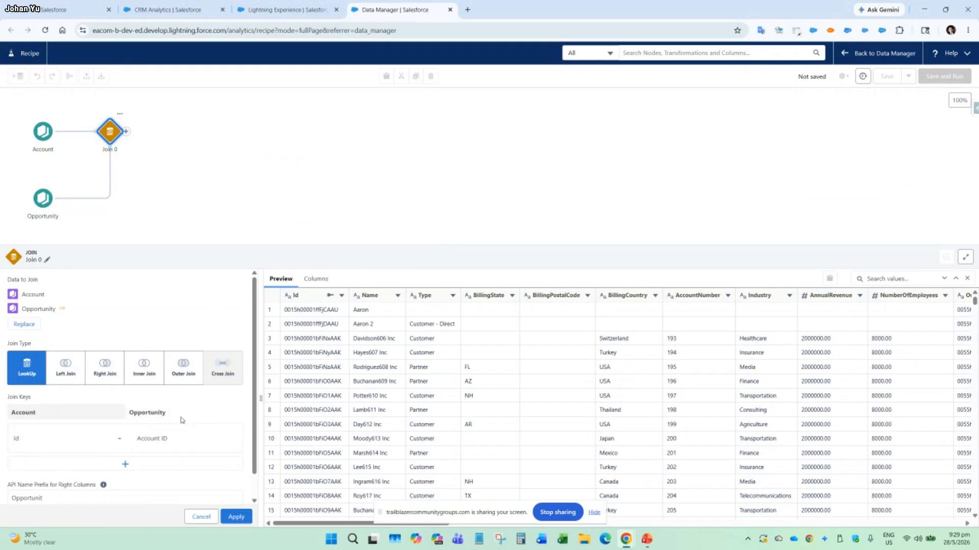
scroll(133, 438, down, 1)
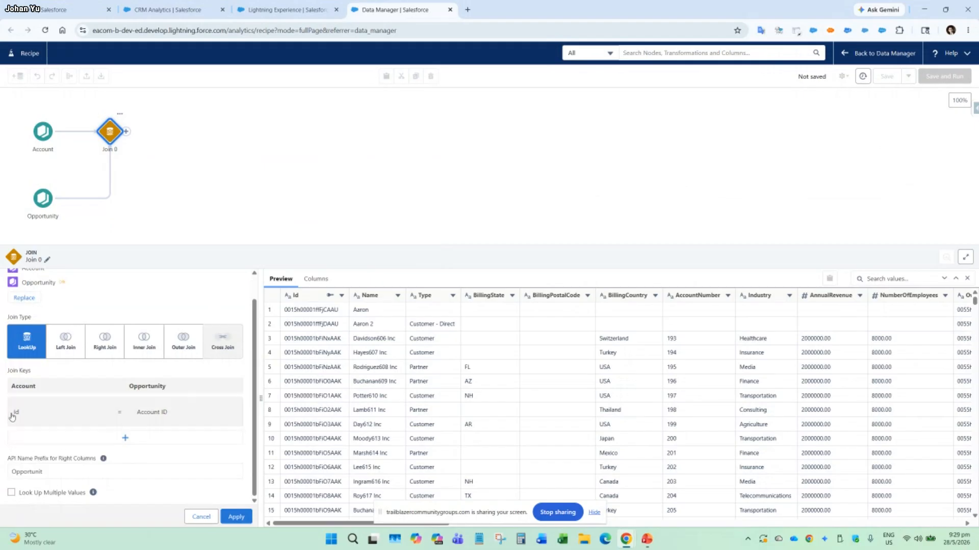
click(184, 418)
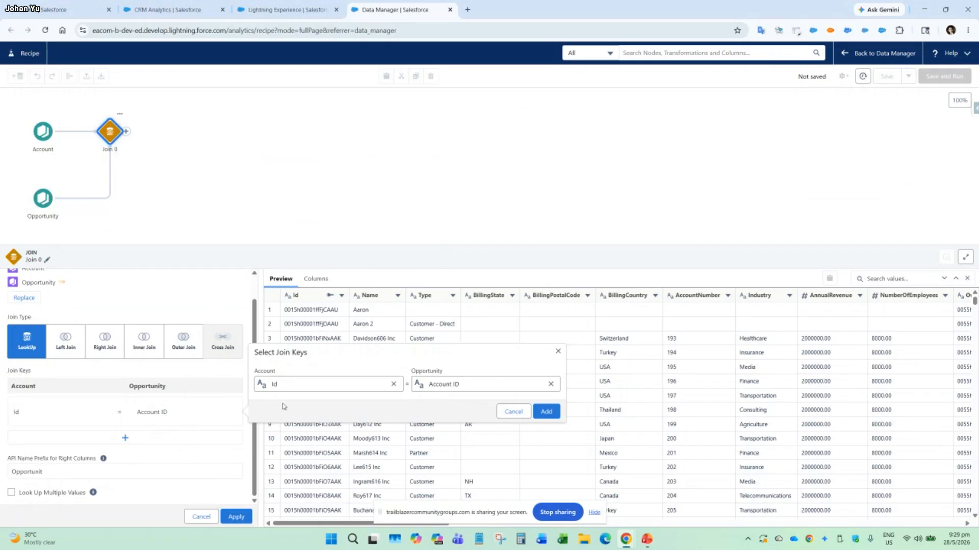
click(513, 411)
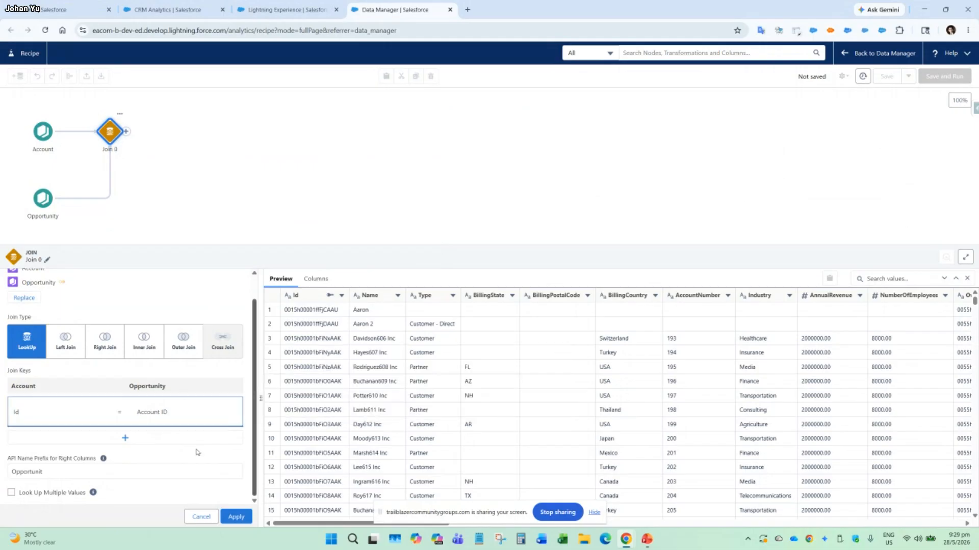
Set the join's API name prefix for right columns to Opportunity and apply the join.
click(71, 471)
text(y)
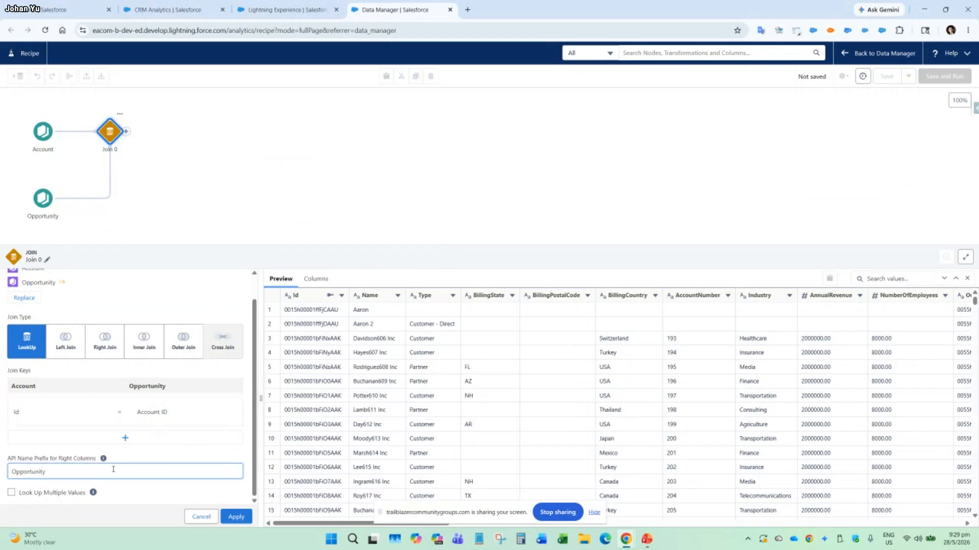
click(243, 521)
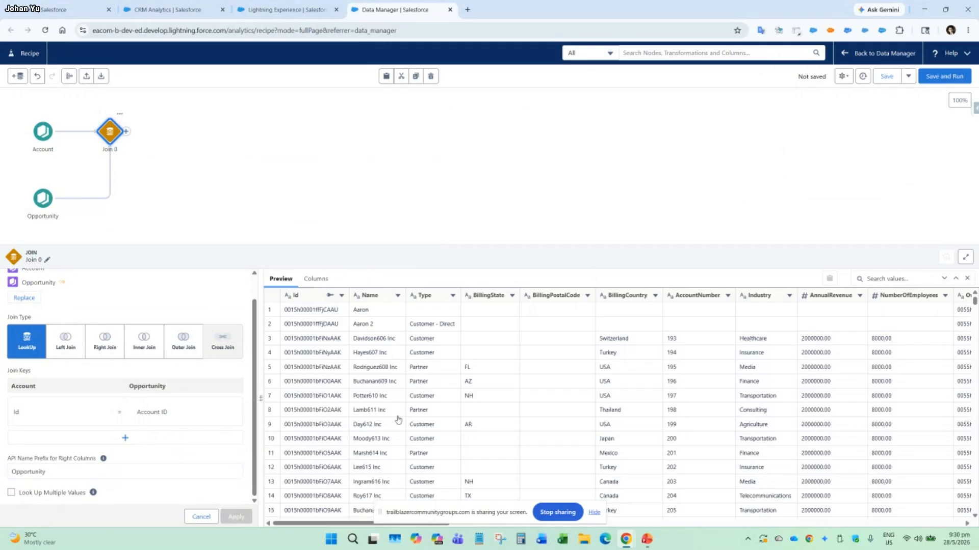
Review the joined columns and join settings, and delete the Join node that starts from Account.
drag(360, 525, 768, 510)
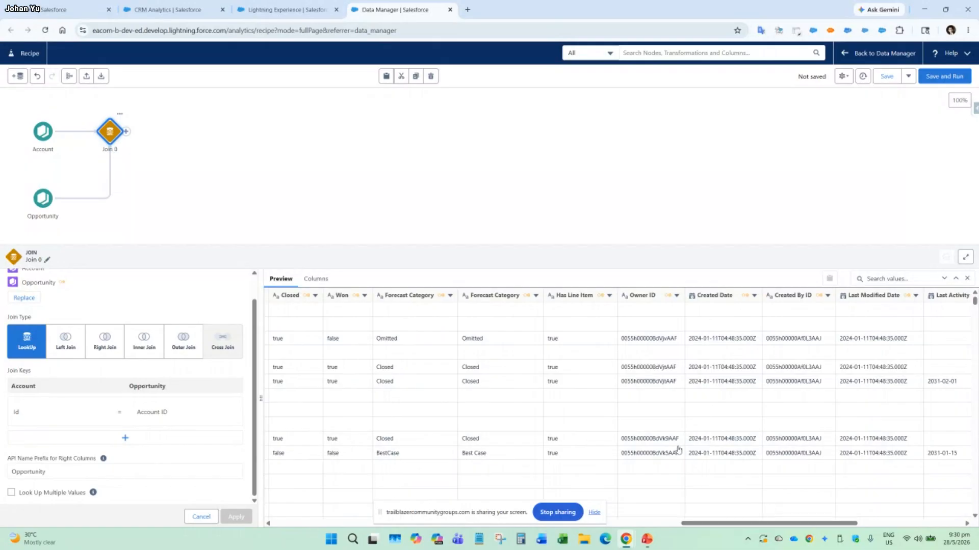
drag(733, 525, 305, 528)
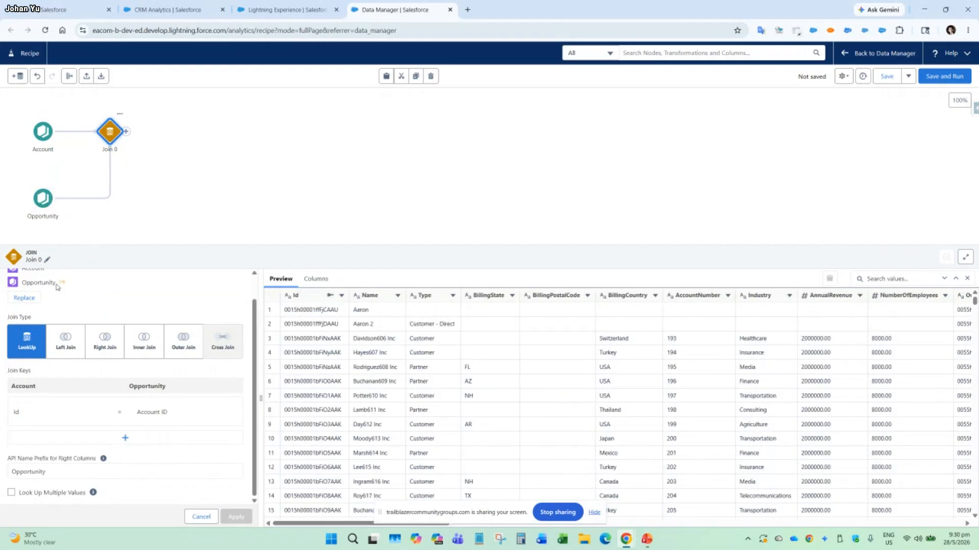
scroll(93, 307, up, 1)
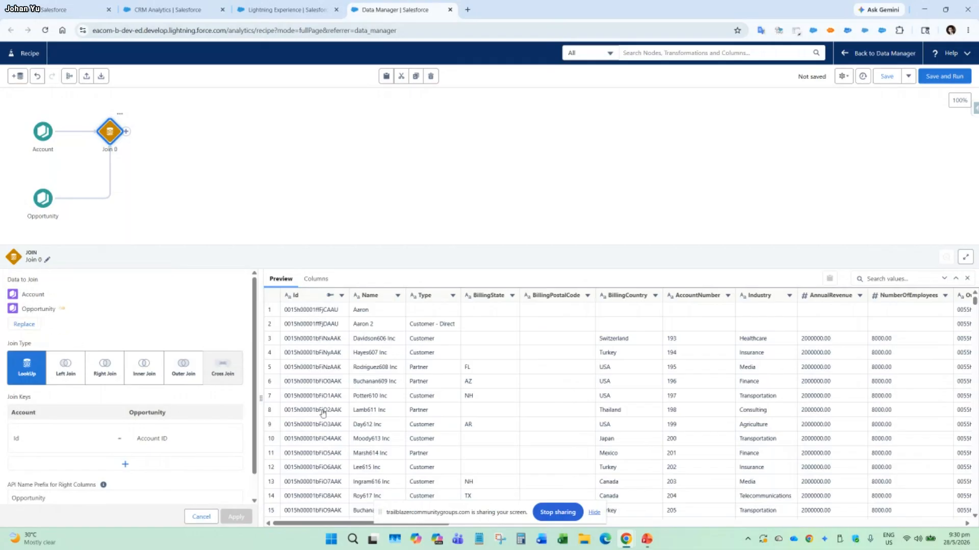
scroll(357, 430, down, 3)
scroll(358, 429, up, 3)
click(120, 115)
click(144, 151)
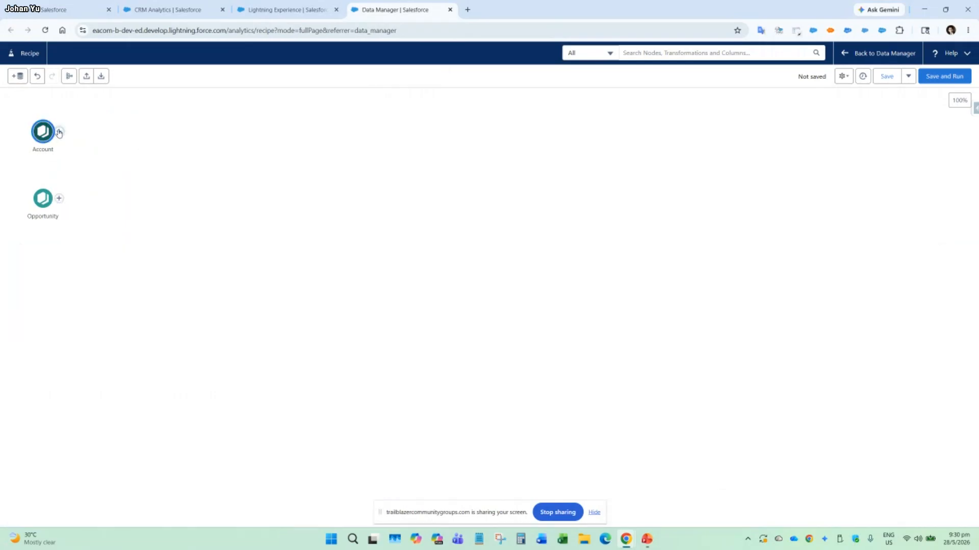
Connect the Account node to the Opportunity node with a Join so Opportunity is the left side, and check the preview rows.
drag(59, 133, 57, 204)
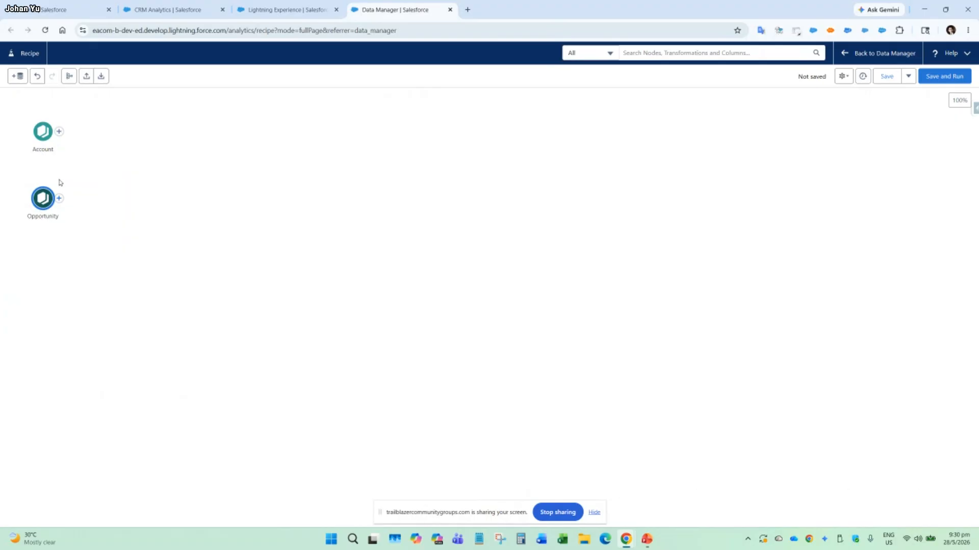
click(46, 133)
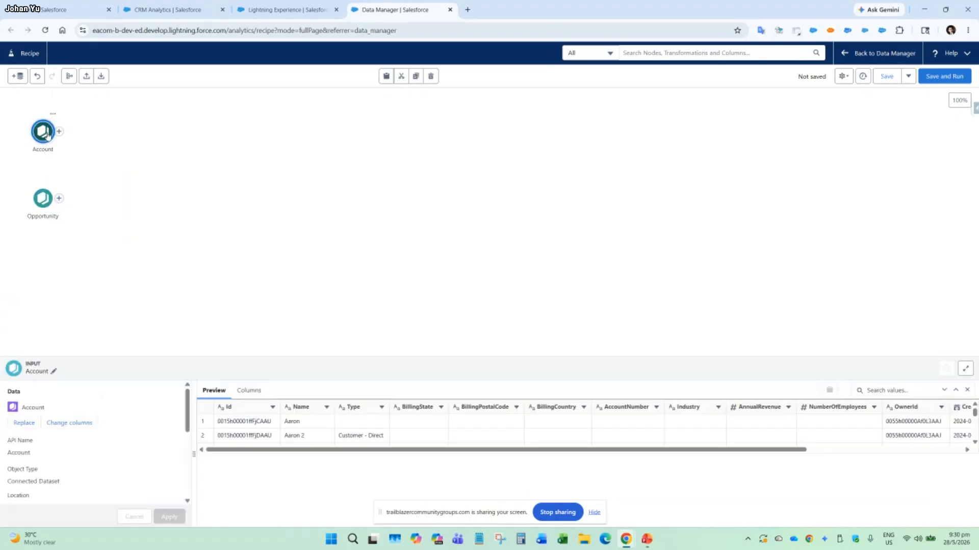
drag(46, 133, 35, 244)
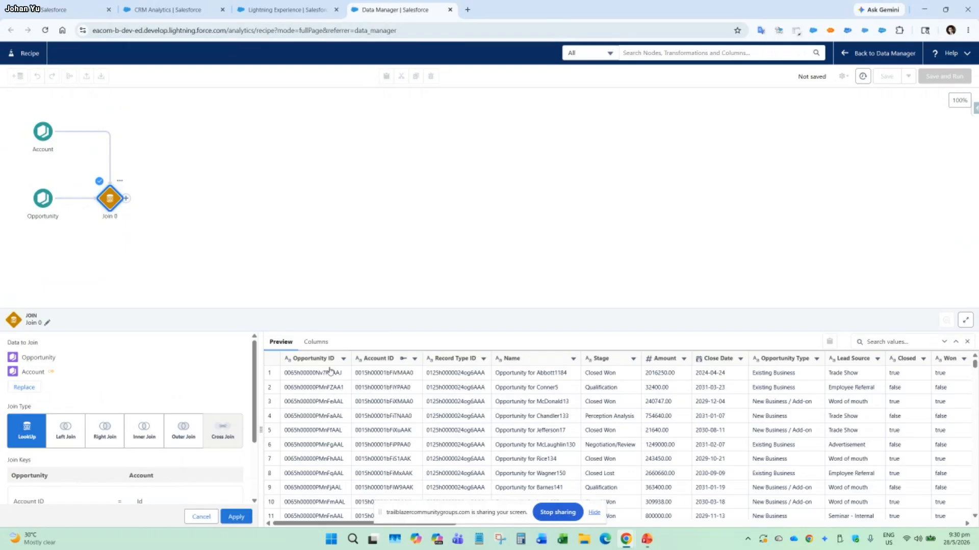
scroll(357, 398, down, 1)
scroll(352, 399, up, 3)
scroll(322, 398, down, 10)
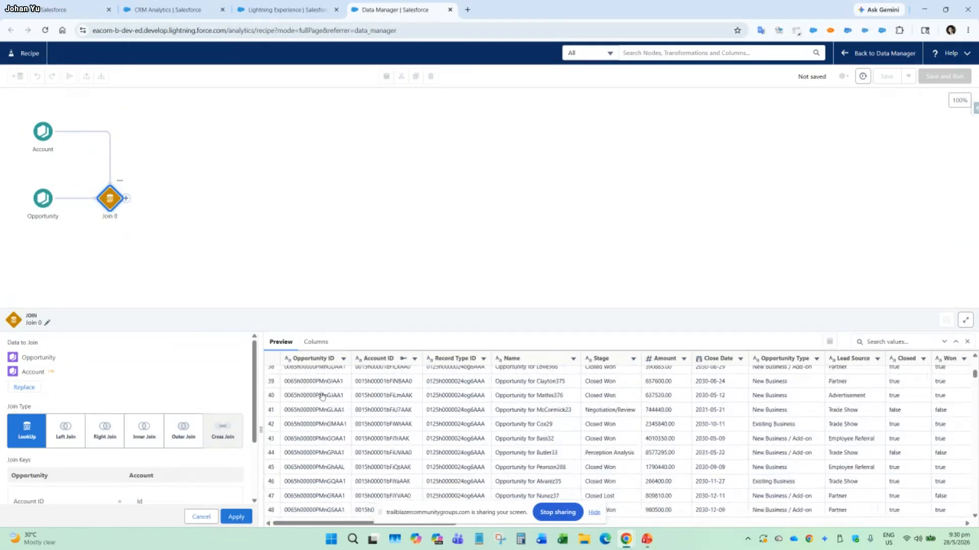
scroll(321, 400, up, 10)
scroll(322, 399, down, 5)
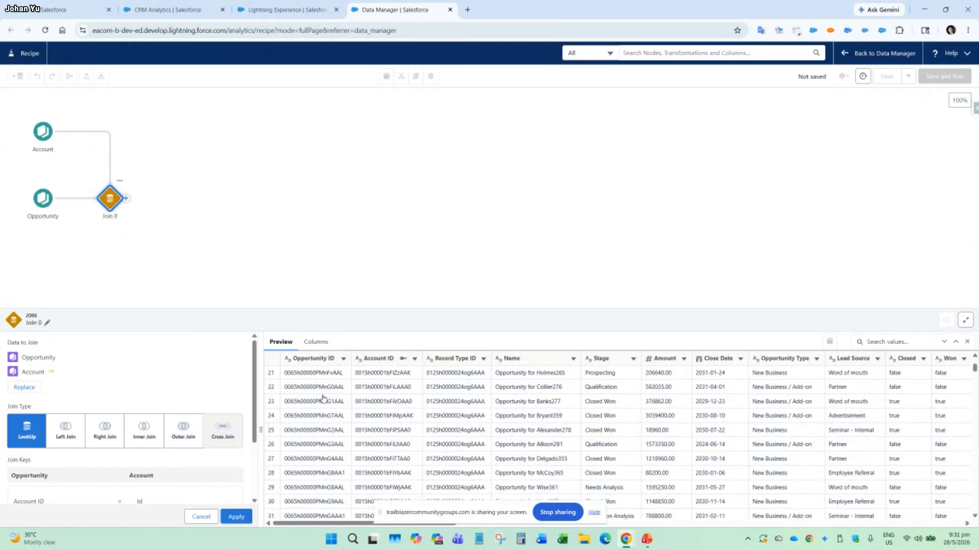
mouse_move(331, 523)
mouse_down()
mouse_move(845, 533)
mouse_move(705, 515)
mouse_move(668, 527)
mouse_move(334, 528)
mouse_up()
Apply the Opportunity-to-Account lookup join and check its join keys and right-column prefix.
click(126, 204)
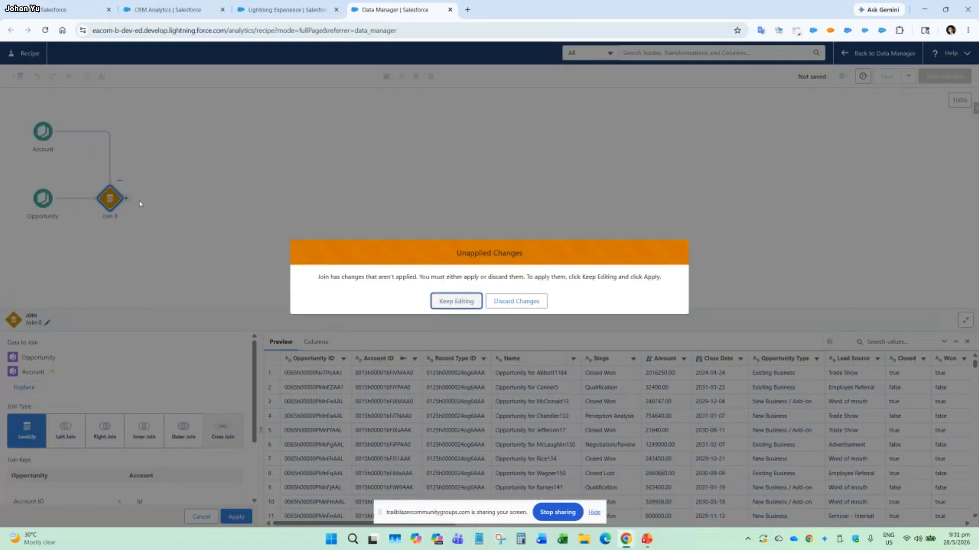
click(456, 302)
click(236, 517)
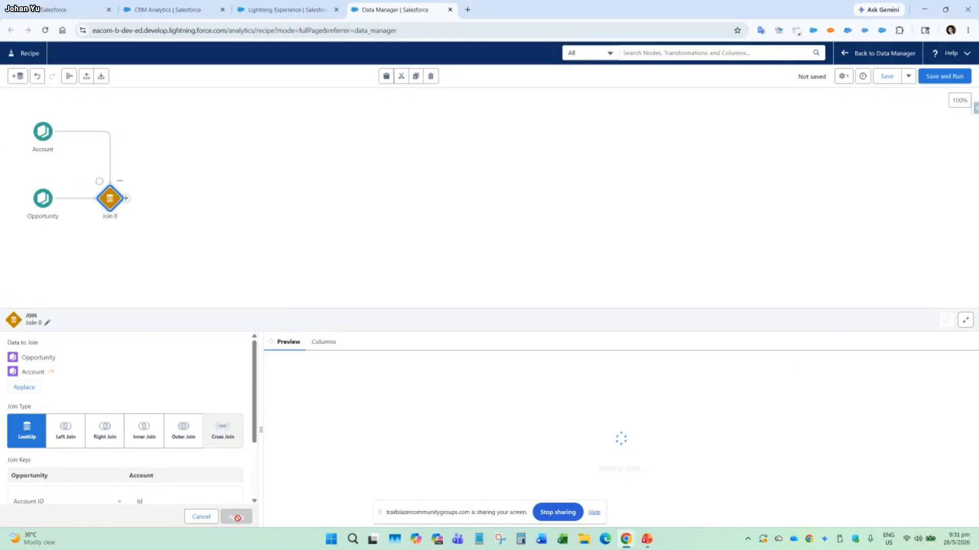
scroll(193, 439, down, 2)
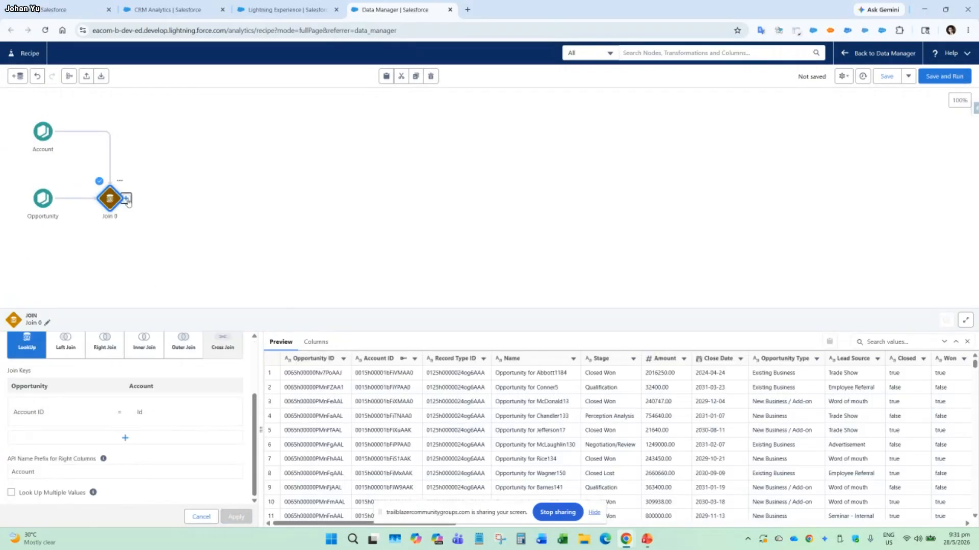
Add a Transform node after the Join node and show its settings below the recipe graph.
click(127, 199)
click(125, 228)
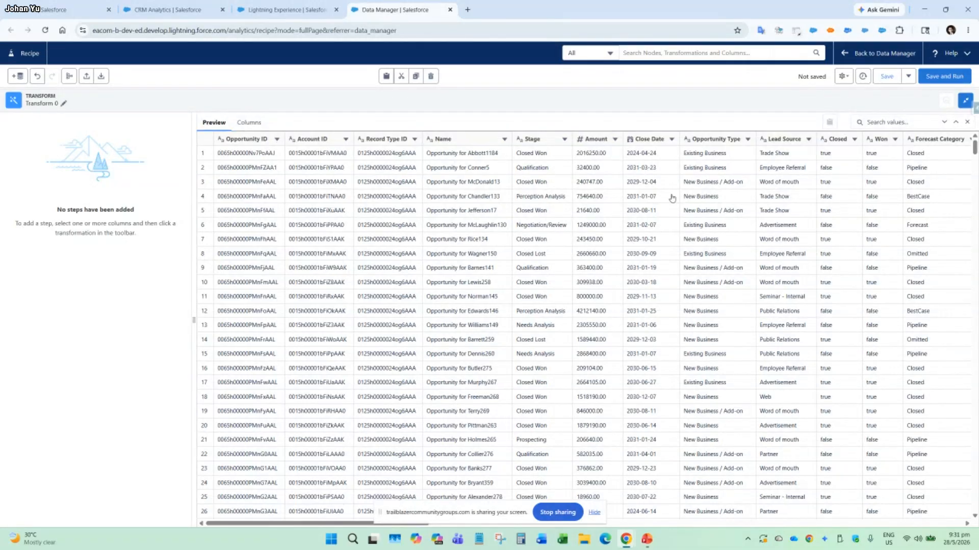
click(965, 101)
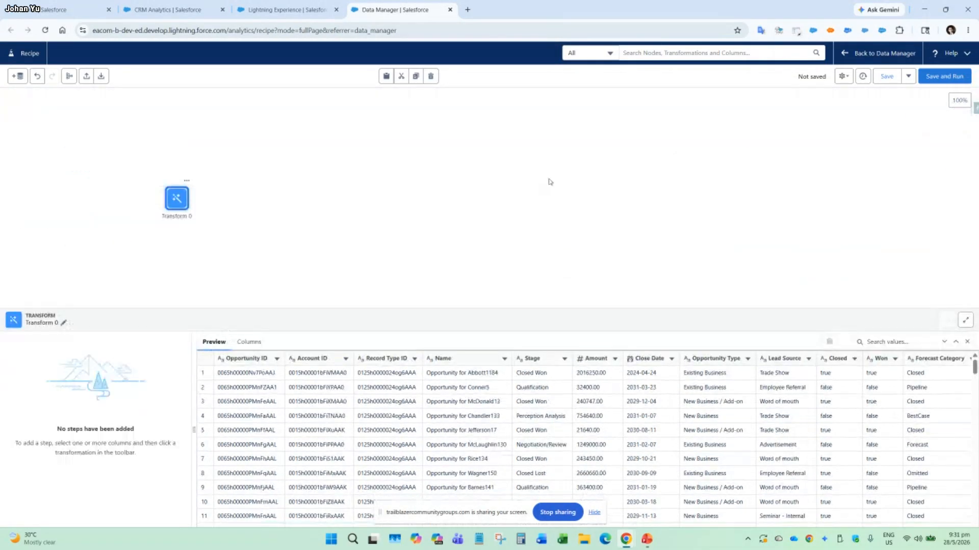
click(177, 200)
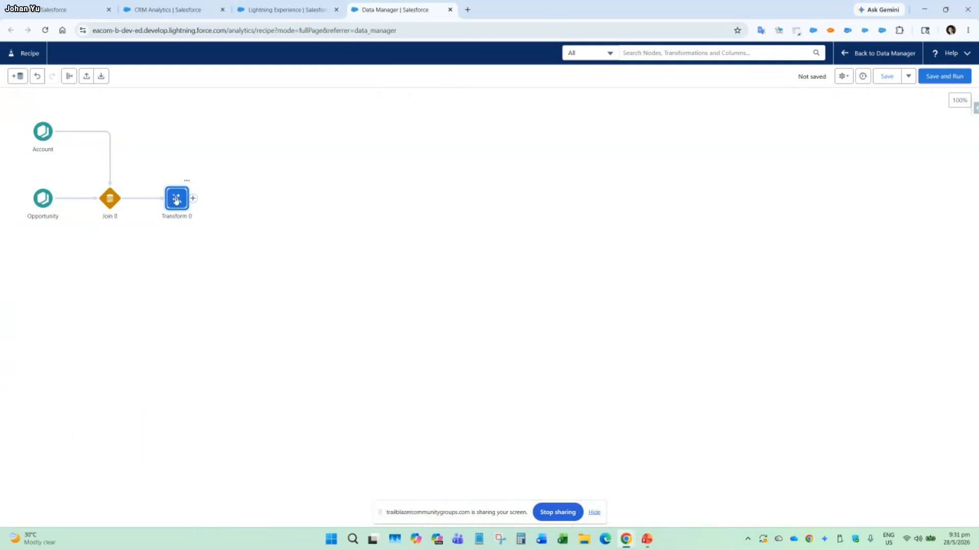
click(177, 201)
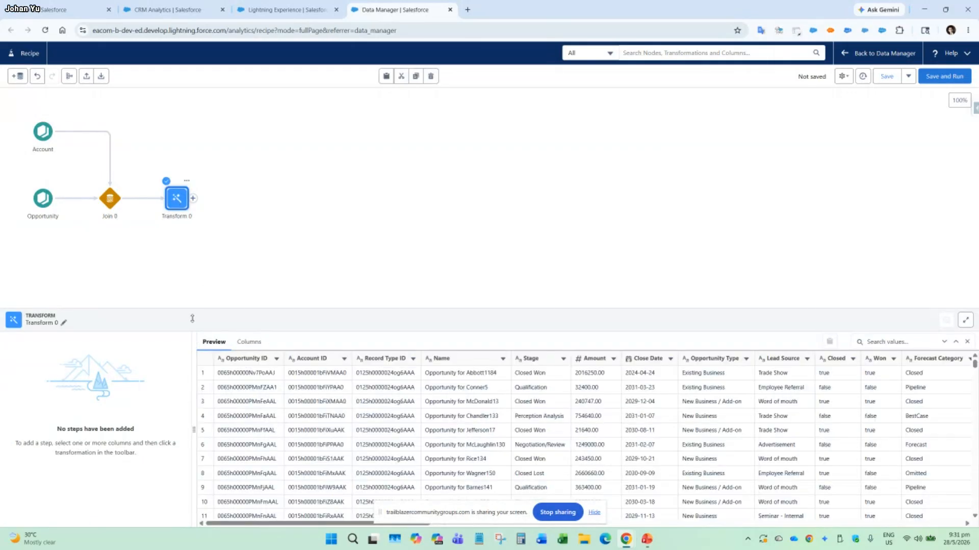
Examine the Transform node's name settings, its preview rows and the options of the Stage column.
click(64, 324)
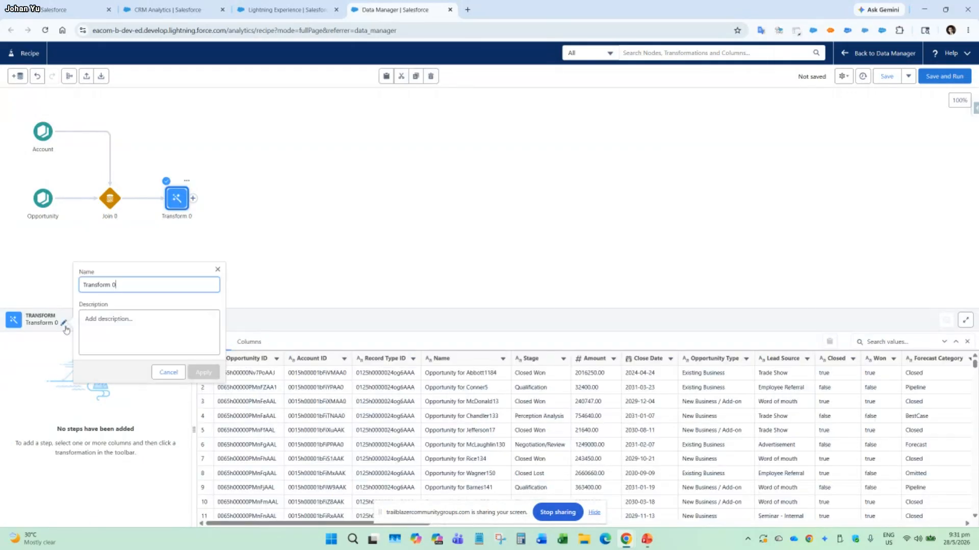
click(166, 372)
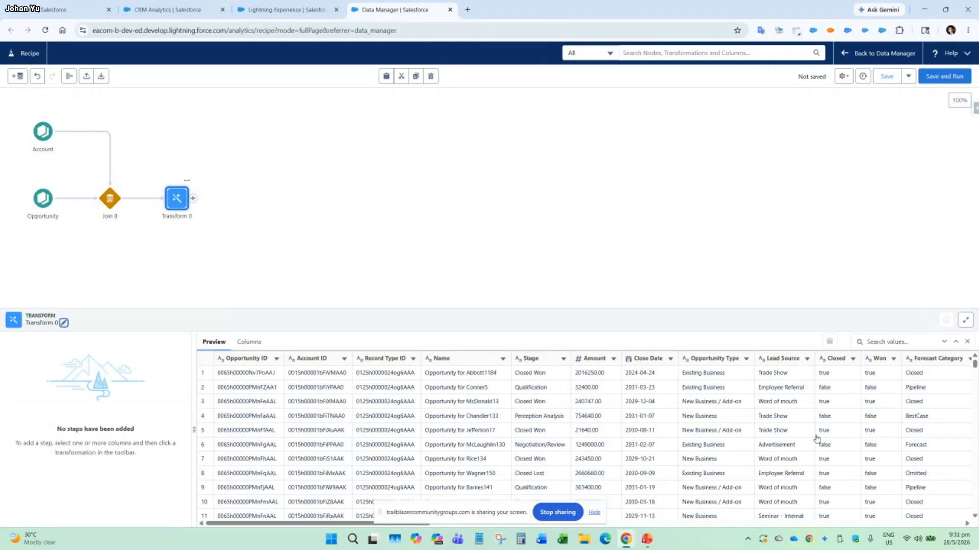
scroll(447, 413, down, 4)
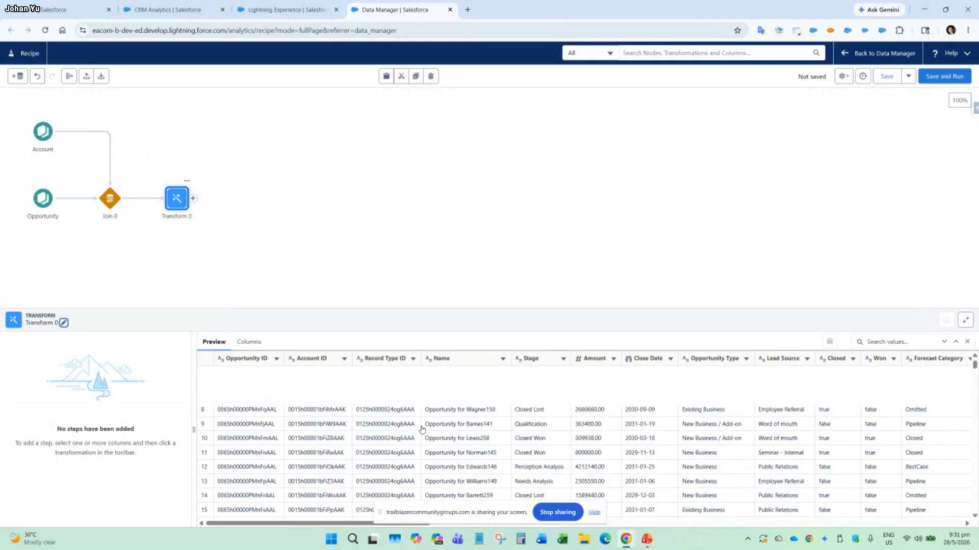
scroll(403, 428, up, 3)
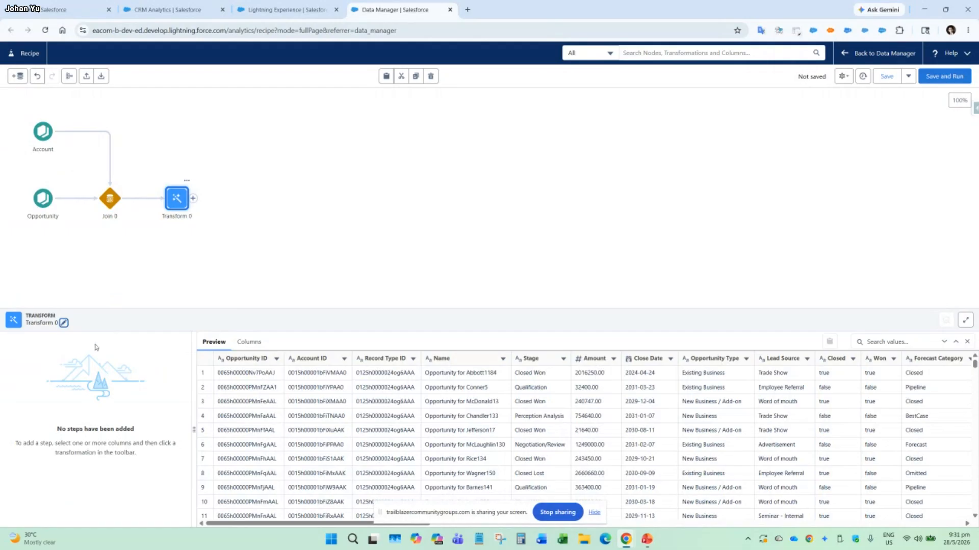
mouse_move(194, 428)
mouse_down()
mouse_move(162, 427)
mouse_move(190, 428)
mouse_up()
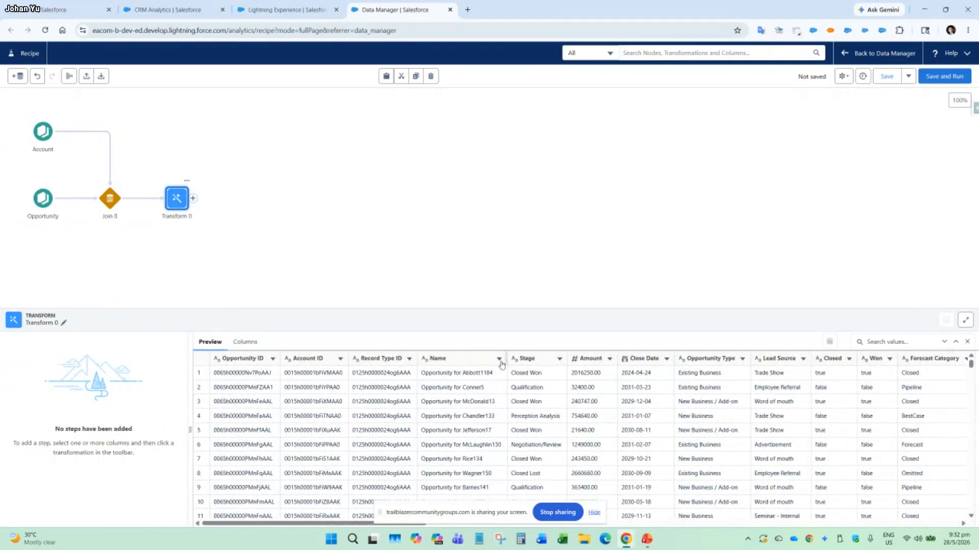
click(560, 360)
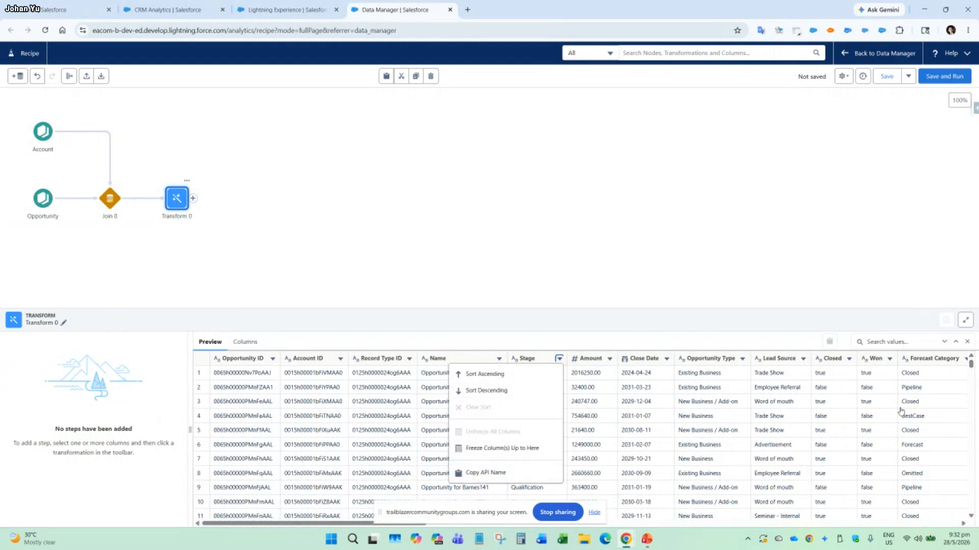
drag(320, 520, 301, 525)
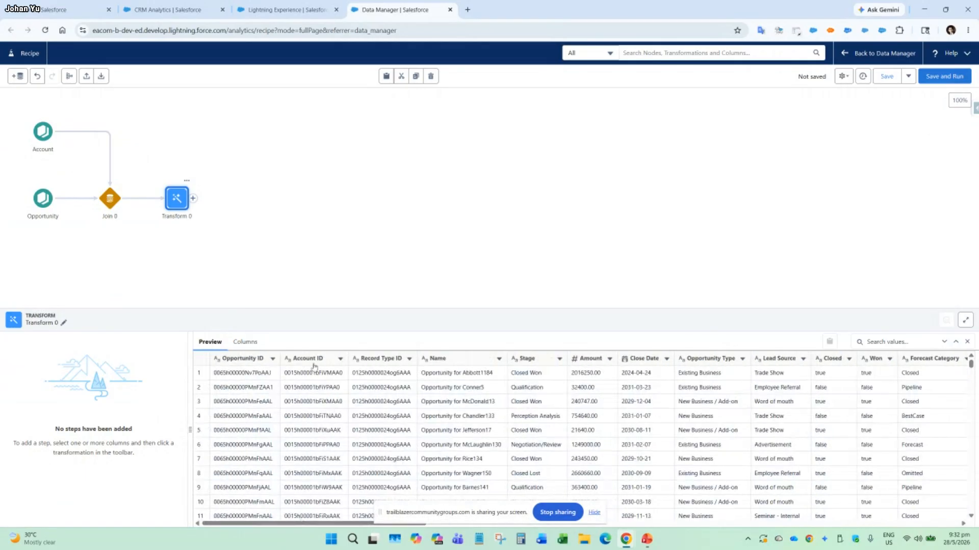
Start a custom formula on the Opportunity ID column in the Transform node and enlarge its settings area.
click(252, 346)
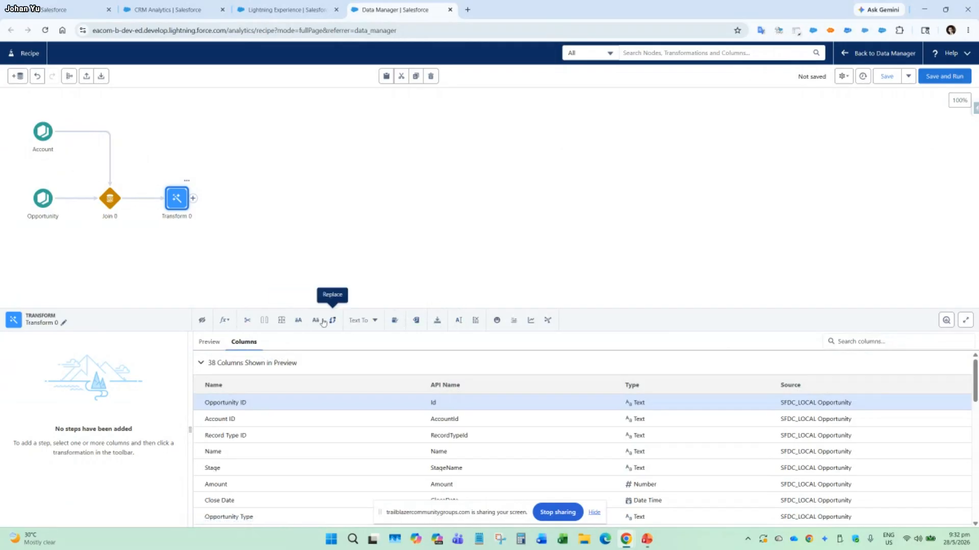
click(226, 321)
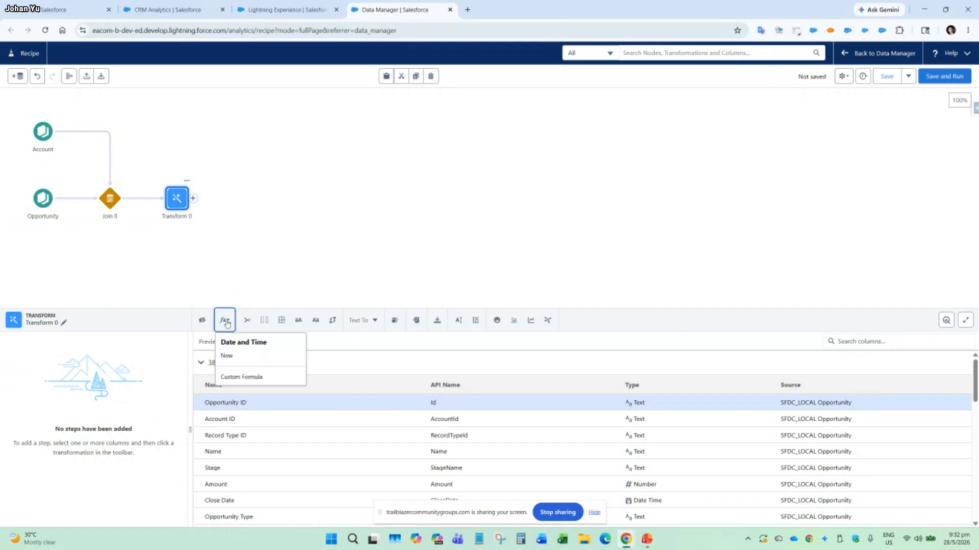
click(246, 378)
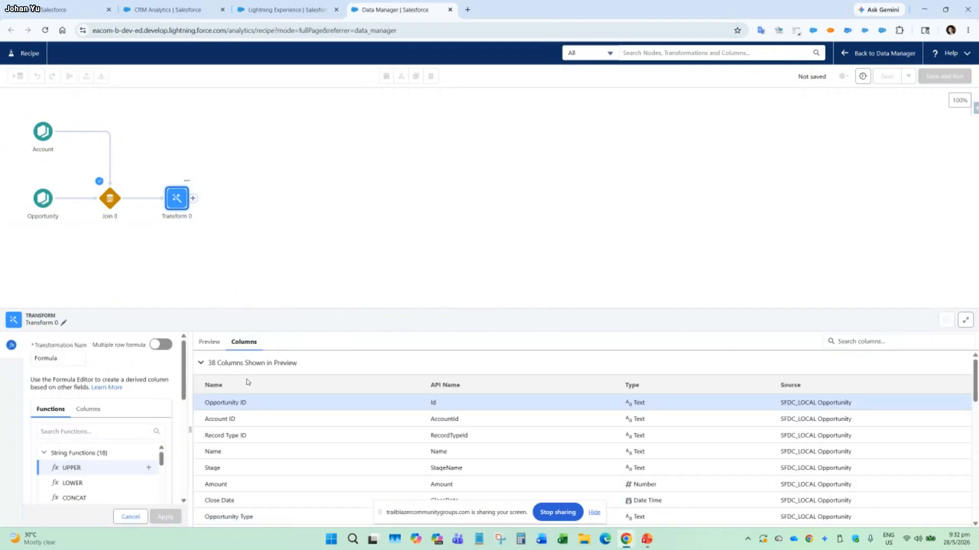
drag(351, 310, 356, 241)
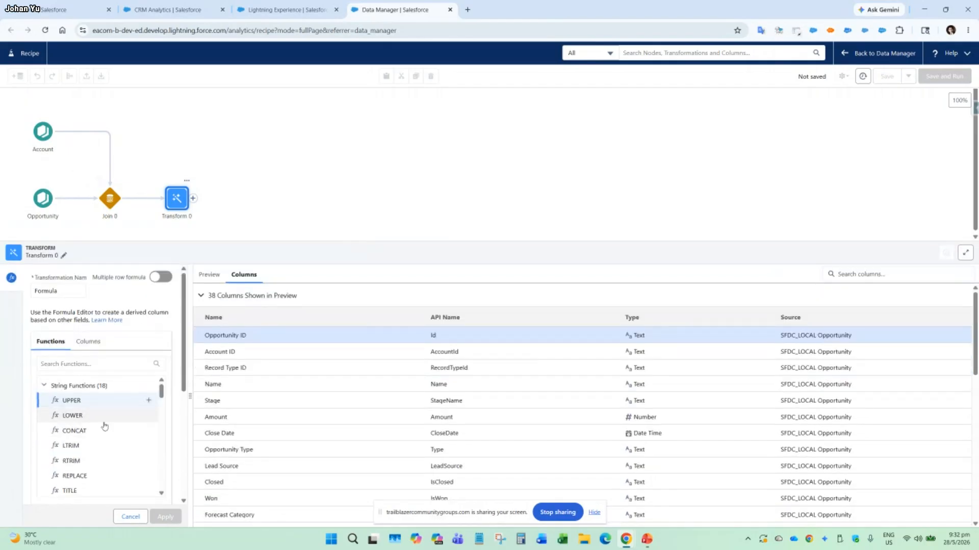
Look through the formula's function groups, collapse the string, numeric, date and time, and multivalue groups, and select the CASE function.
scroll(99, 431, down, 5)
scroll(97, 434, up, 3)
scroll(96, 434, up, 3)
click(44, 385)
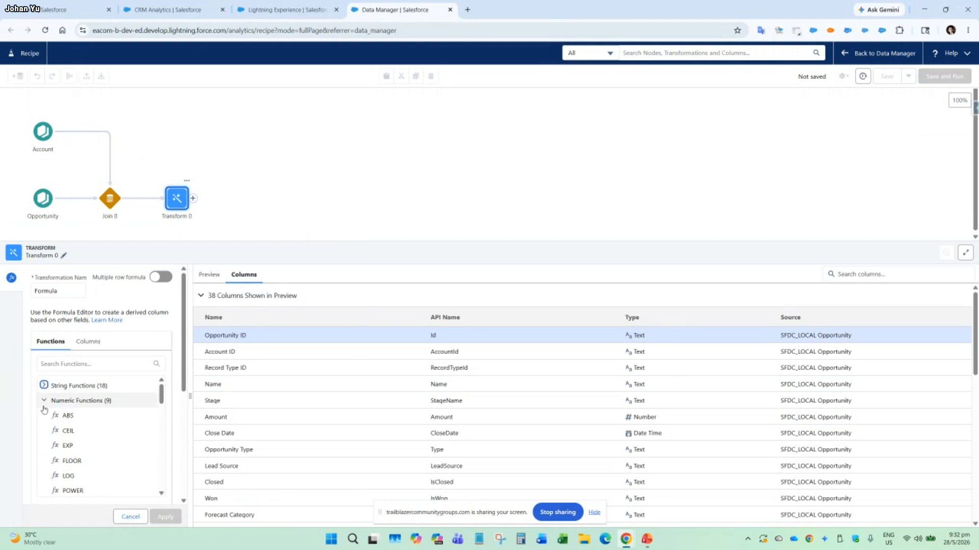
click(44, 401)
click(43, 415)
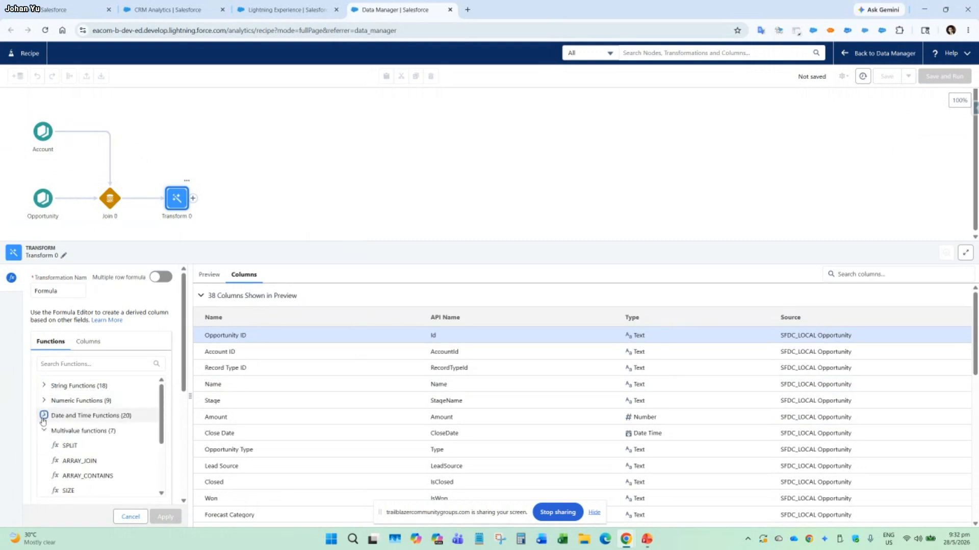
click(44, 416)
click(44, 430)
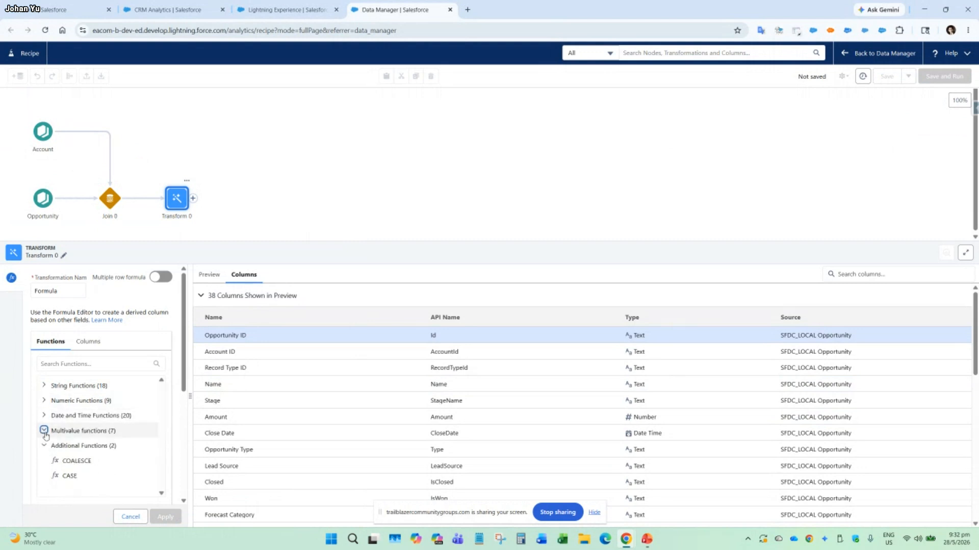
click(76, 478)
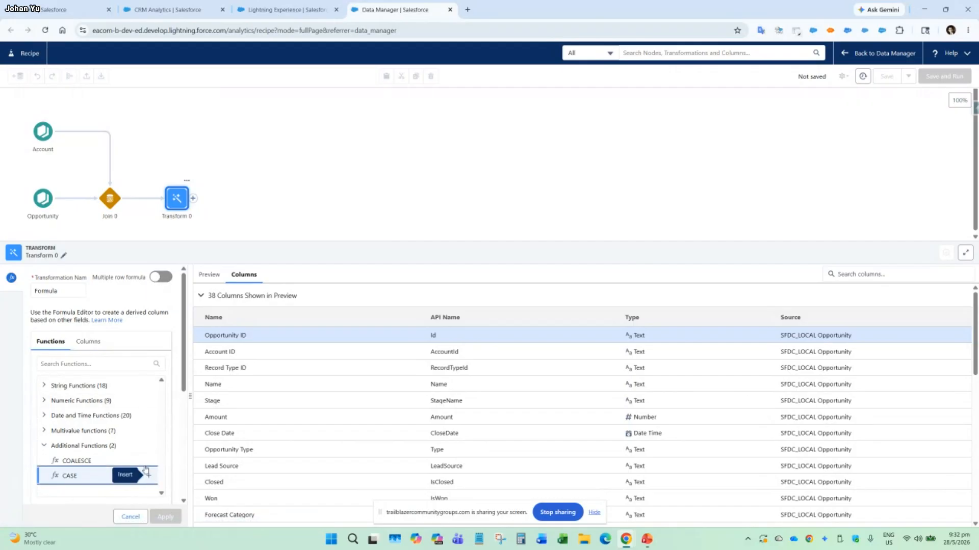
Set the formula's output type to Text and review its result settings and available columns.
click(92, 343)
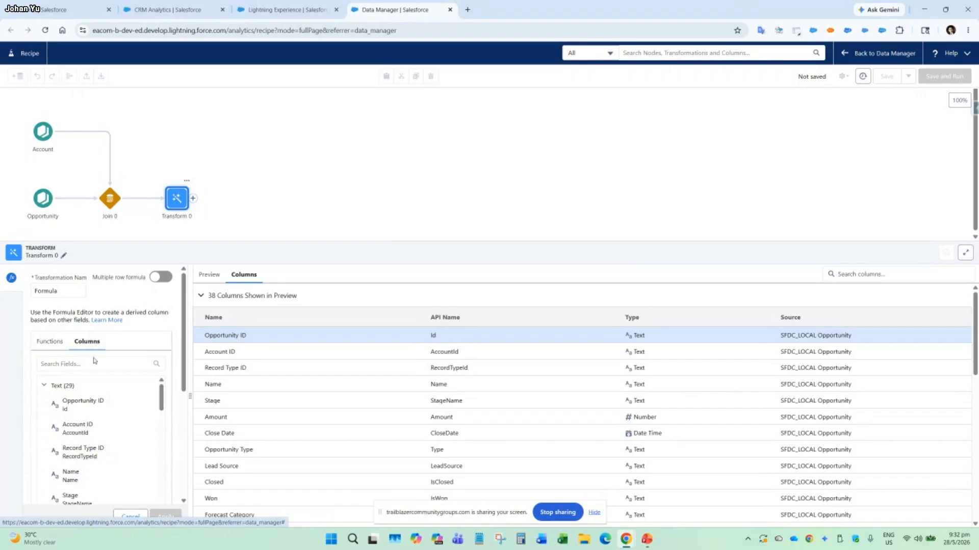
click(65, 347)
scroll(86, 430, down, 4)
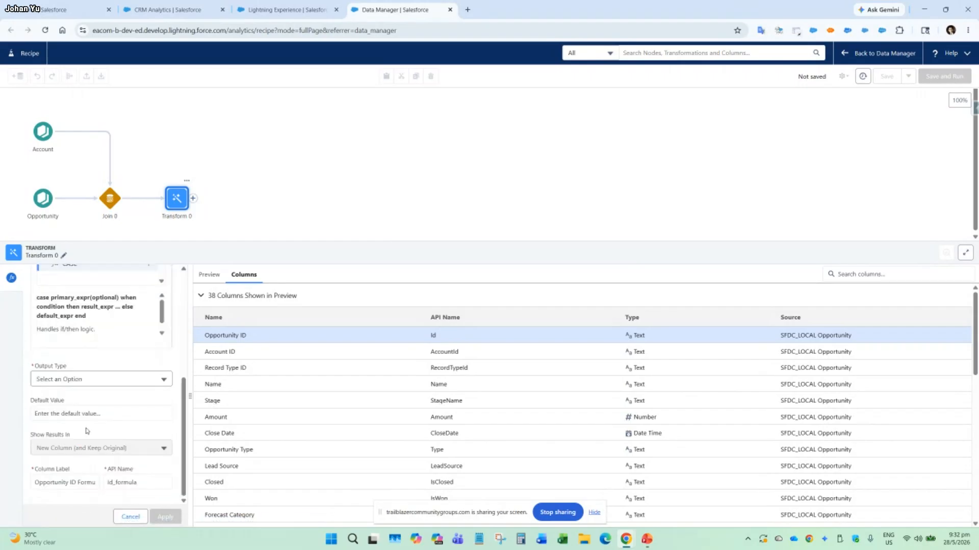
scroll(86, 431, up, 4)
scroll(86, 430, down, 4)
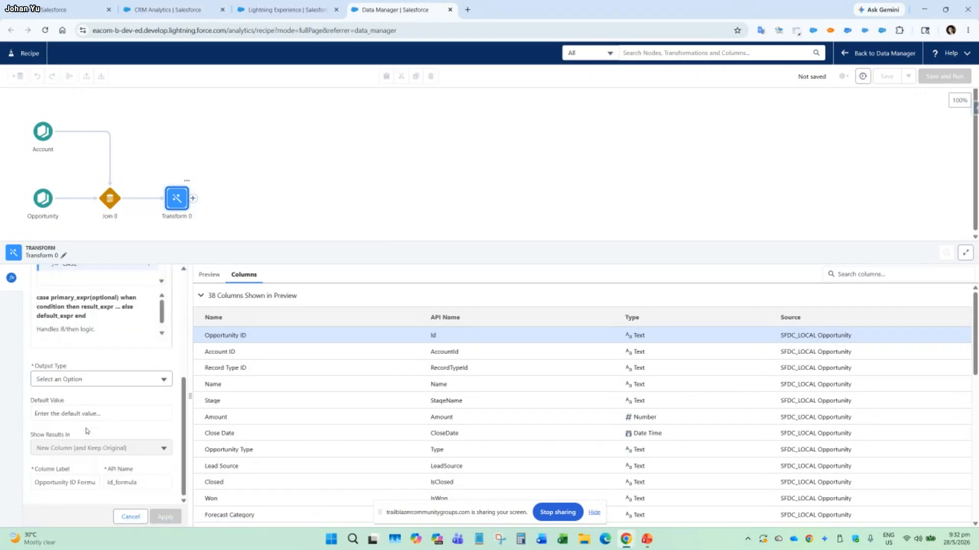
click(102, 377)
click(99, 400)
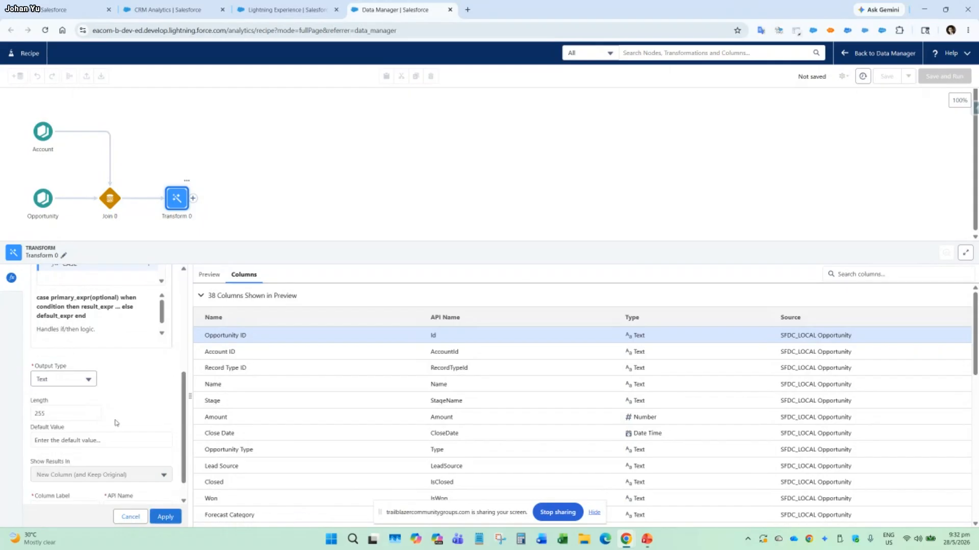
scroll(116, 423, down, 1)
scroll(107, 425, up, 5)
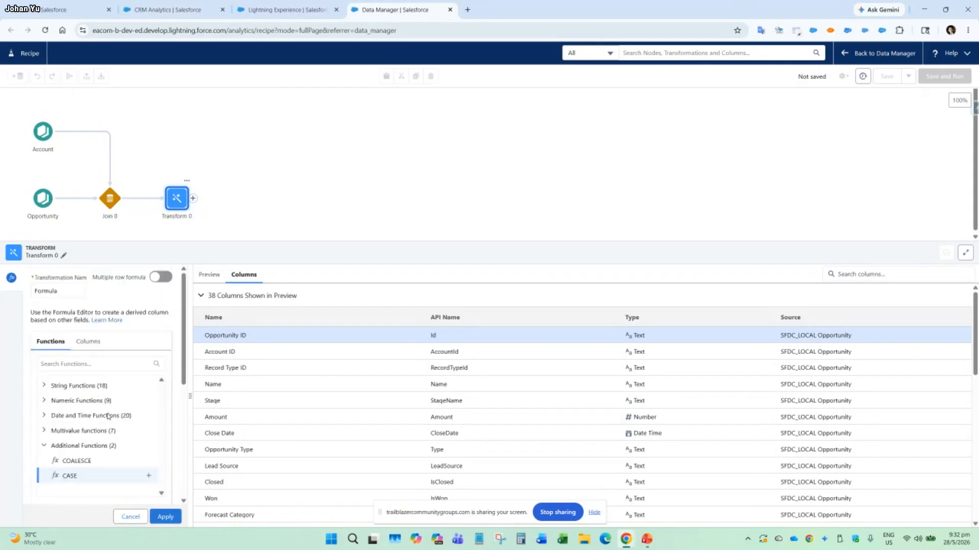
click(97, 343)
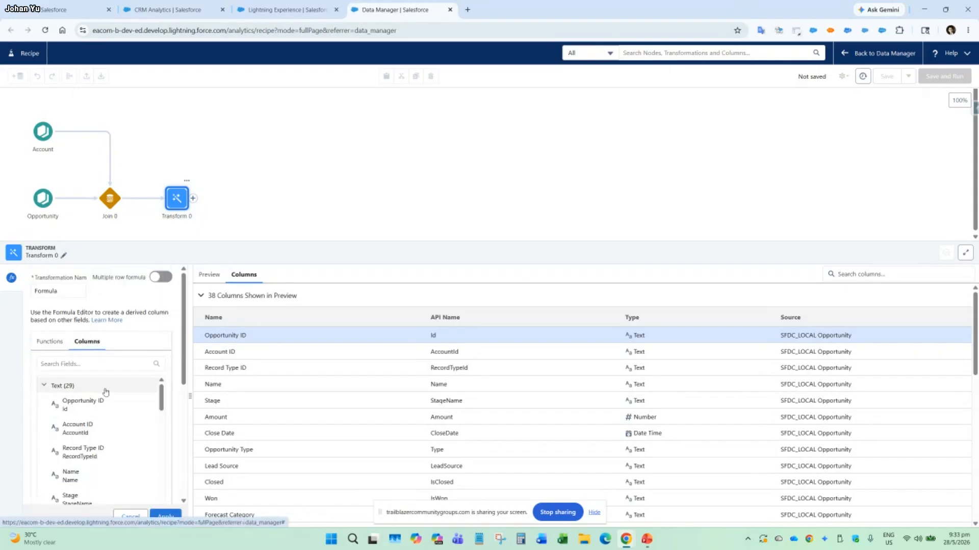
Try to apply the formula, and widen its settings area until the whole formula editor is readable.
scroll(102, 407, down, 3)
click(166, 517)
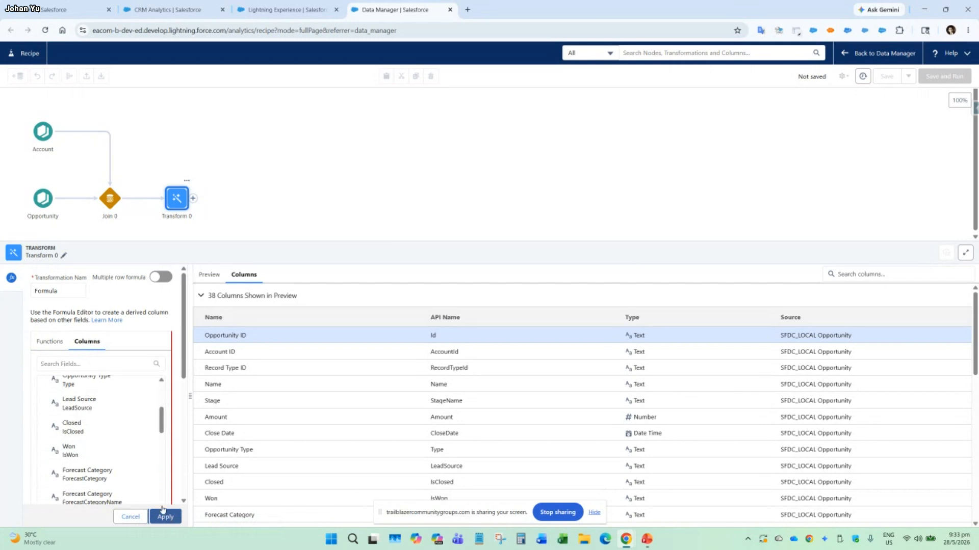
scroll(131, 466, down, 5)
drag(188, 368, 412, 364)
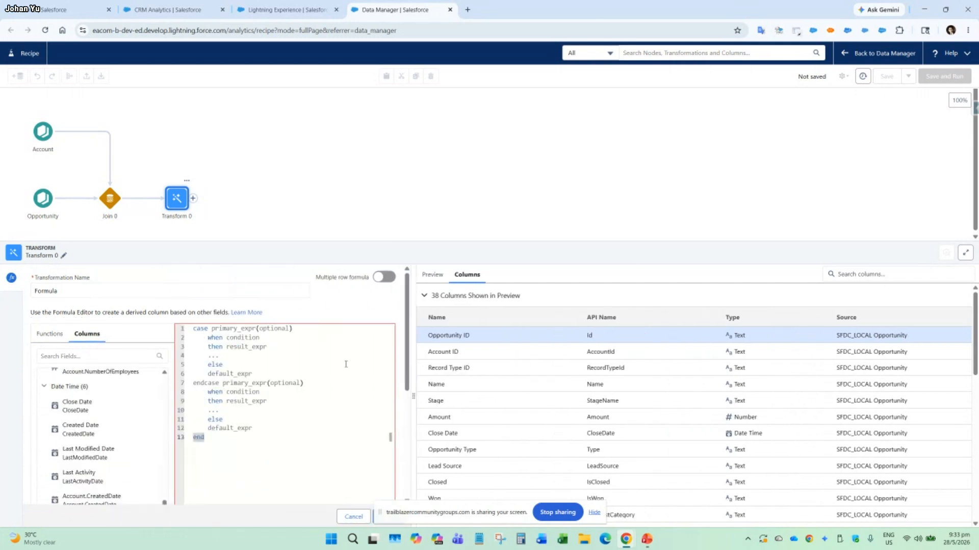
Replace the duplicated CASE template in the formula editor with a case expression on the Account.BillingState column.
click(252, 330)
key(ctrl+a)
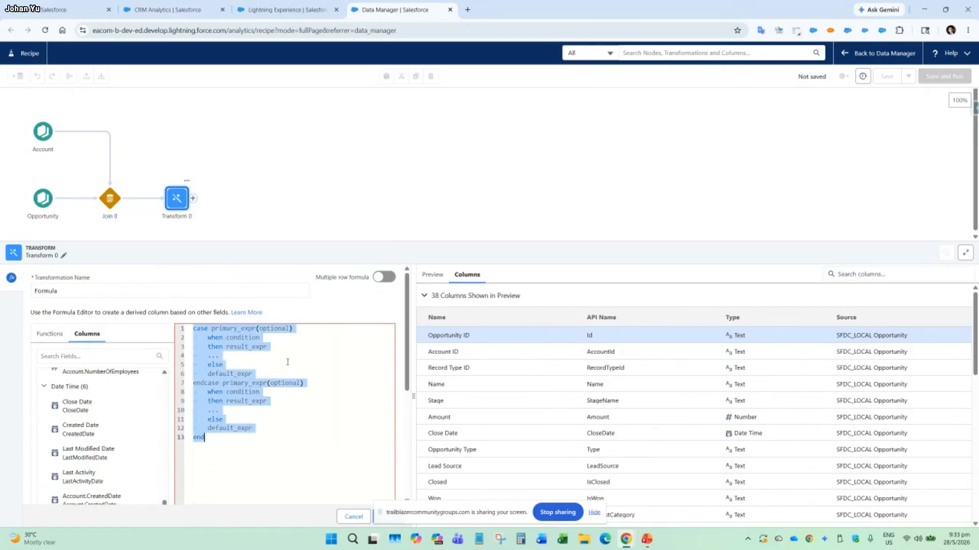
text(case)
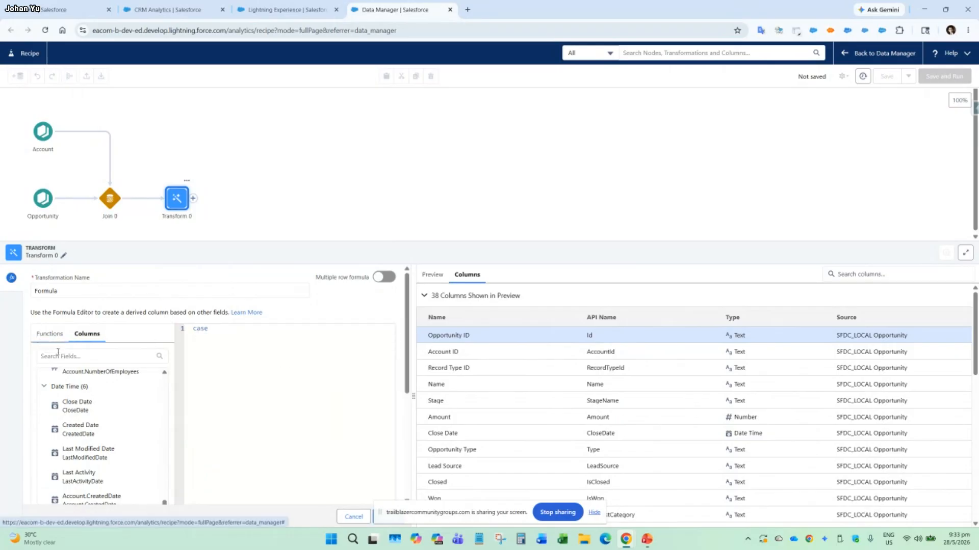
scroll(82, 403, up, 10)
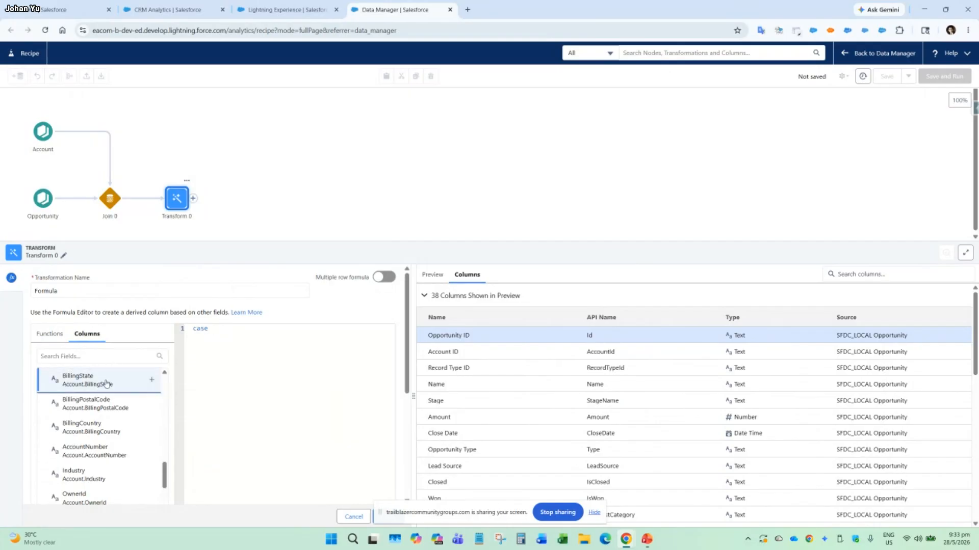
click(151, 380)
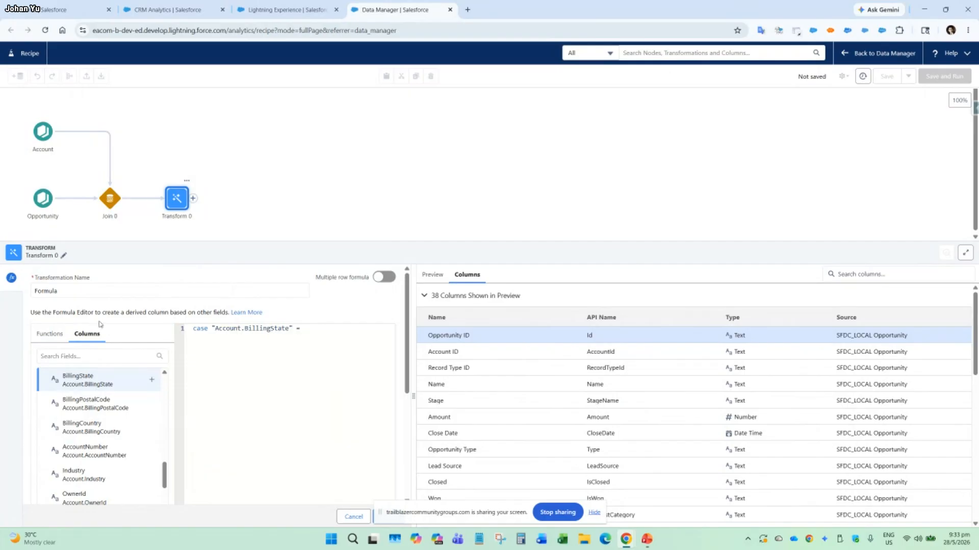
Continue the case expression after Account.BillingState with is not null then "Empty" else.
text(is n)
text(t)
text(o)
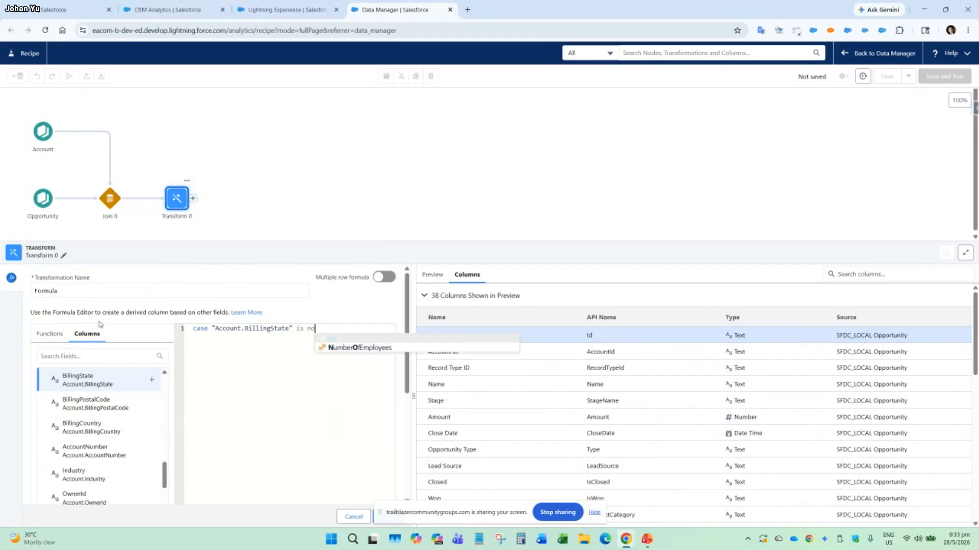
text(t null)
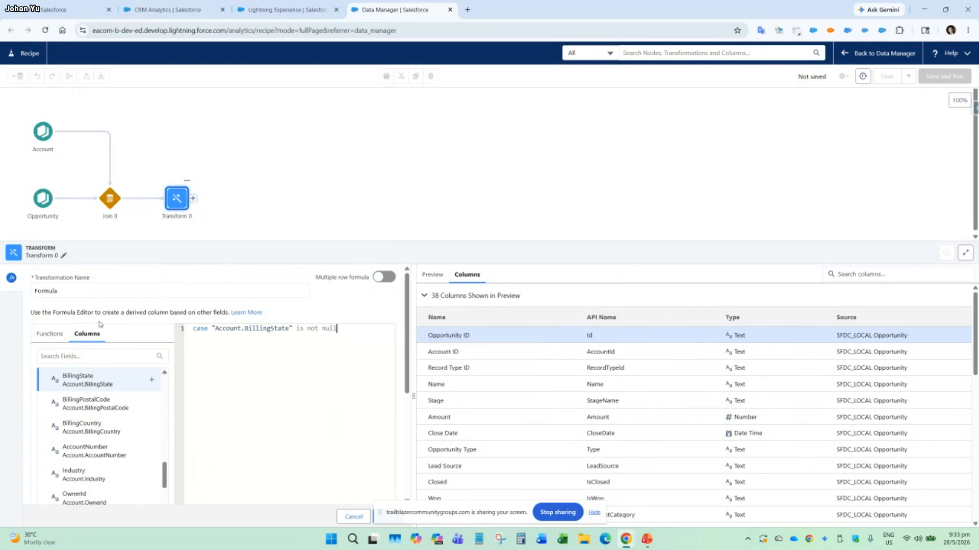
text( then "Empty)
text( else)
Copy "Account.BillingState" into the else branch and close the case expression with end.
drag(211, 329, 289, 328)
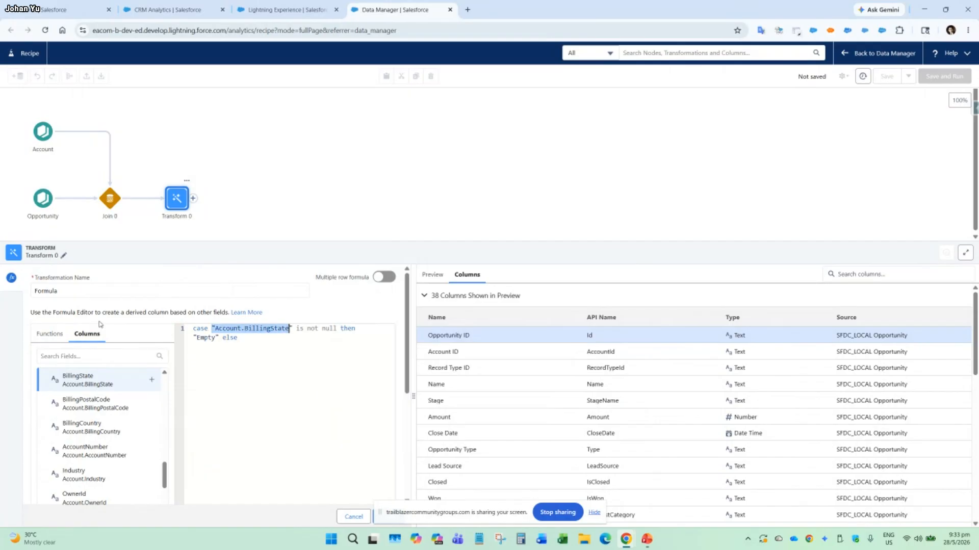
key(ctrl+c)
key(ctrl+End)
key(ctrl+v)
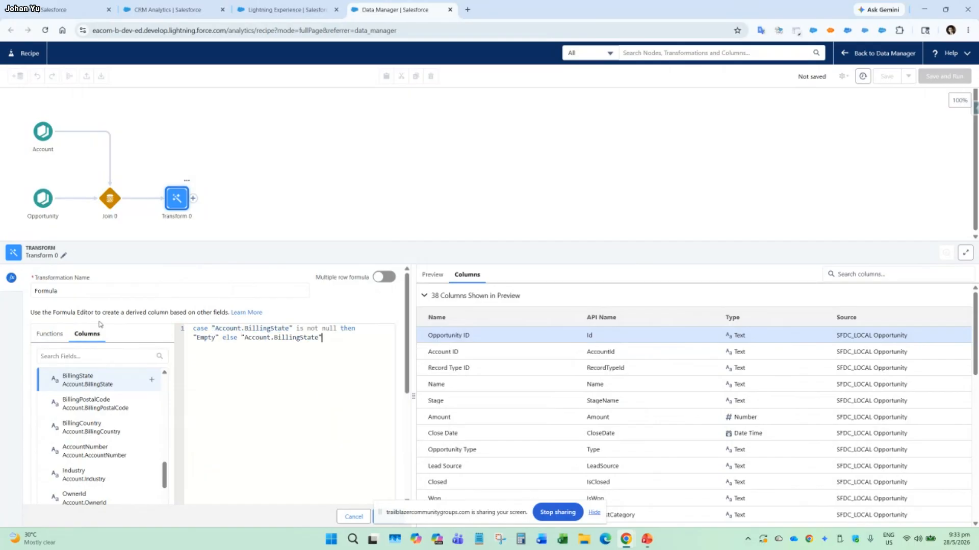
text(emnd)
Set the formula's column label to "Account Billing State 2".
scroll(356, 425, down, 1)
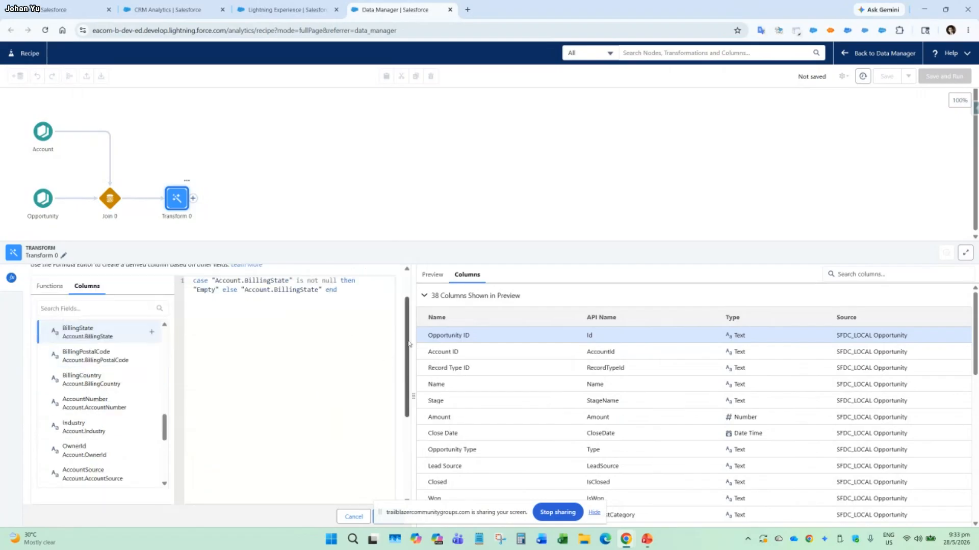
drag(409, 344, 399, 443)
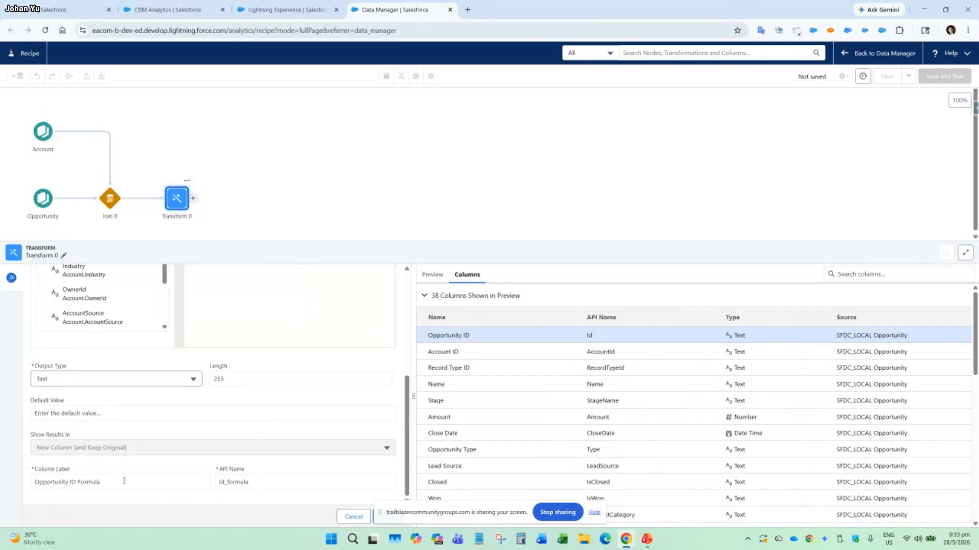
drag(128, 480, 19, 482)
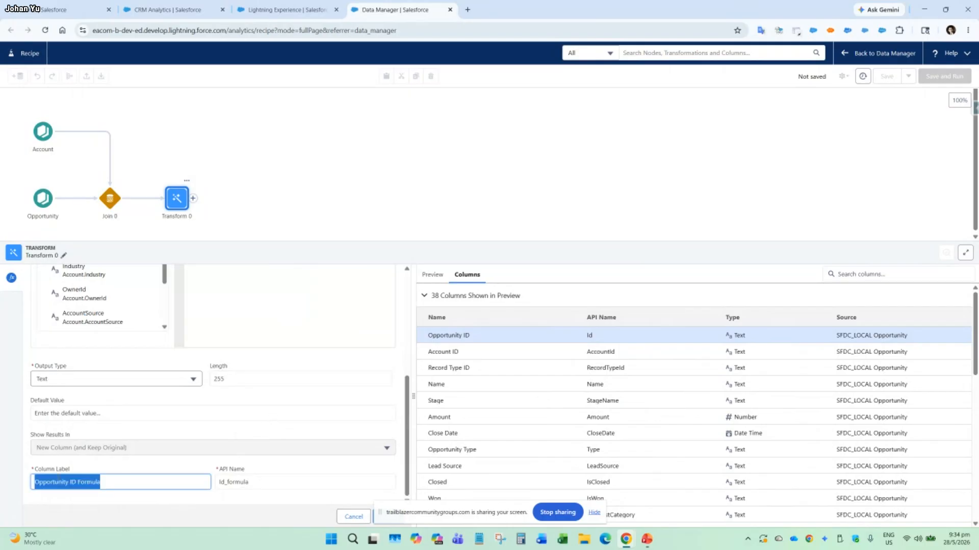
scroll(234, 435, up, 2)
scroll(233, 435, up, 1)
scroll(233, 435, down, 3)
scroll(234, 433, up, 4)
key(BackSpace)
key(BackSpace)
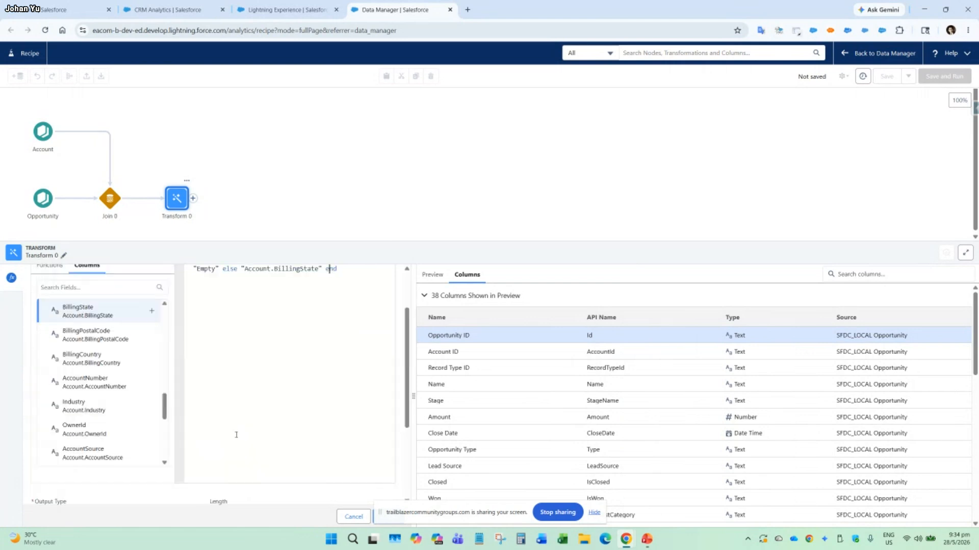
scroll(212, 458, down, 3)
click(91, 481)
text(Account Billing State 2)
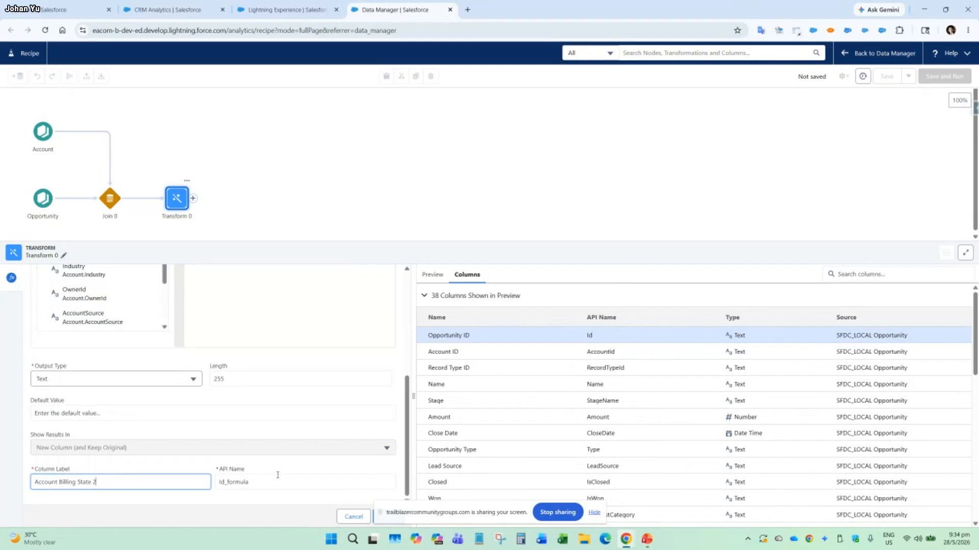
Set the formula column's API name to Account_Billing_State_2, using underscores in place of the label's spaces.
click(304, 481)
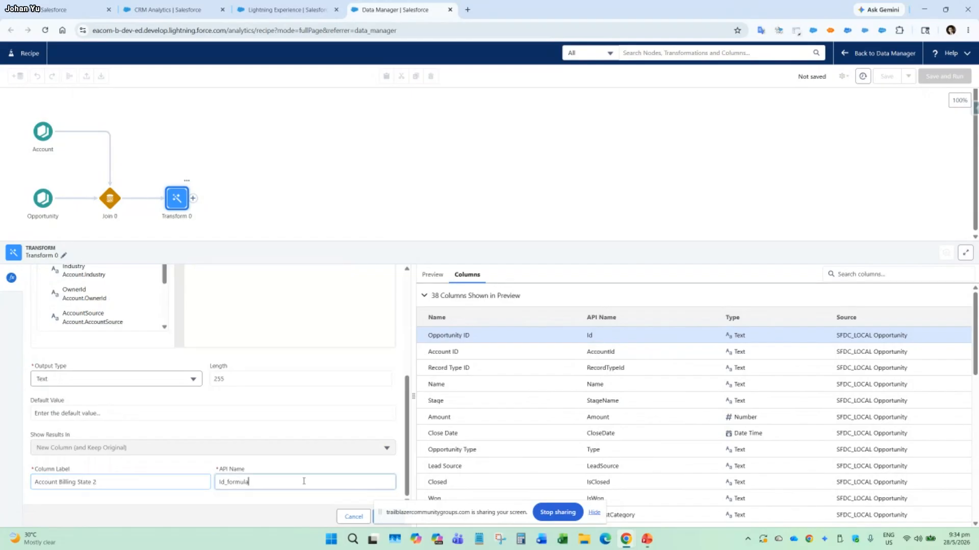
key(ctrl+a)
key(BackSpace)
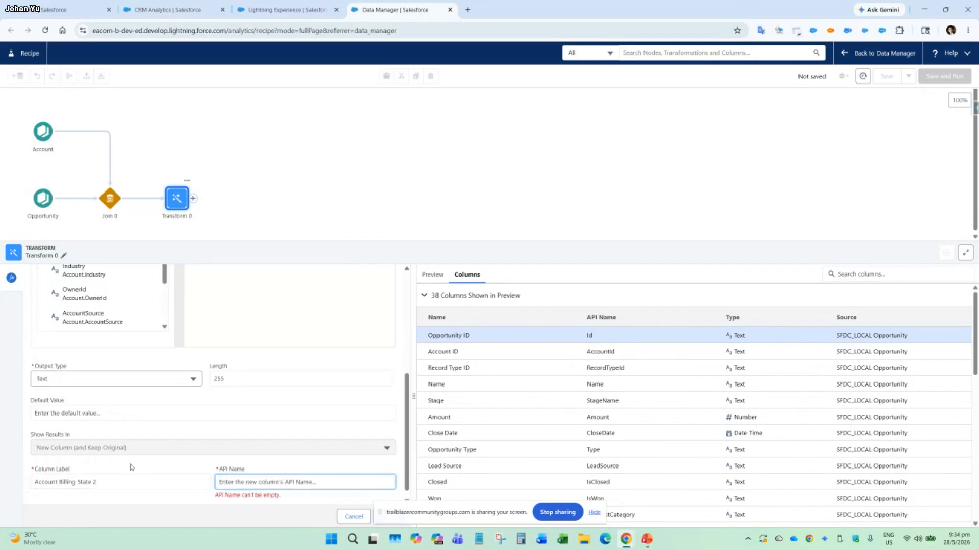
click(118, 483)
key(ctrl+a)
key(ctrl+c)
click(279, 482)
key(ctrl+v)
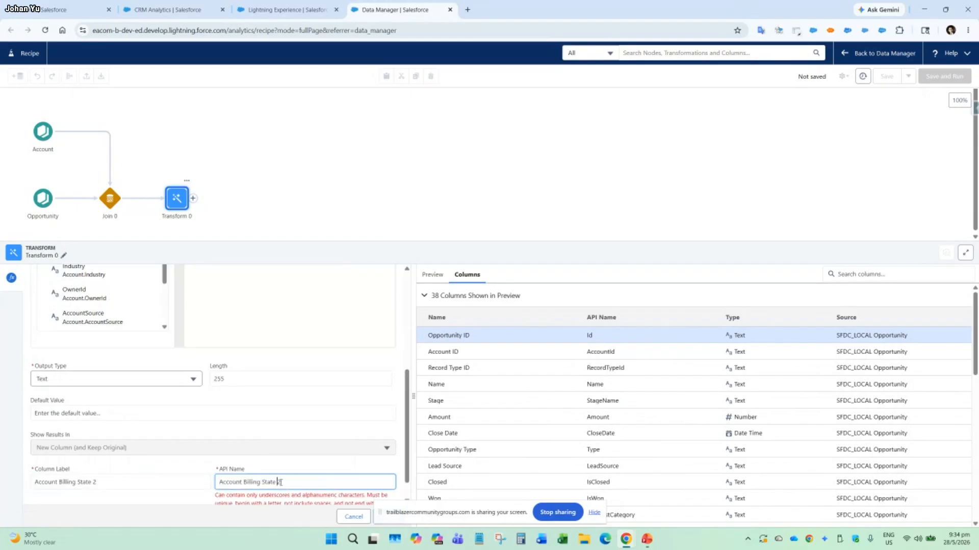
key(BackSpace)
text(_)
key(BackSpace)
text(_)
click(280, 482)
key(BackSpace)
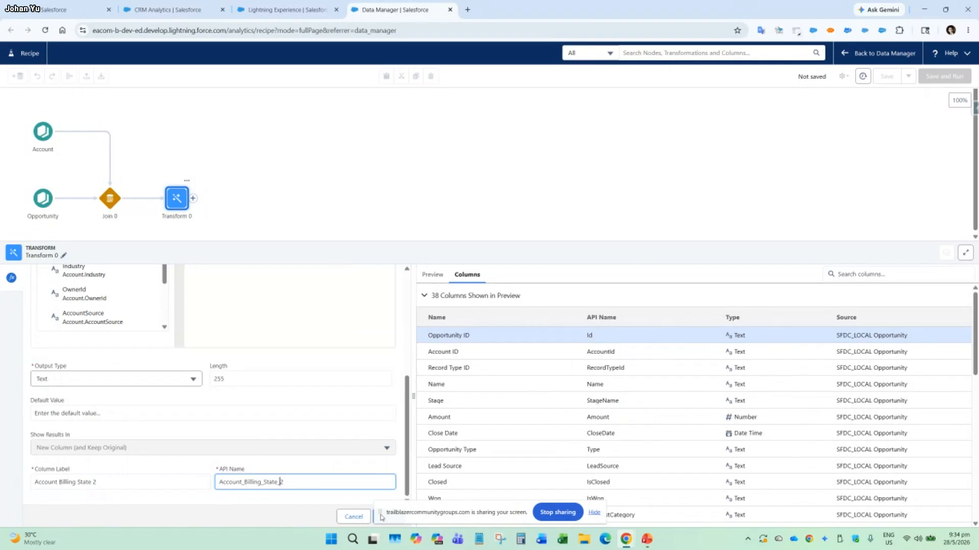
Hide the screen-sharing bar covering the formula settings and try to apply the formula.
drag(381, 514, 705, 490)
click(918, 487)
click(390, 517)
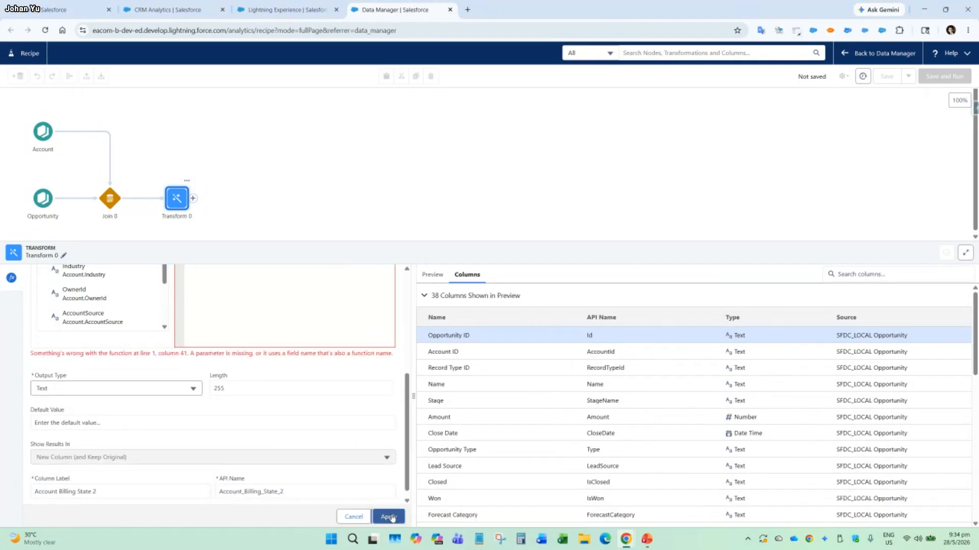
Correct the misspelled closing keyword of the case expression to end and try to apply the formula again.
scroll(282, 393, up, 2)
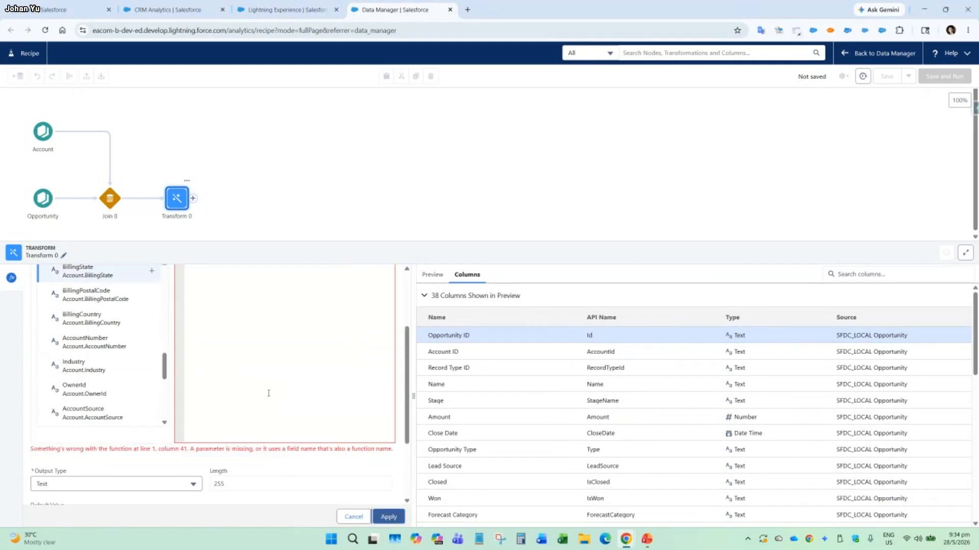
drag(407, 367, 390, 339)
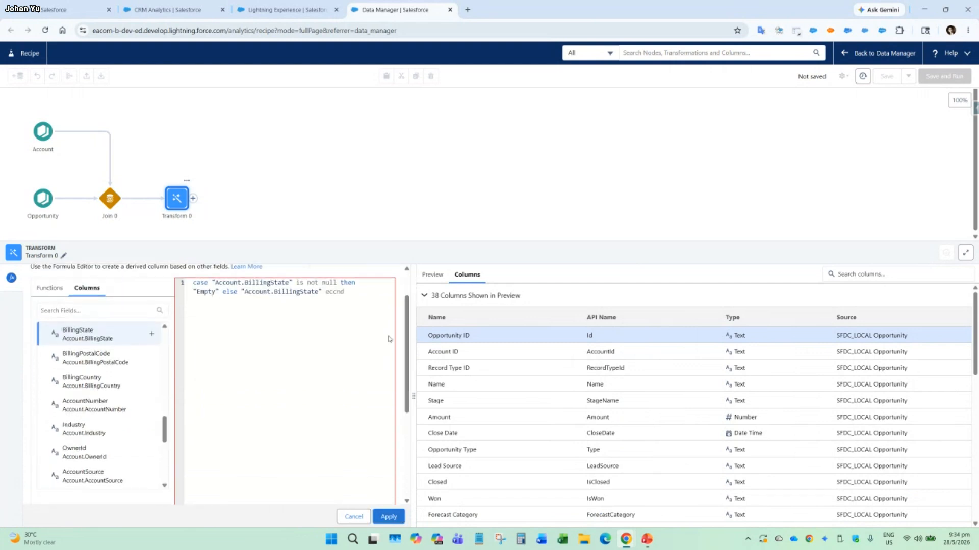
double_click(349, 294)
text(end)
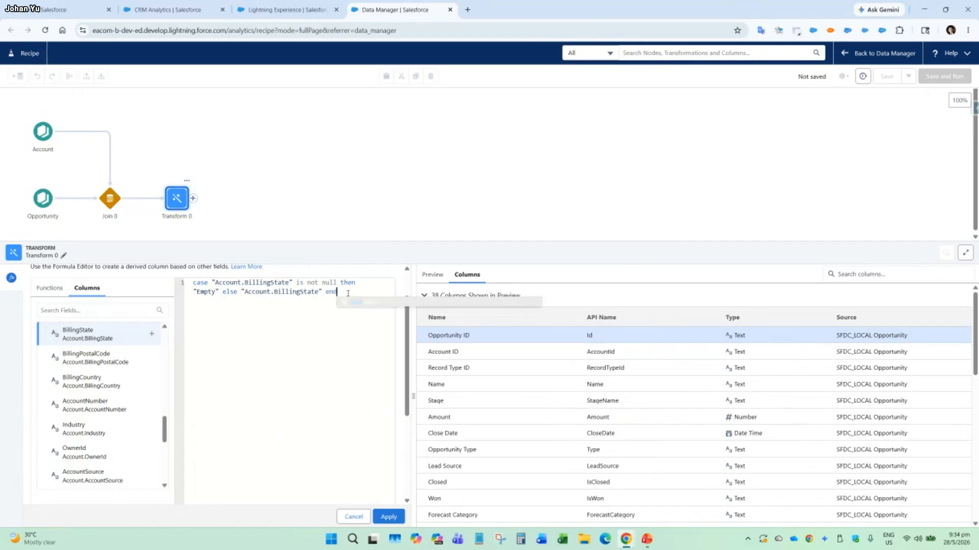
click(389, 520)
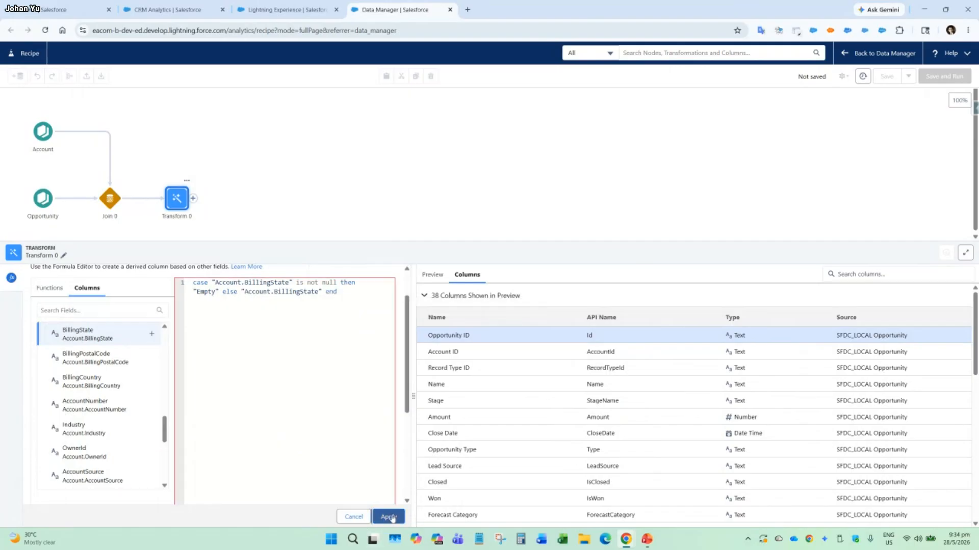
Examine the formula's error message and compare the expression with the CASE function's syntax description.
scroll(408, 400, down, 3)
scroll(408, 400, down, 1)
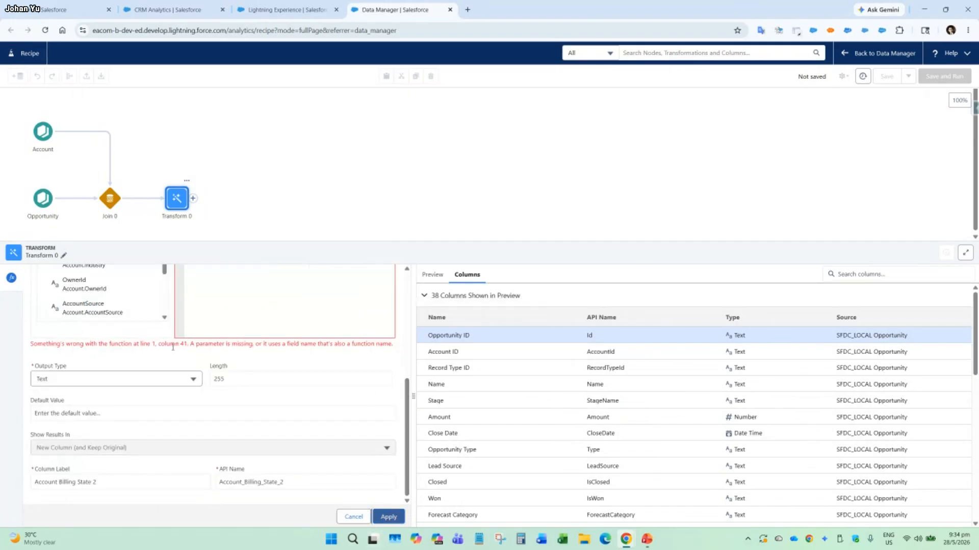
scroll(318, 355, up, 5)
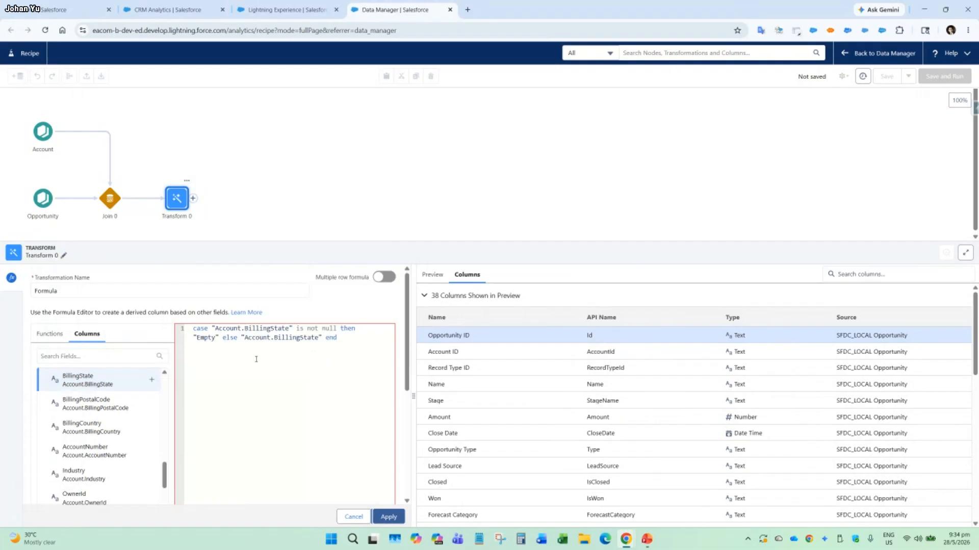
scroll(125, 379, down, 5)
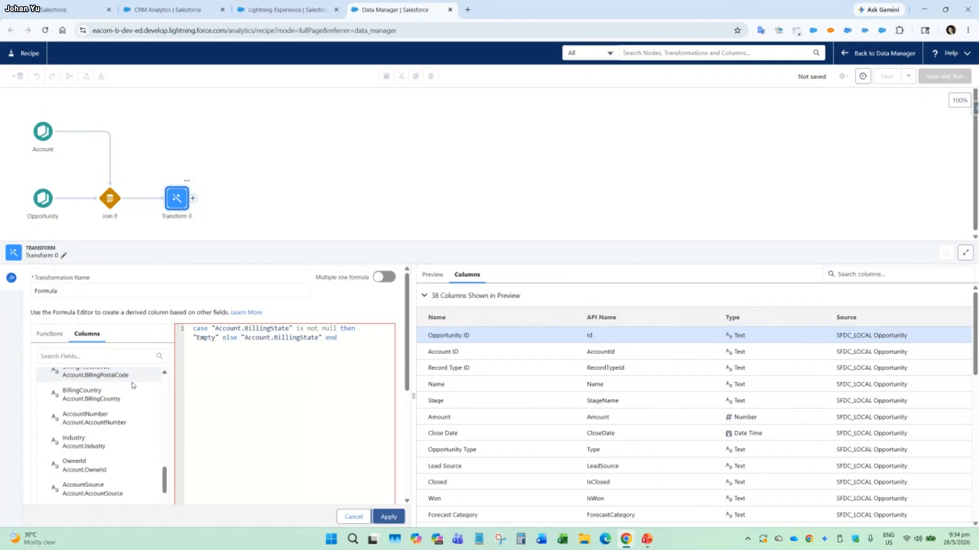
click(49, 335)
scroll(108, 386, down, 2)
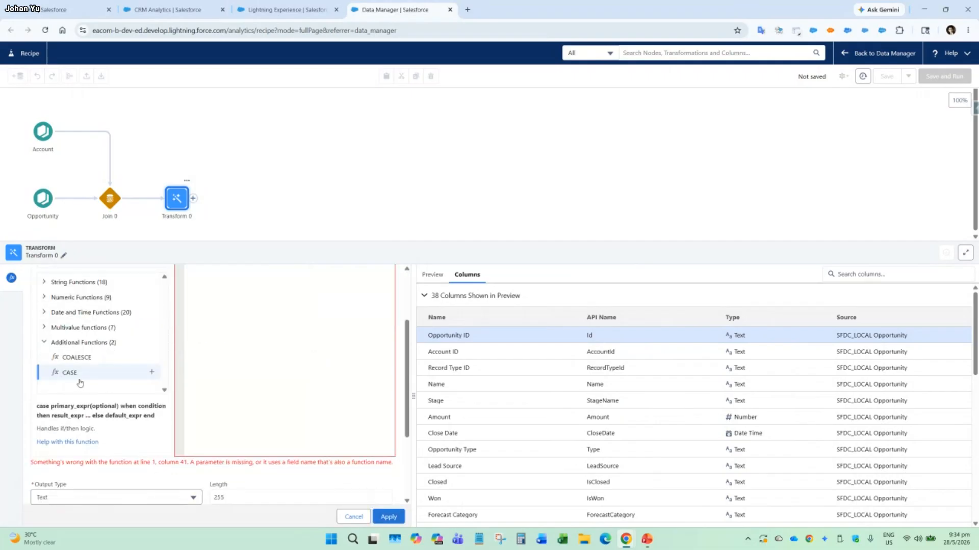
click(79, 379)
Insert the CASE function template two lines below the existing expression as a syntax reference.
drag(407, 346, 406, 311)
click(373, 315)
key(Return)
key(Return)
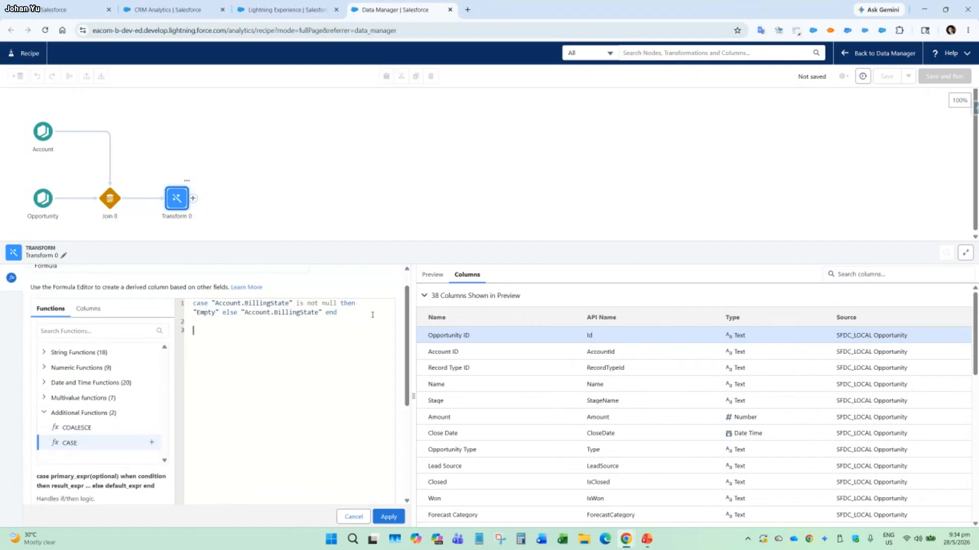
click(151, 445)
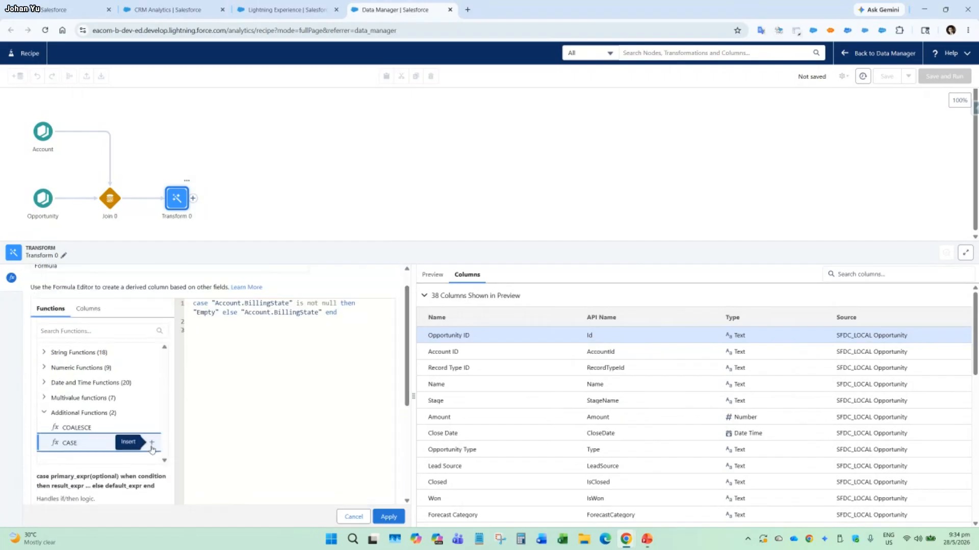
click(271, 342)
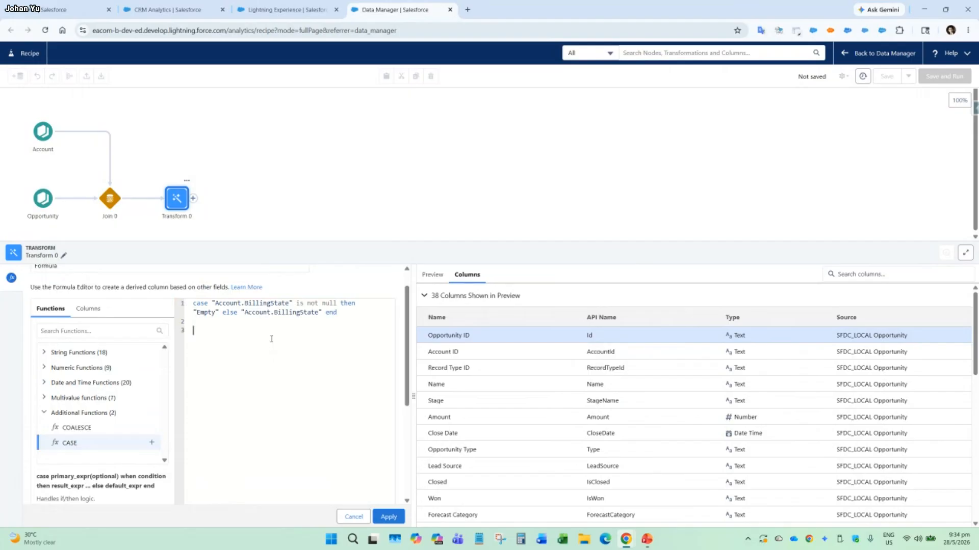
click(151, 443)
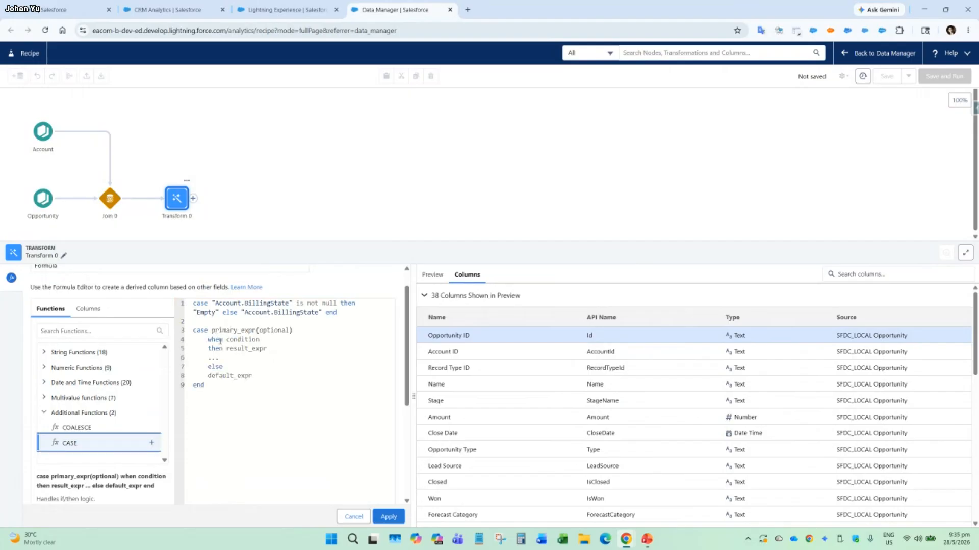
Add the keyword when after case in the Billing State expression and enclose Empty in single quotes.
click(213, 303)
text(when)
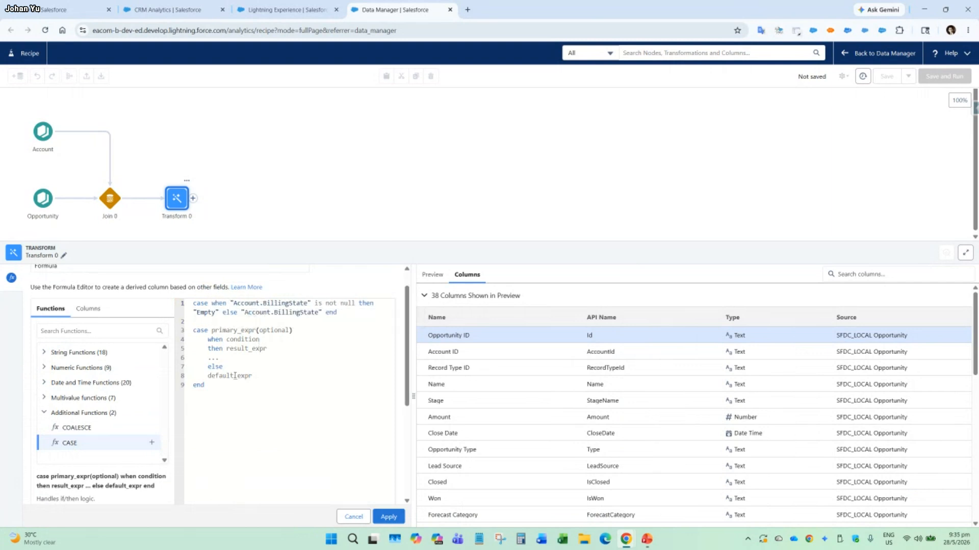
double_click(199, 312)
click(193, 312)
text(')
key(Delete)
key(Right)
key(Right)
key(Right)
key(Right)
key(Right)
text(')
key(Delete)
Delete the reference CASE template below the Billing State expression.
key(shift+Down)
key(shift+Down)
key(shift+Down)
key(shift+Down)
key(shift+Down)
key(shift+Down)
key(shift+Down)
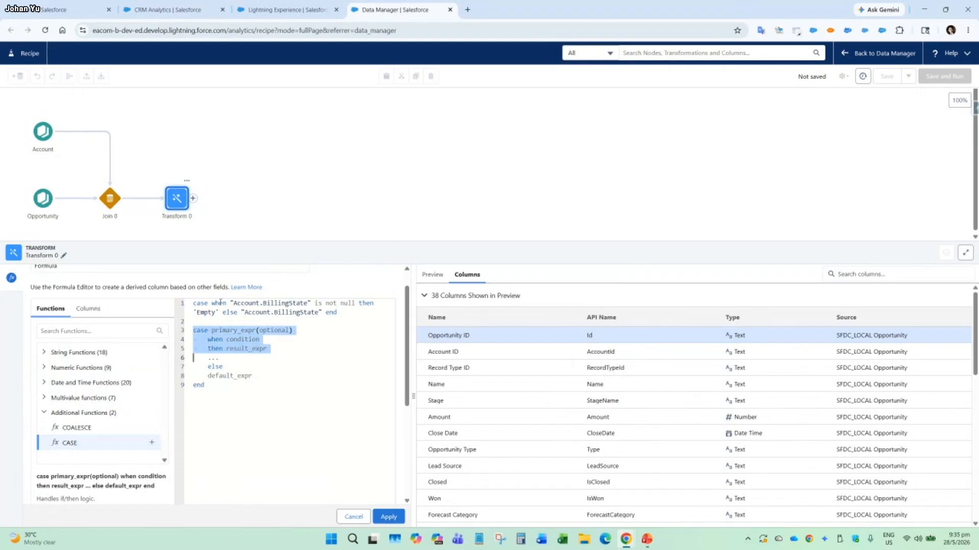
key(BackSpace)
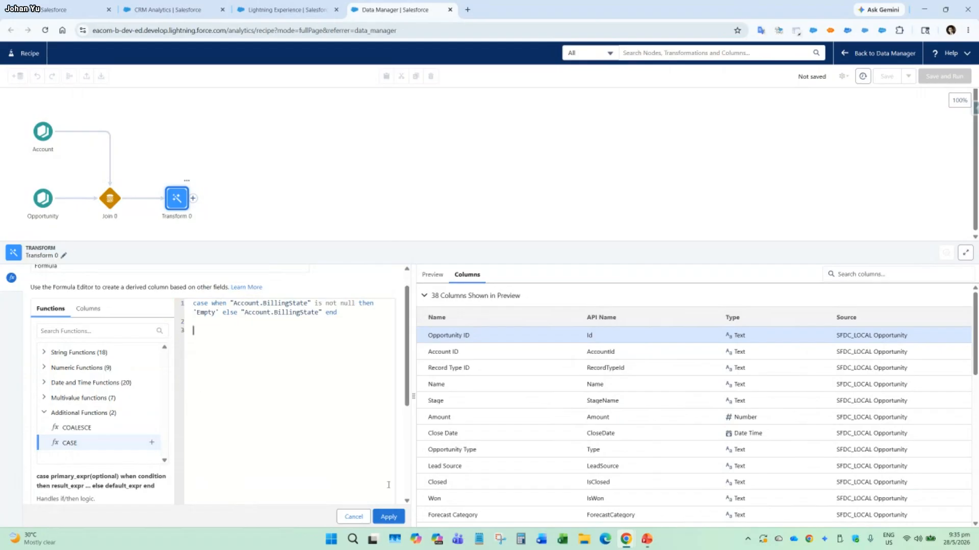
Apply the billing state CASE formula and check the values of the new Account Billing State 2 column in the preview.
click(388, 517)
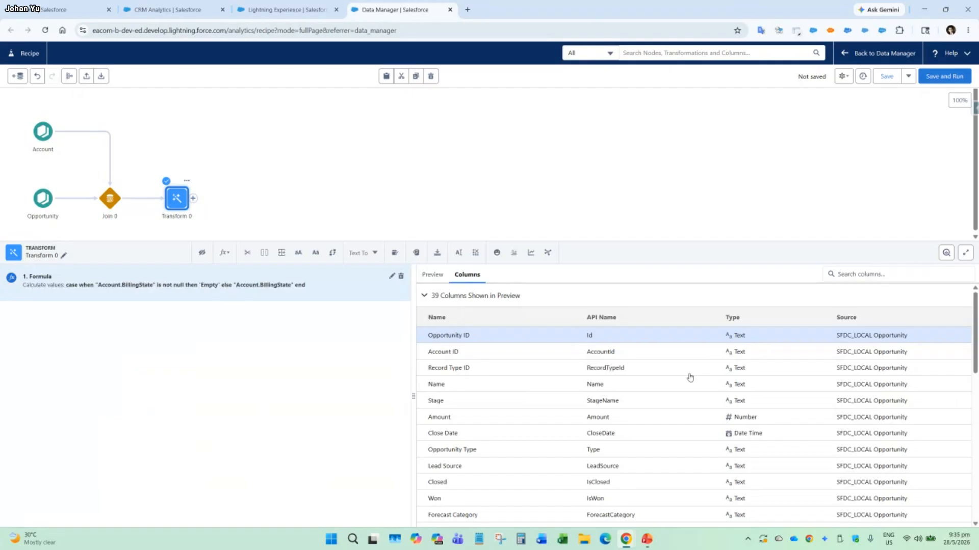
click(432, 275)
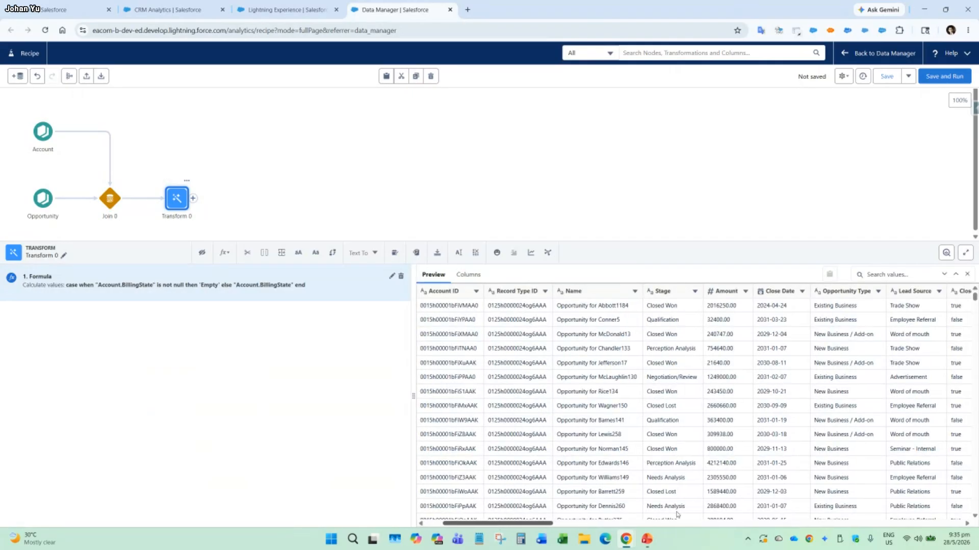
click(848, 523)
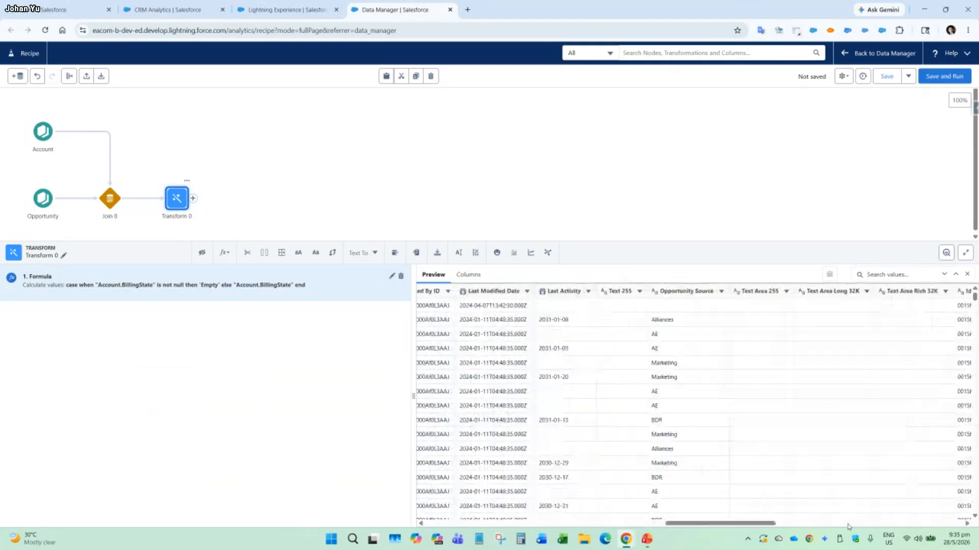
click(848, 524)
drag(815, 525, 949, 524)
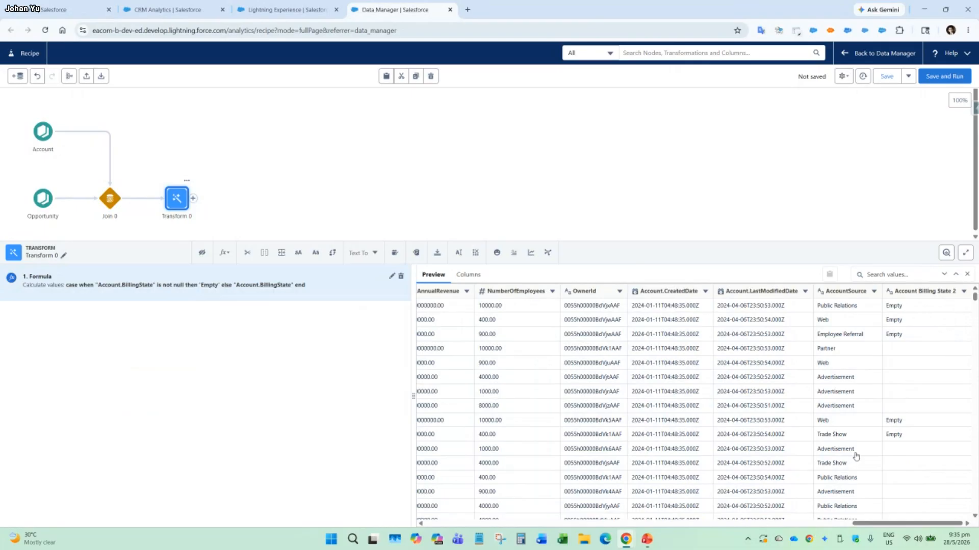
scroll(928, 413, down, 5)
scroll(928, 412, down, 5)
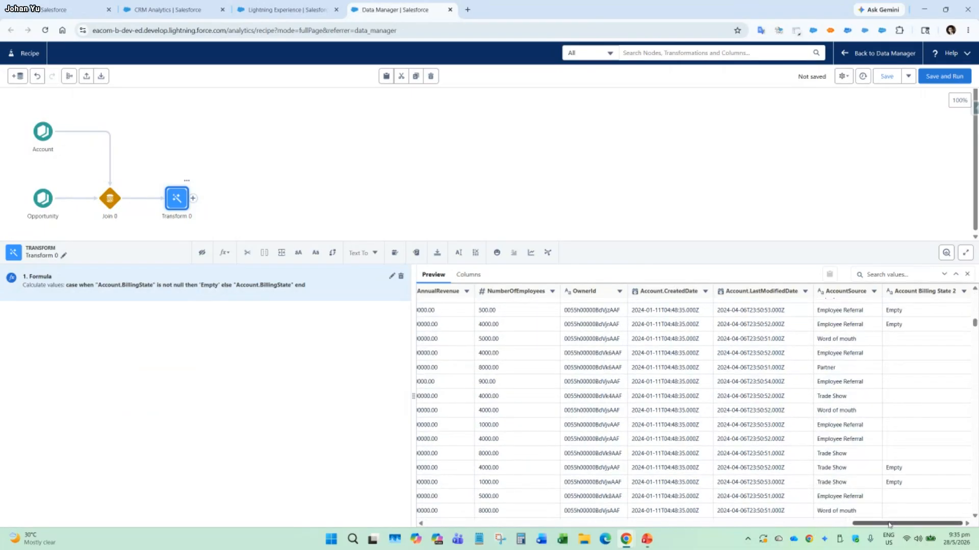
mouse_move(889, 525)
mouse_down()
mouse_move(741, 525)
mouse_move(889, 525)
mouse_up()
Add an Output node after Transform 0.
click(192, 200)
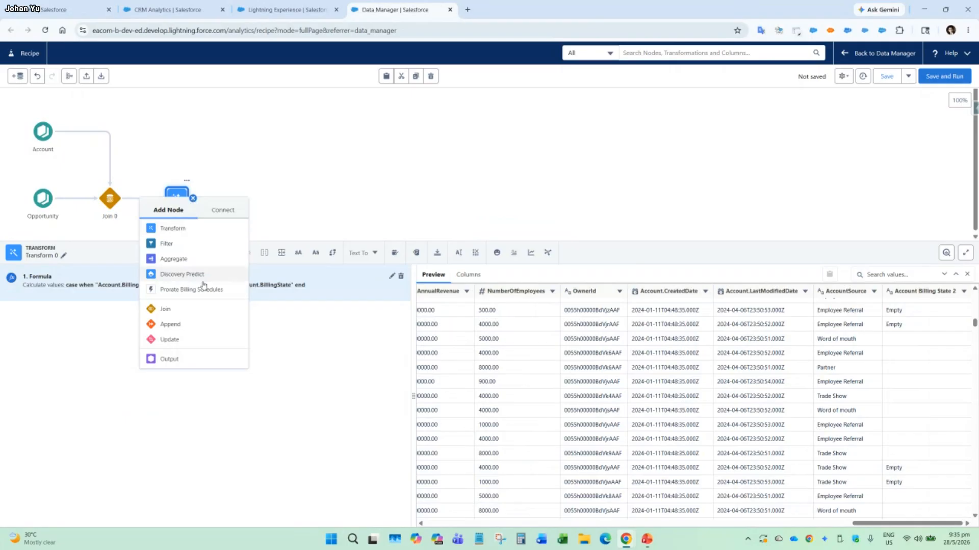
click(186, 359)
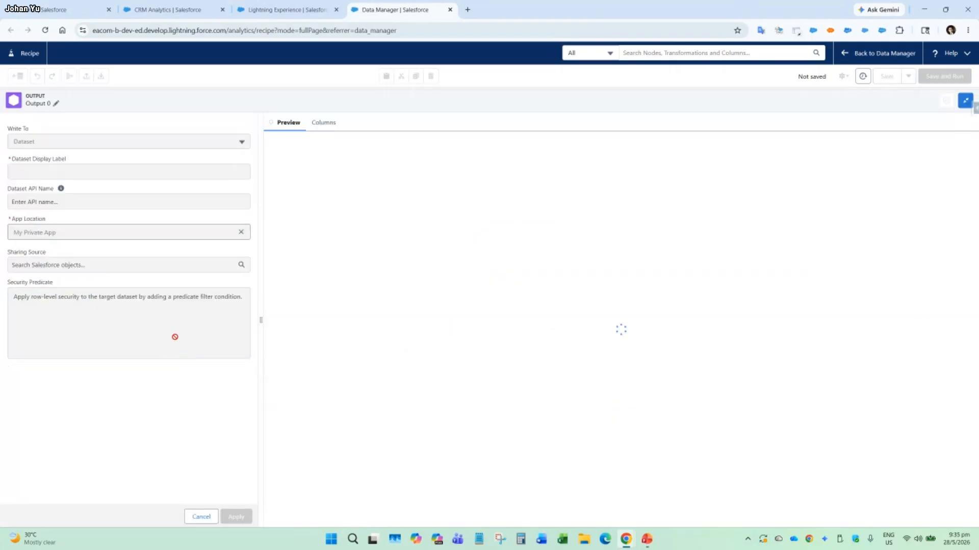
Try writing the output to the available output connection with the INSERT operation, and return the target to Dataset.
click(169, 142)
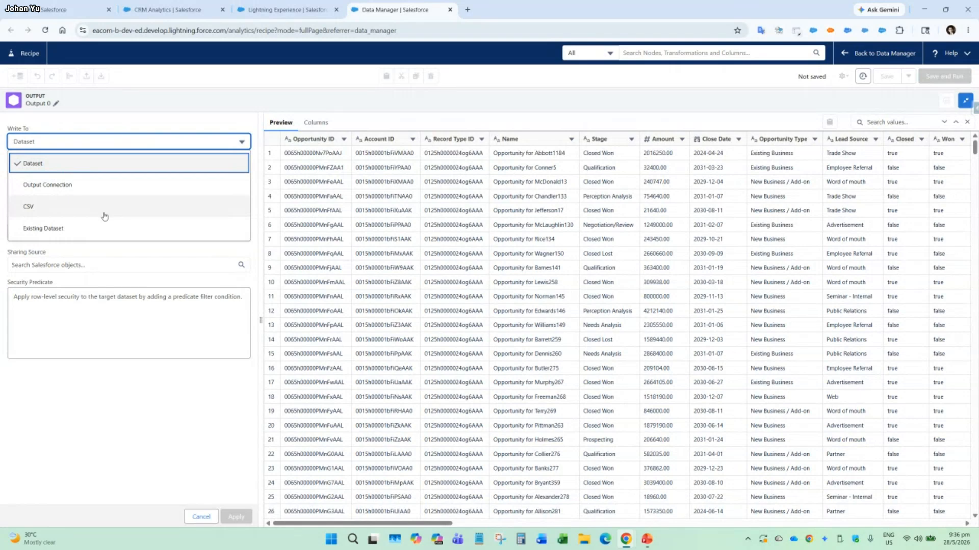
click(98, 188)
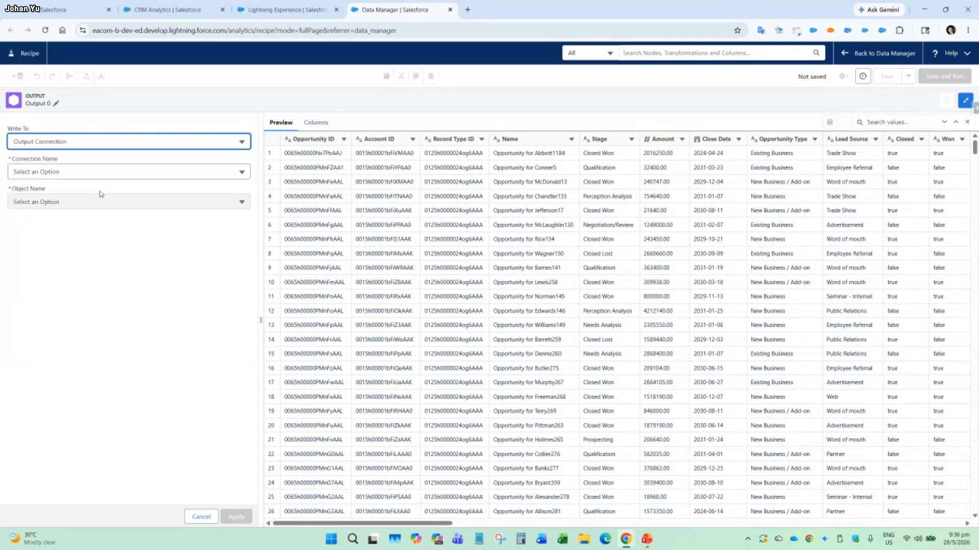
click(117, 170)
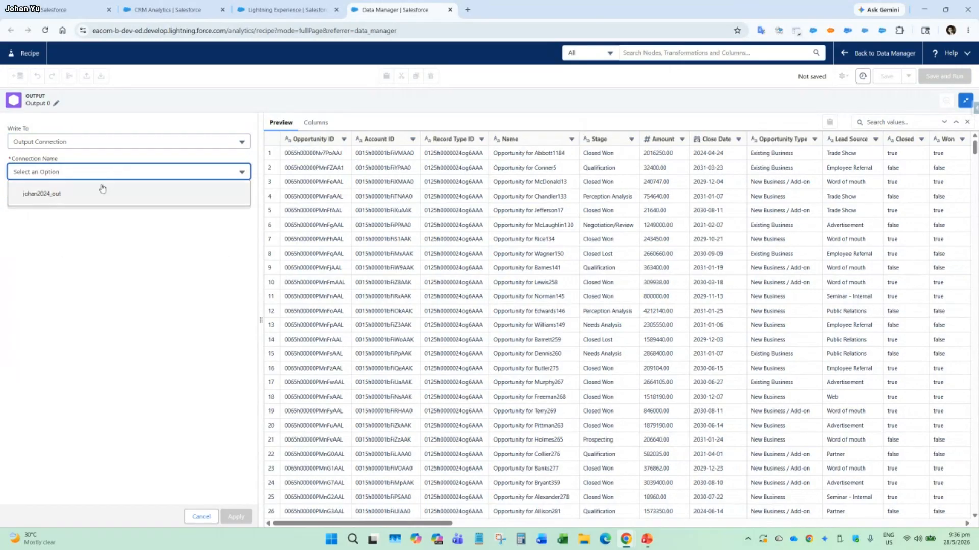
click(88, 197)
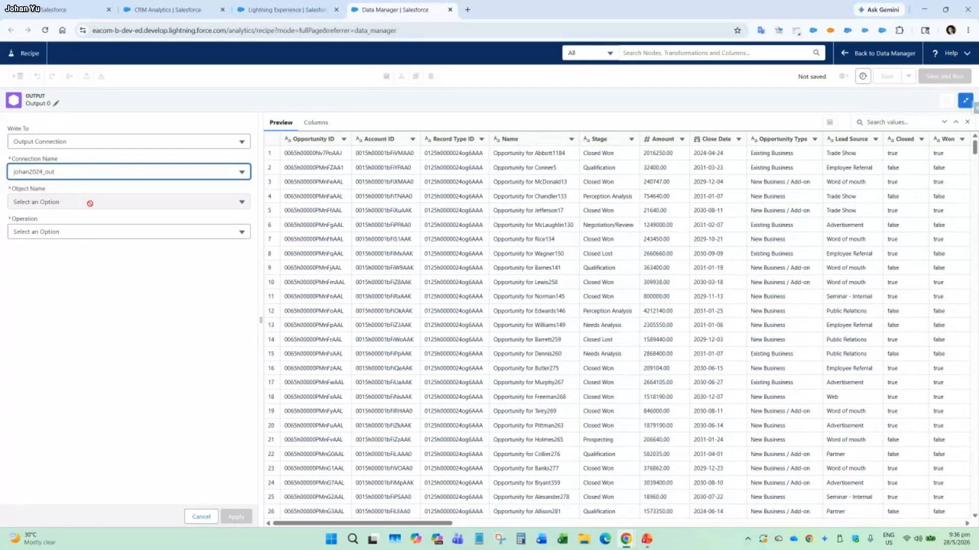
click(79, 232)
click(73, 256)
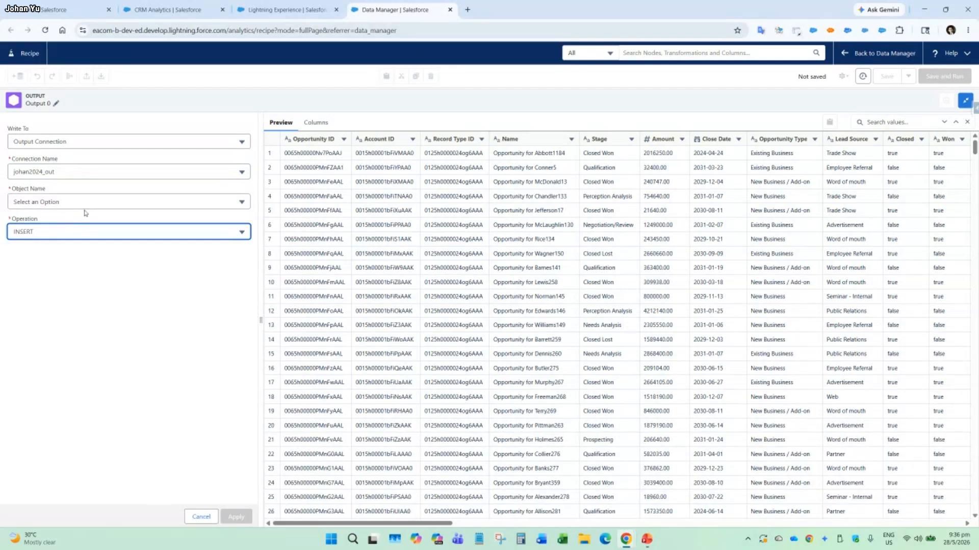
click(116, 141)
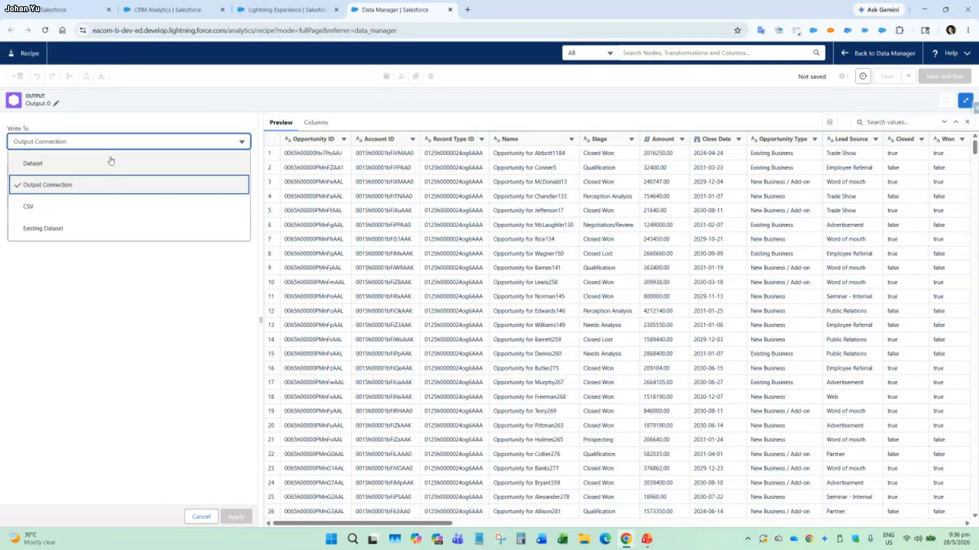
click(104, 165)
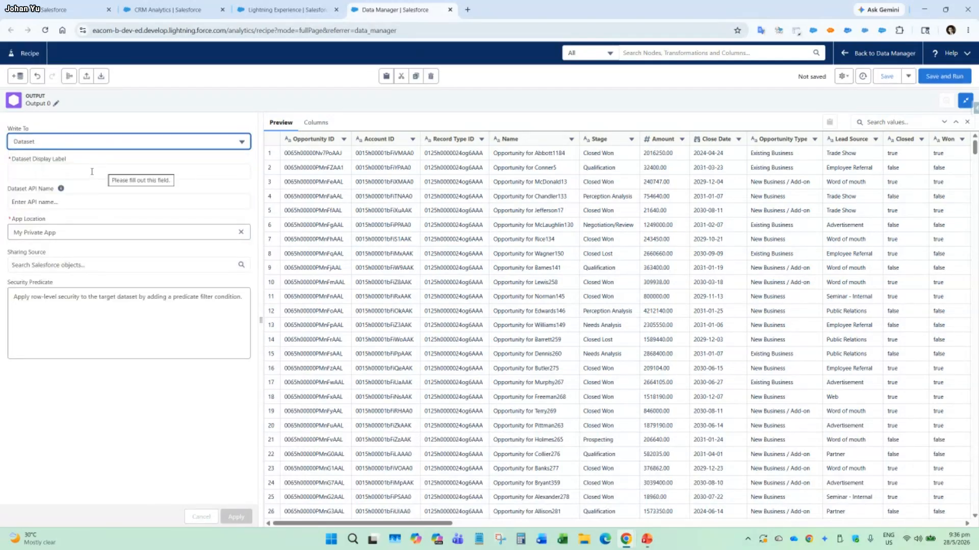
Set the output's dataset display label to Opty_Acount and apply the node's settings.
click(92, 171)
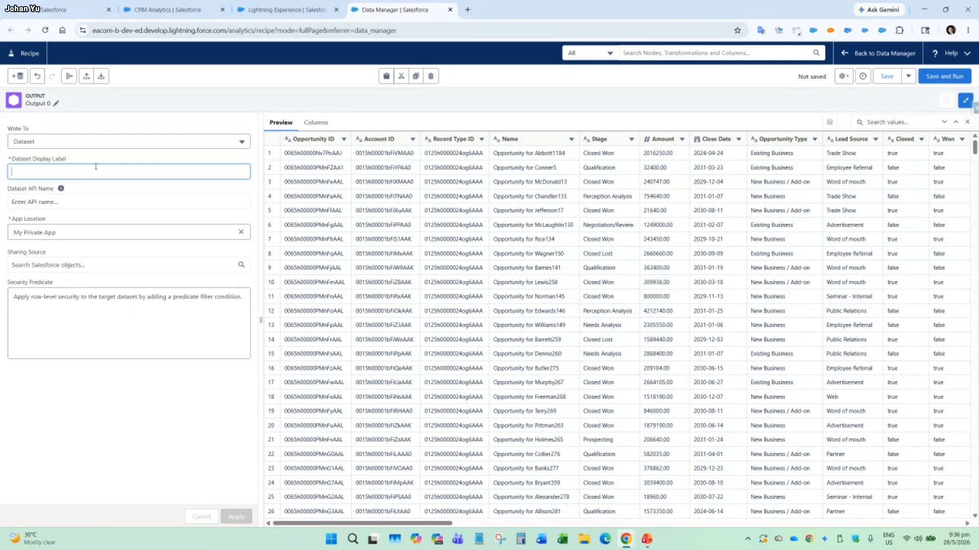
text(Account Op)
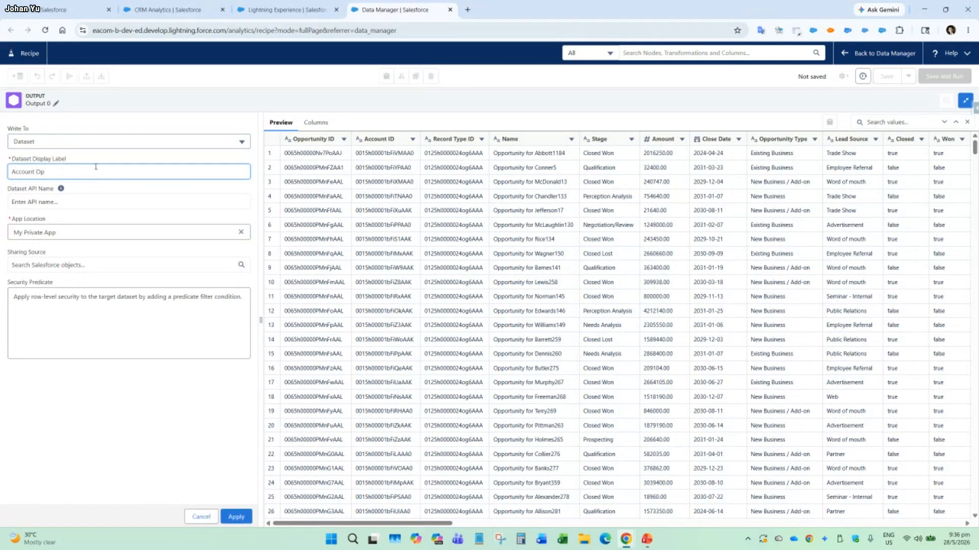
text(prtun)
key(ctrl+shift+Left)
key(ctrl+shift+Left)
text(Opty_Acoun)
click(236, 517)
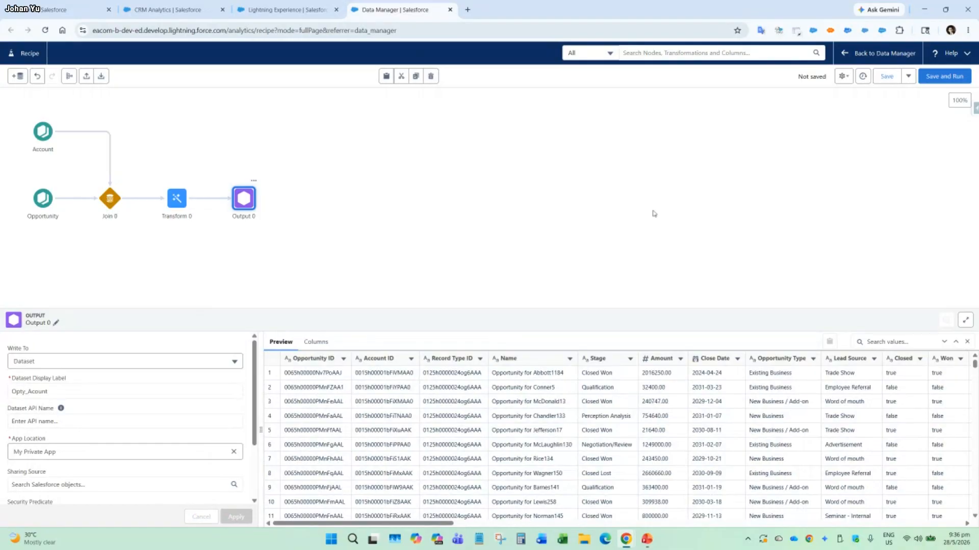
Save and run the recipe under the name Meetup.
click(956, 79)
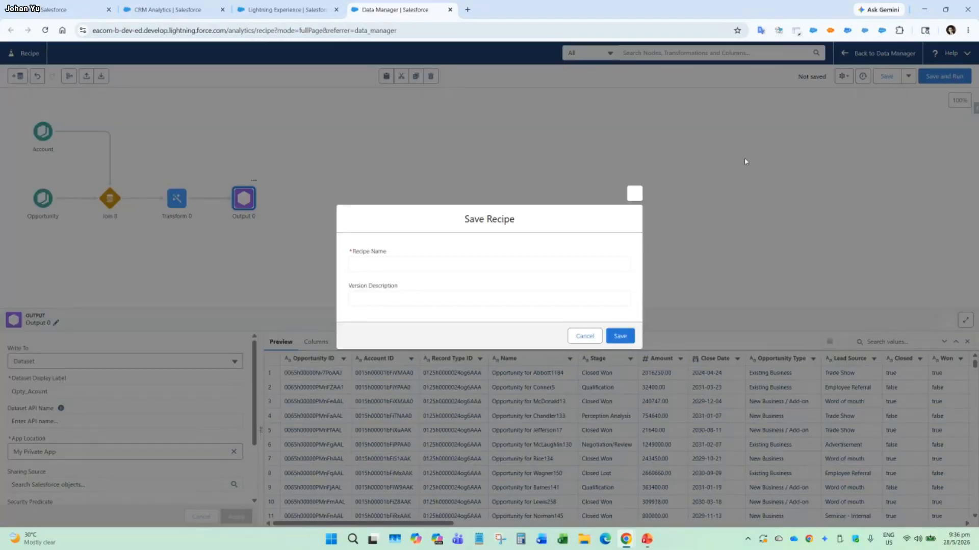
click(405, 265)
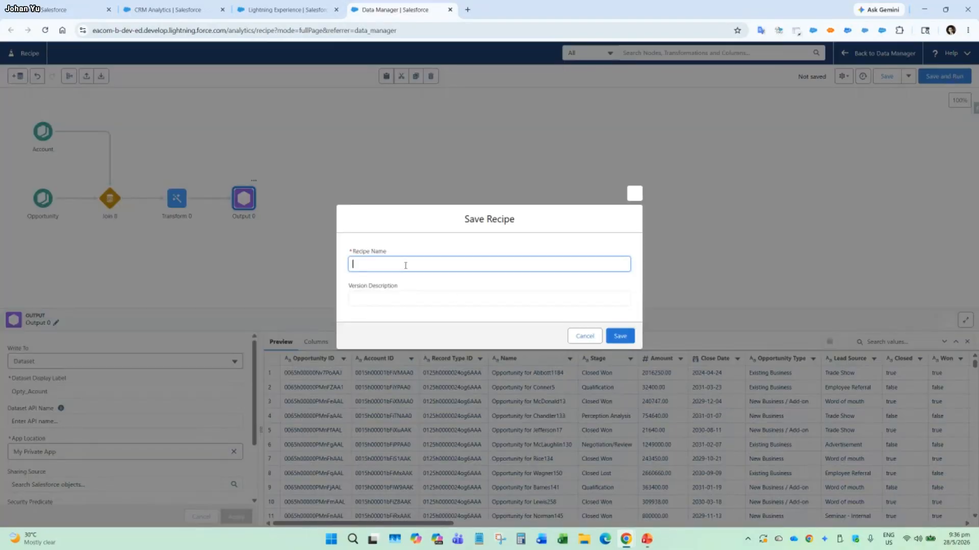
text(Meetup)
key(Tab)
click(620, 336)
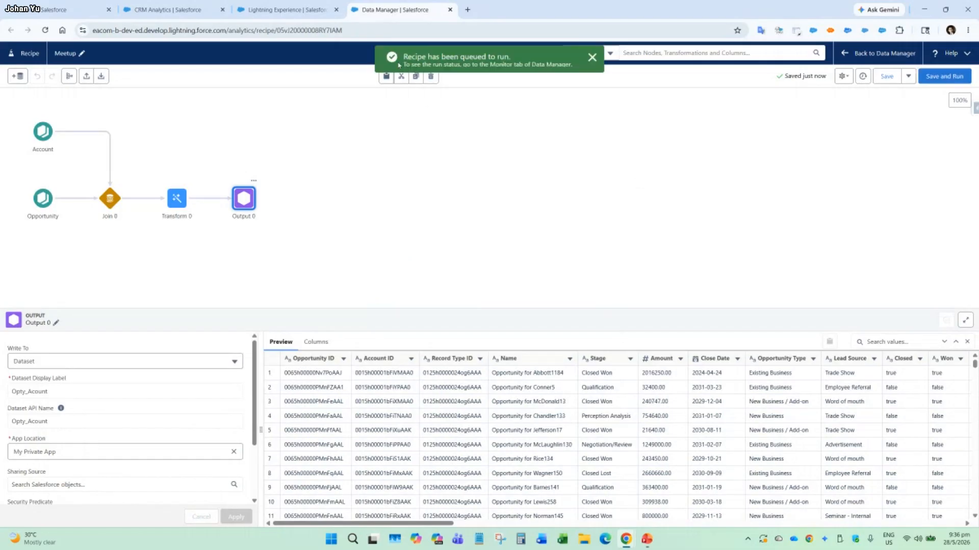
Return to Data Manager and check the Meetup_recipe job's refreshed status and progress details.
click(846, 54)
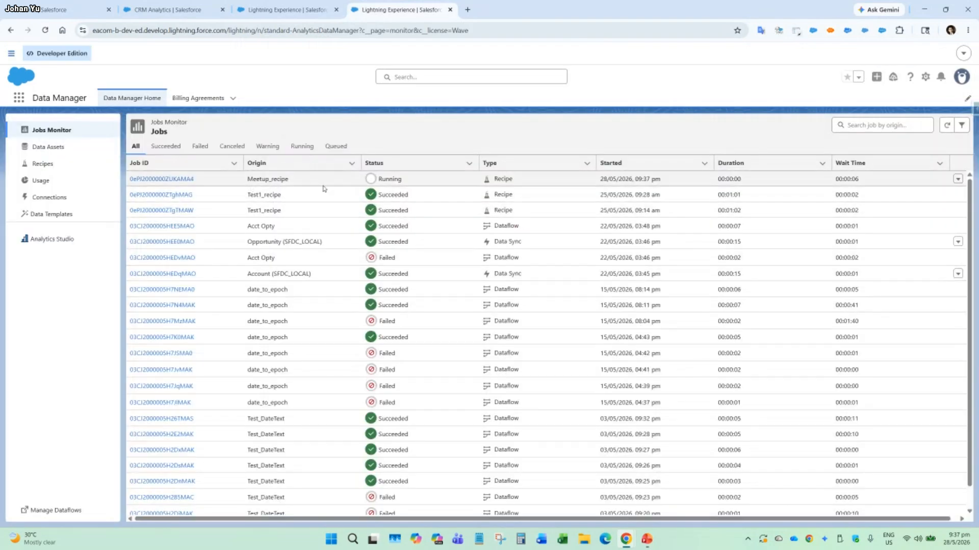
click(947, 126)
click(171, 181)
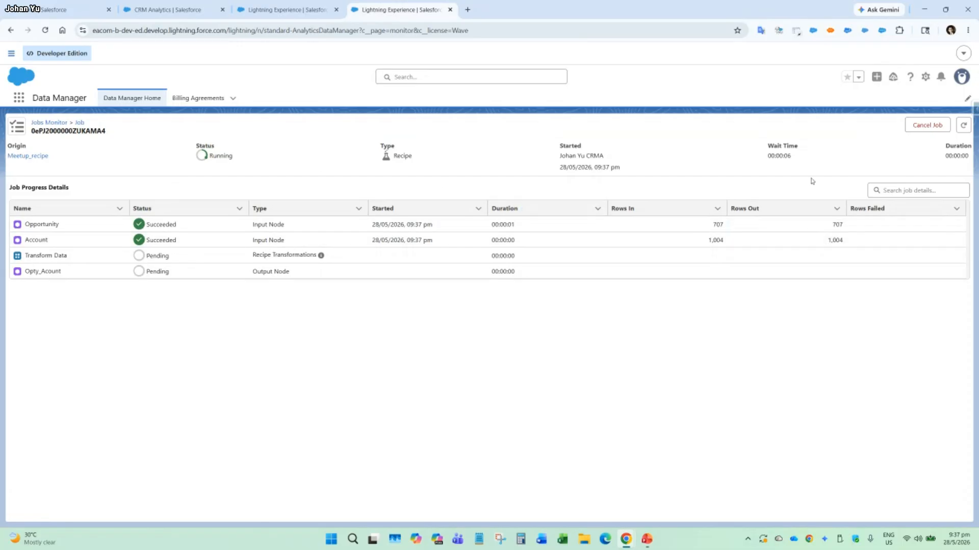
click(963, 124)
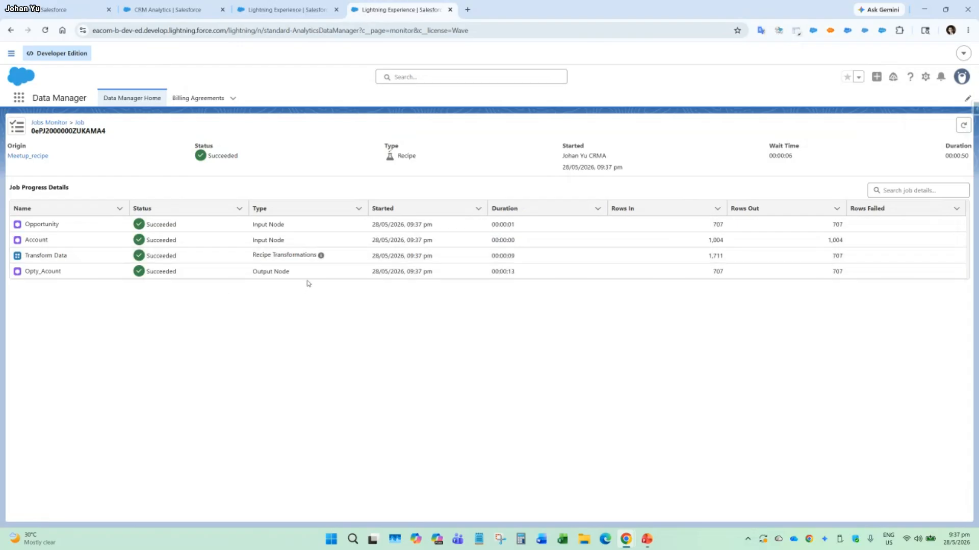
click(298, 11)
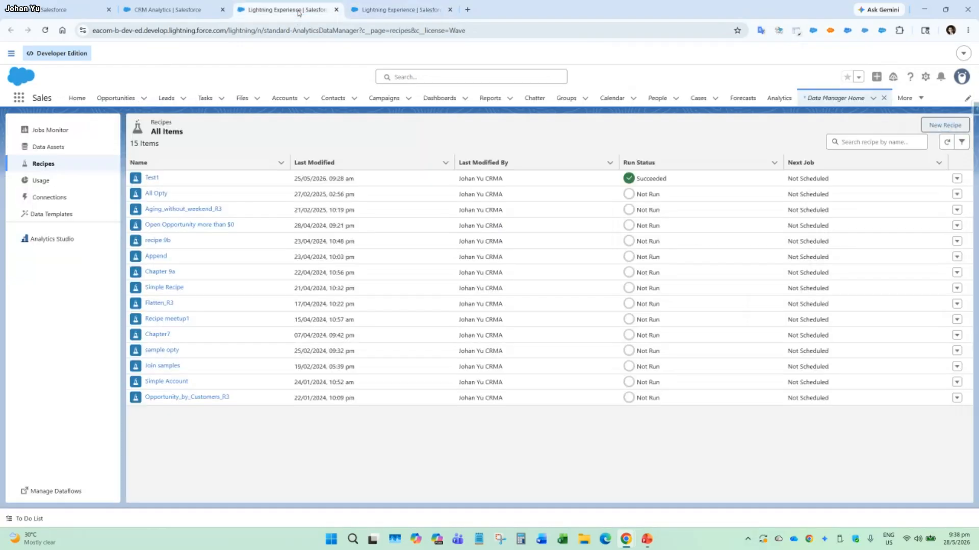
click(395, 10)
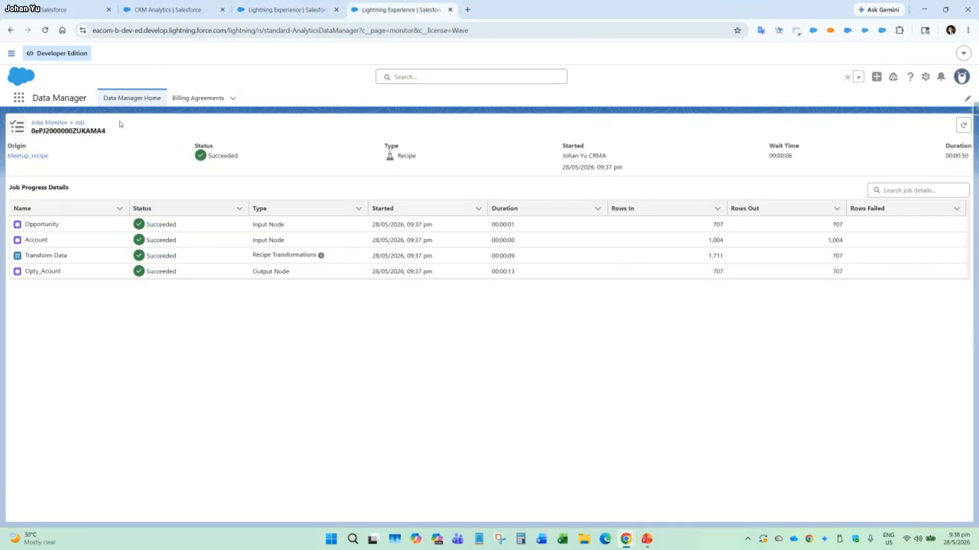
Open the Meetup_recipe recipe from its job details and copy the Output 0 node's dataset display label.
click(33, 159)
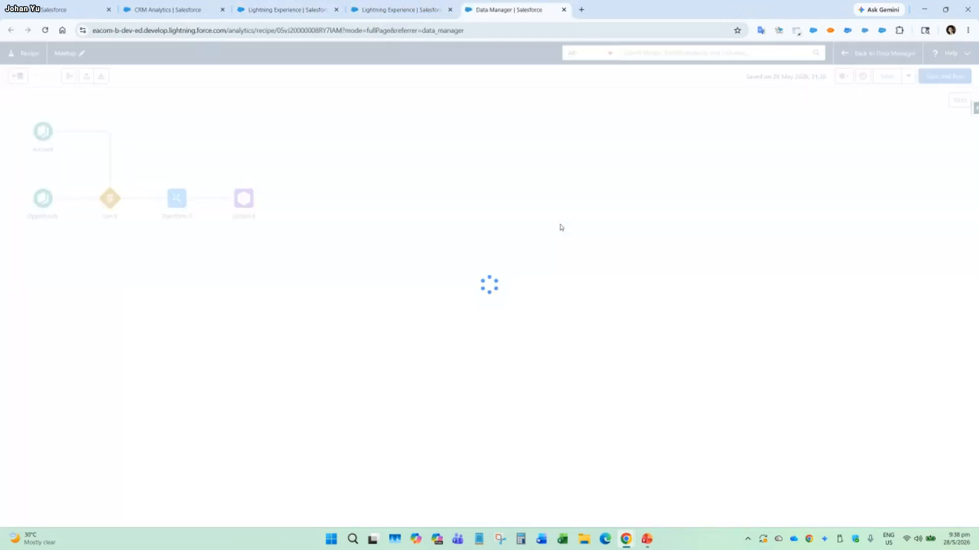
click(247, 205)
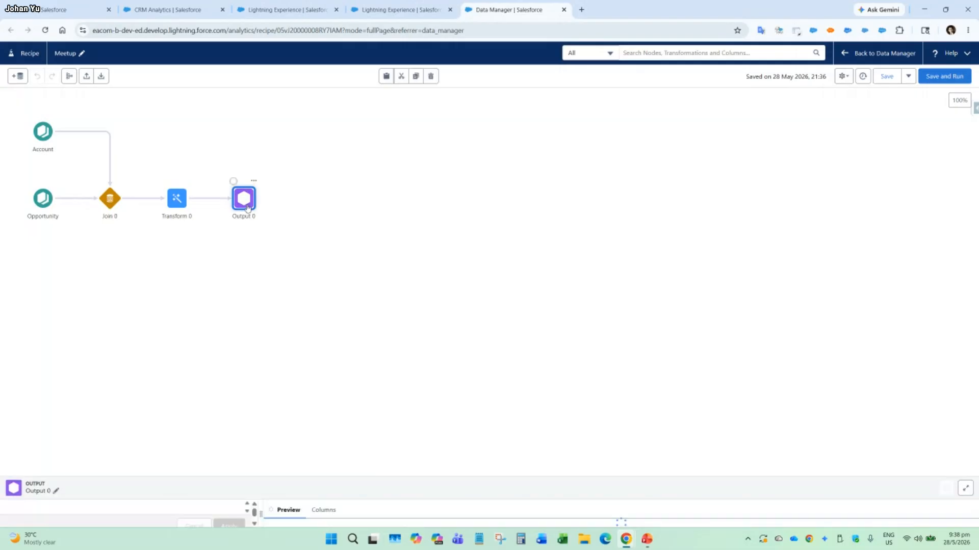
drag(61, 389, 10, 392)
key(ctrl+c)
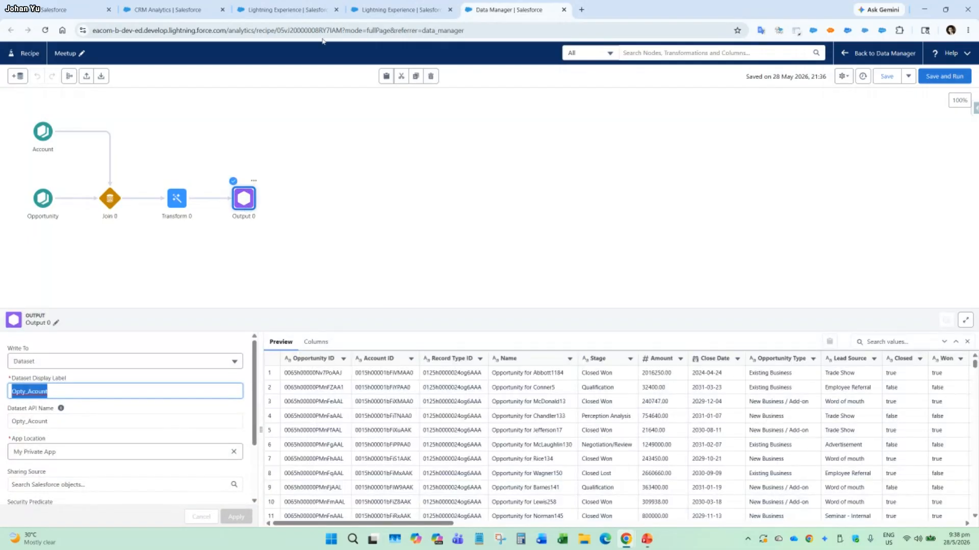
Search Analytics Studio for the copied name Opty_Acount and open that dataset in a new lens.
click(297, 11)
click(173, 12)
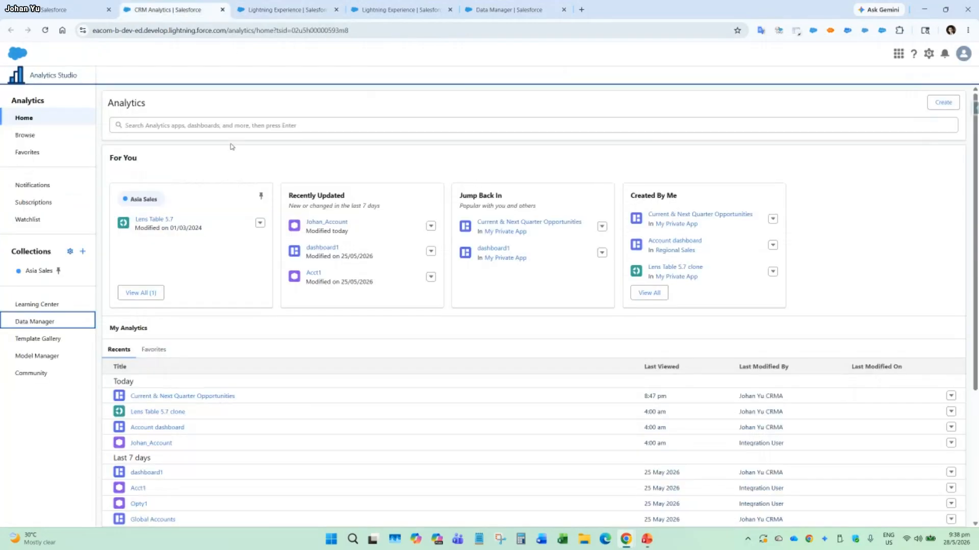
click(247, 123)
key(ctrl+v)
key(Return)
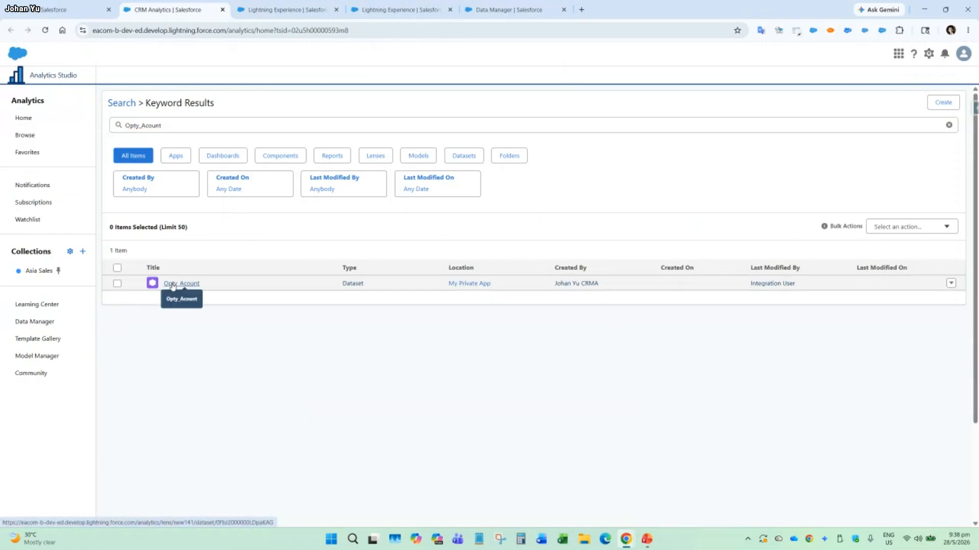
click(174, 284)
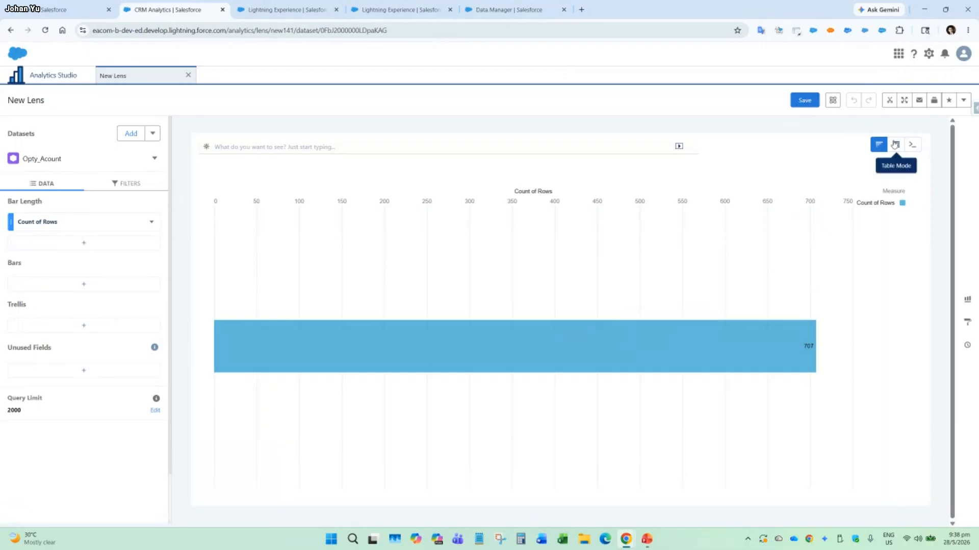
Open the Meetup_recipe job's details in the Jobs Monitor and check the Opportunity node's input row count.
click(288, 10)
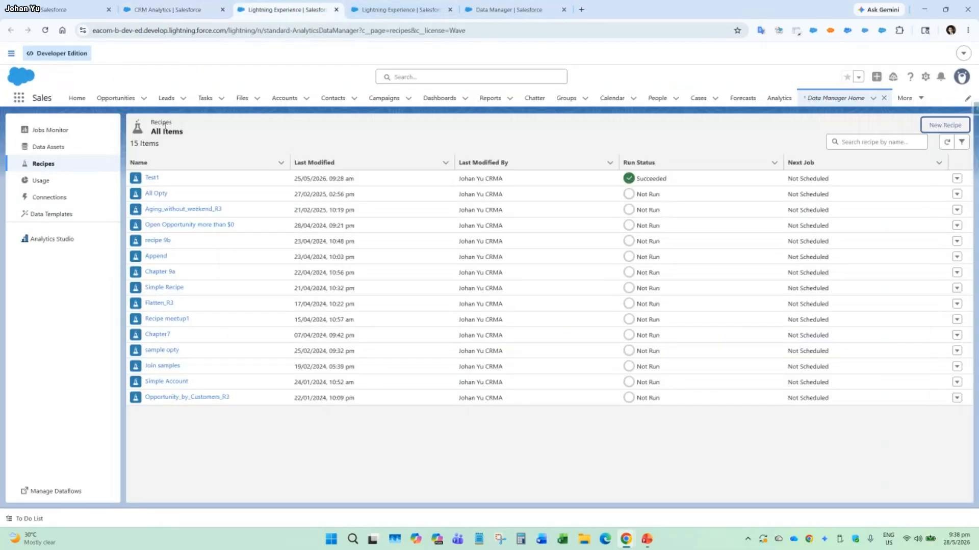
click(51, 131)
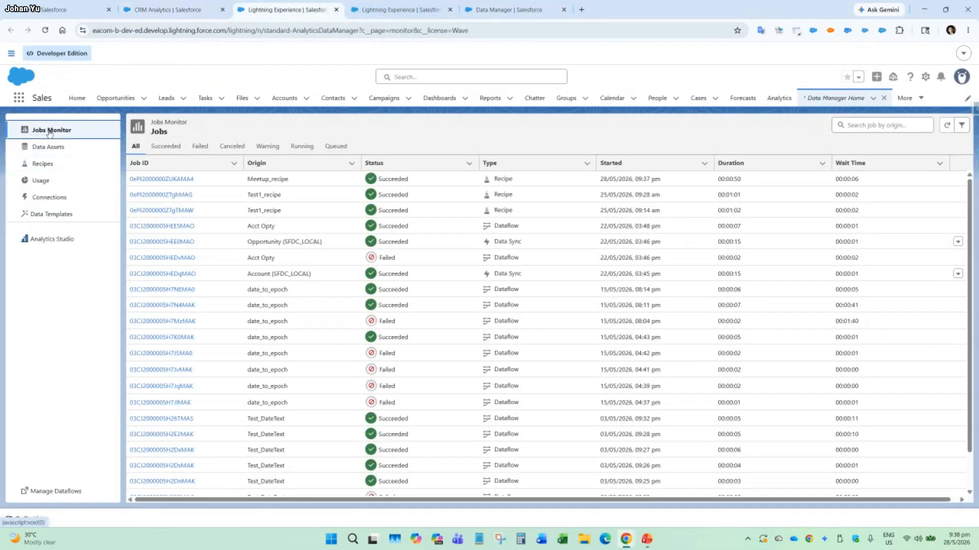
click(171, 179)
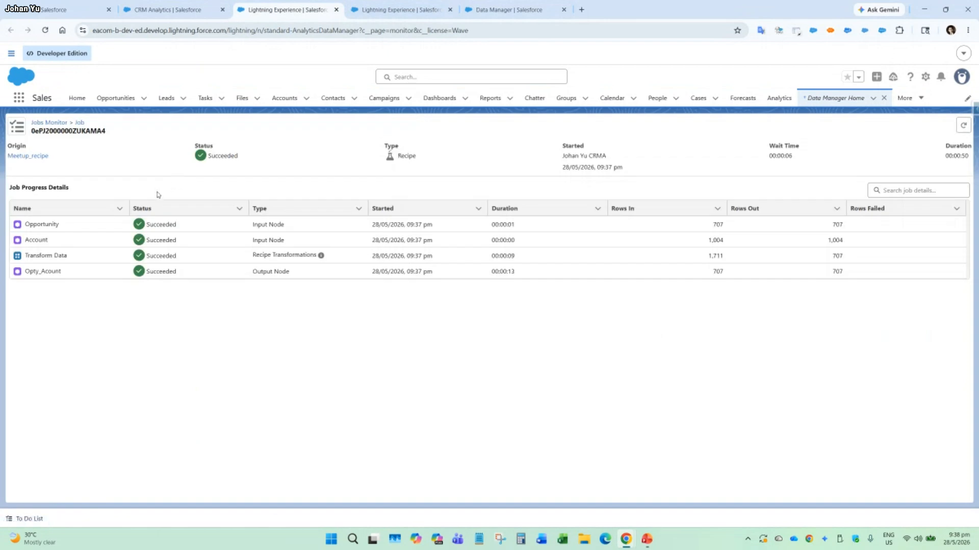
double_click(708, 228)
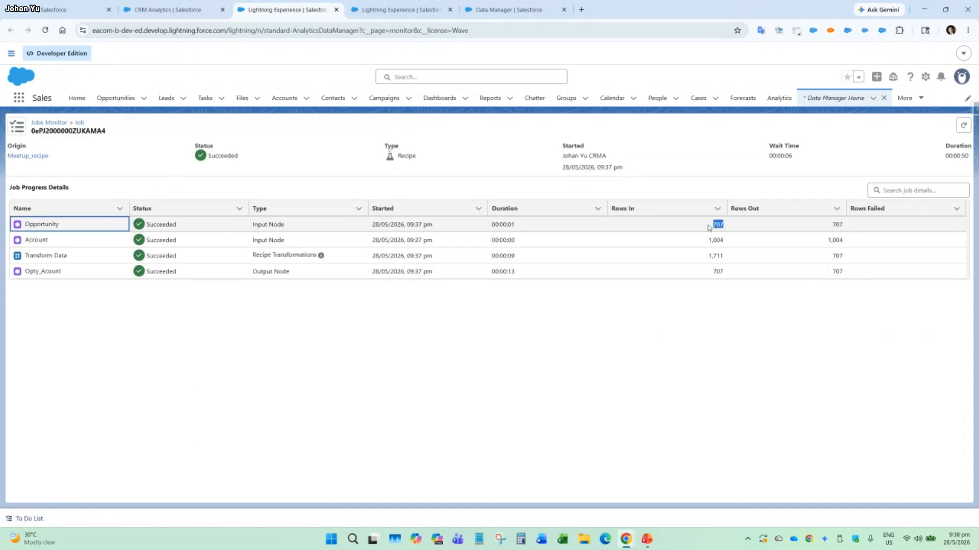
Return to the Opty_Acount lens, switch it to a values table and look through the rows.
click(183, 12)
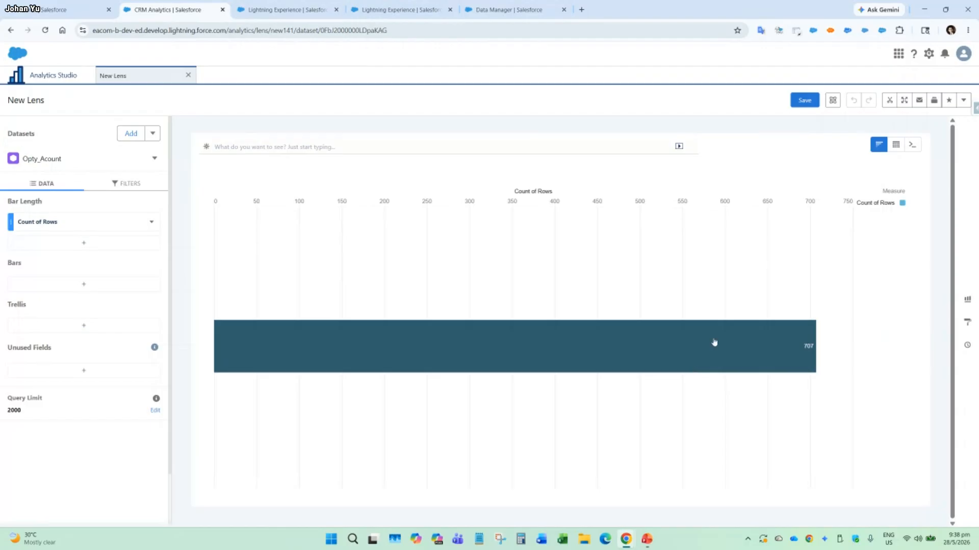
mouse_move(896, 146)
click(836, 173)
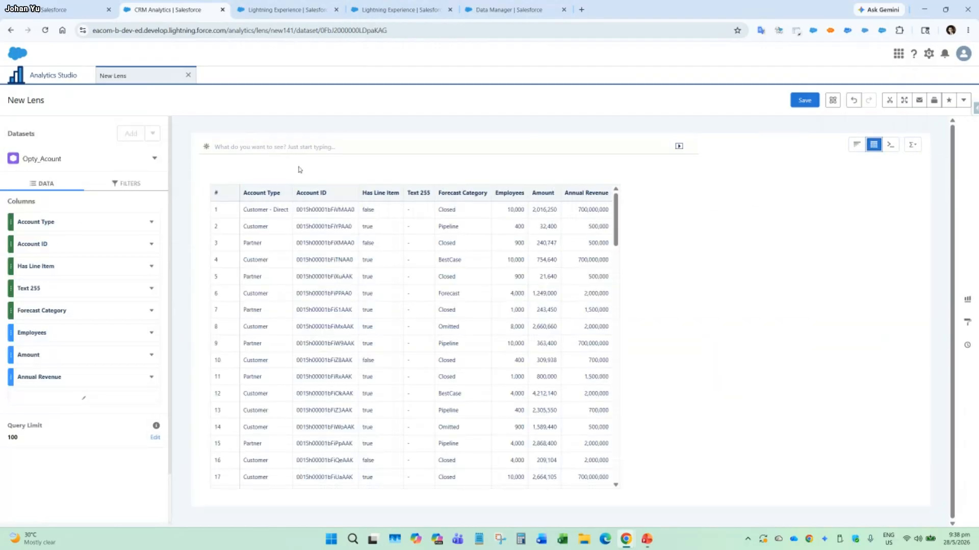
scroll(475, 295, down, 5)
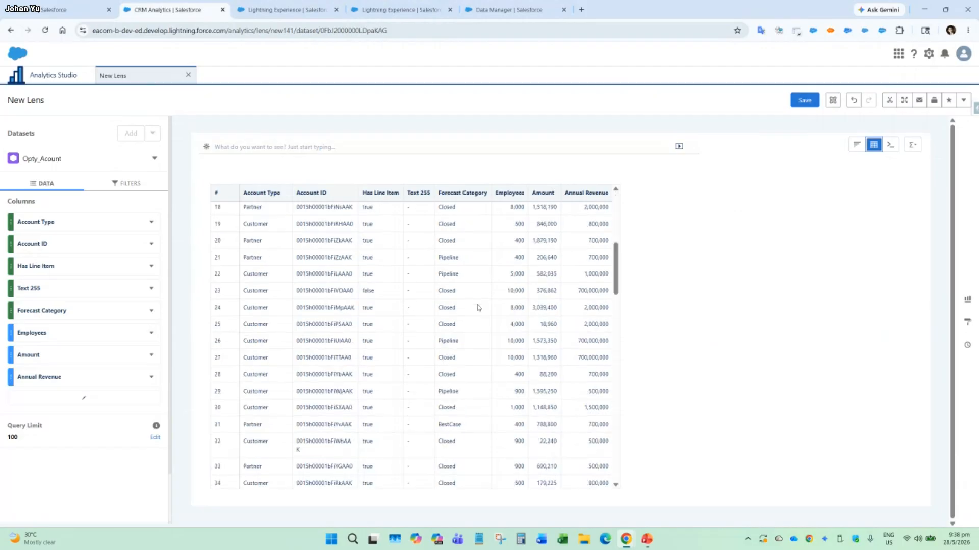
Add the Account Billing State 2 column to the values table and check its values across the rows.
click(68, 400)
scroll(306, 326, down, 7)
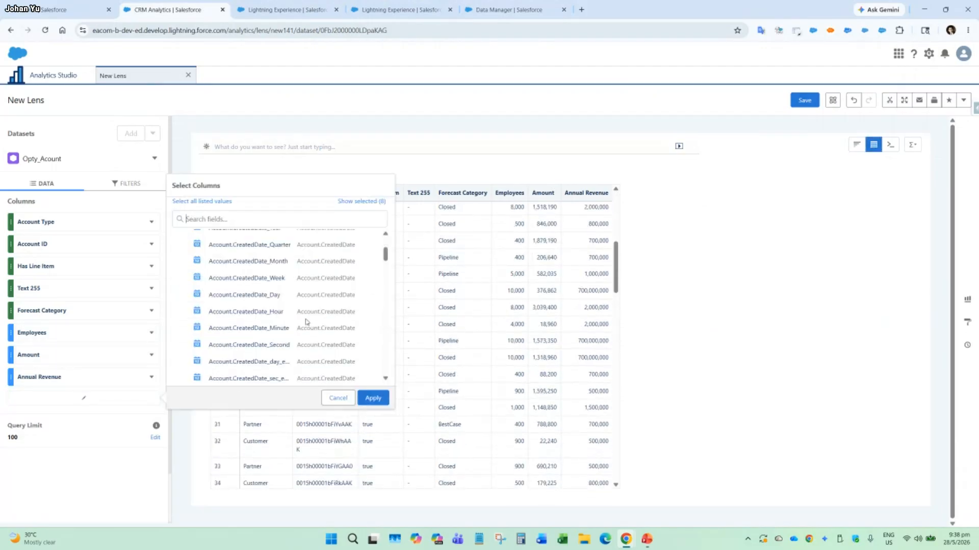
scroll(307, 327, down, 8)
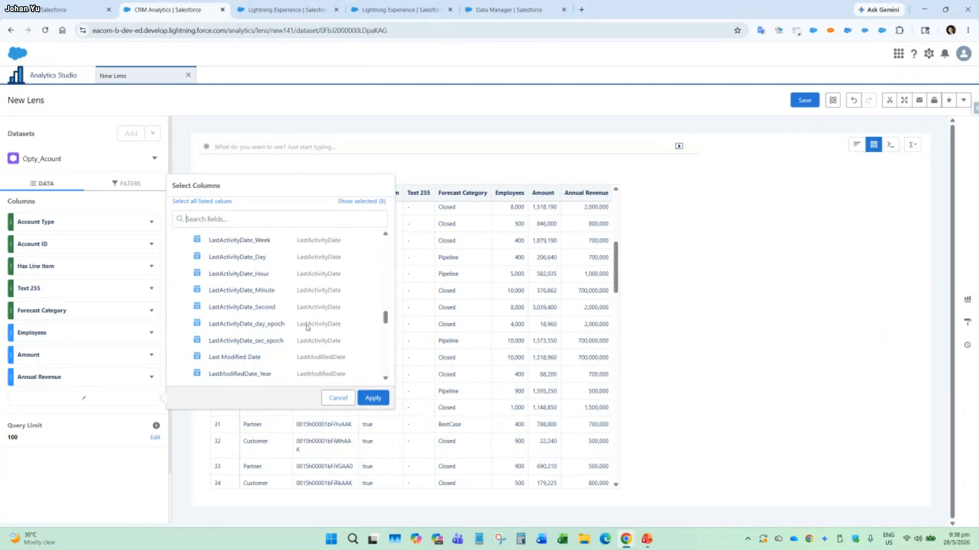
scroll(277, 314, up, 2)
click(280, 290)
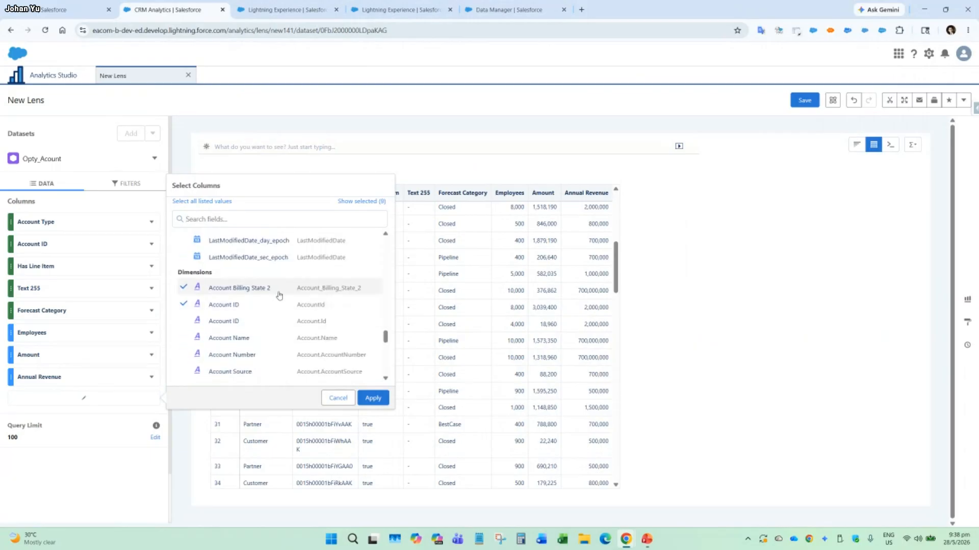
click(374, 399)
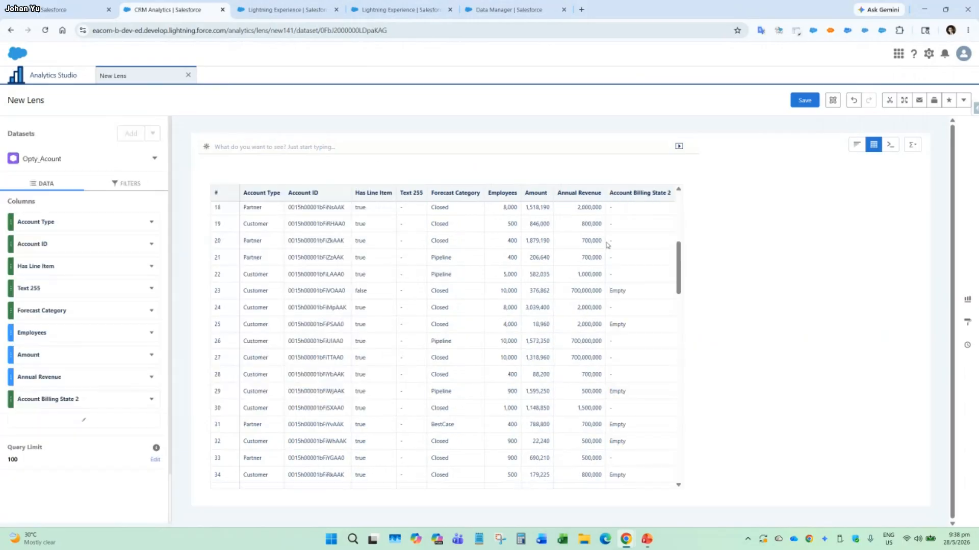
scroll(690, 281, down, 3)
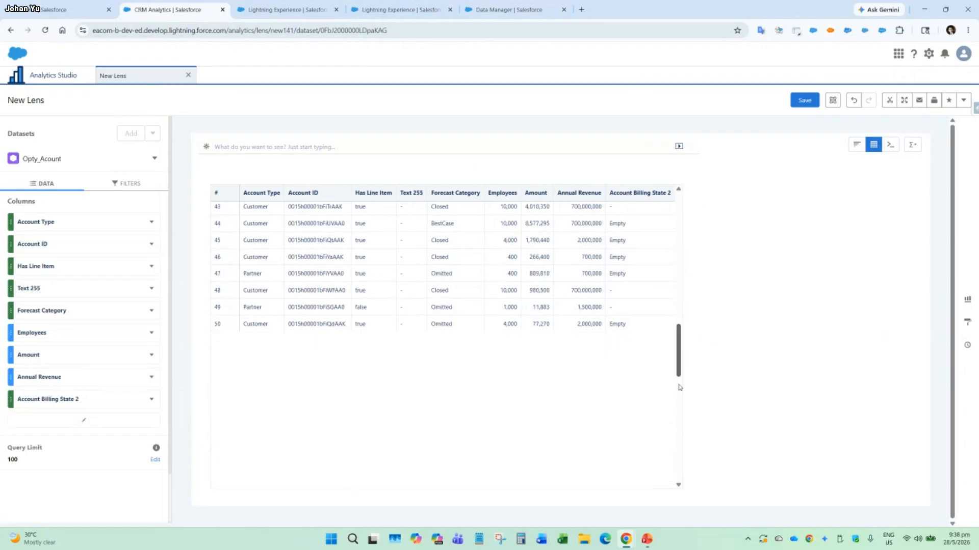
scroll(690, 250, up, 6)
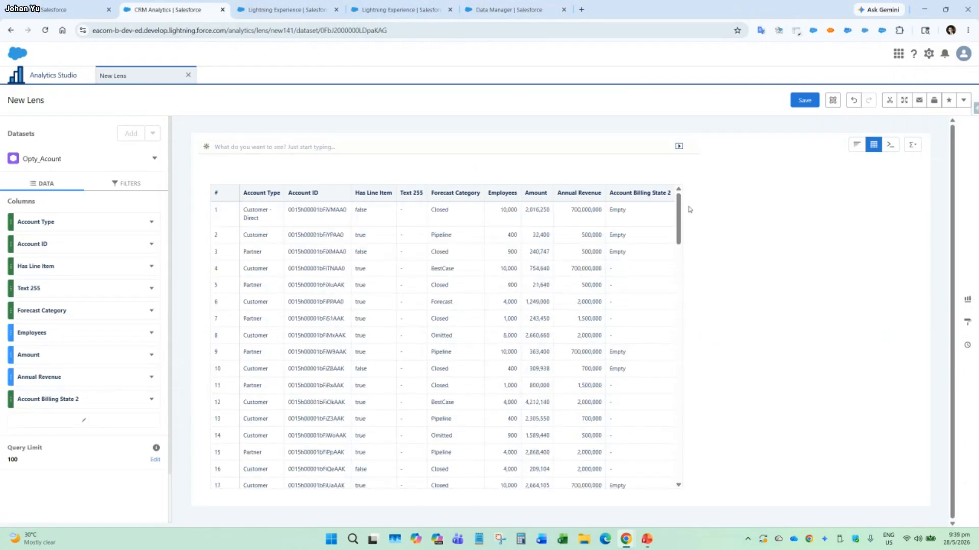
Switch the lens to a bar chart showing Count of Rows grouped by Account Billing State 2.
click(857, 144)
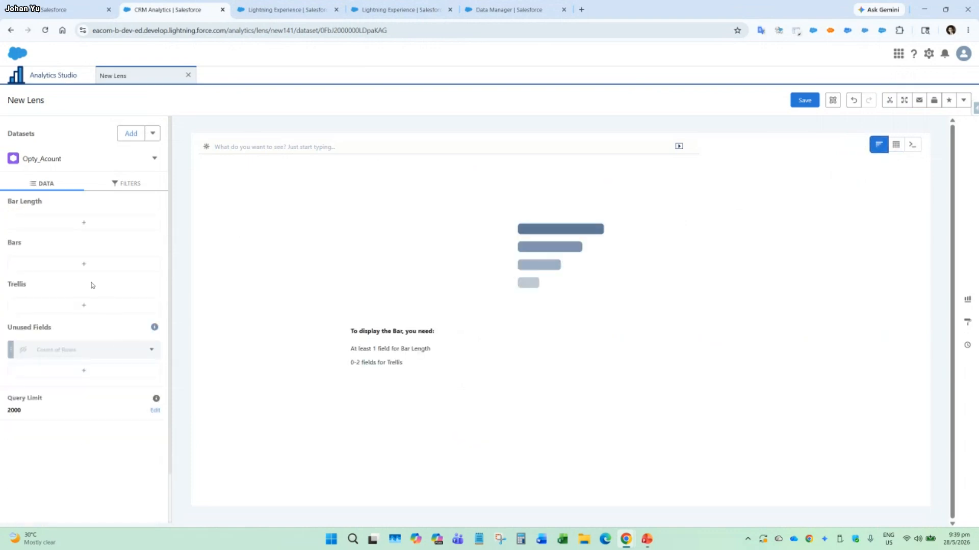
click(87, 265)
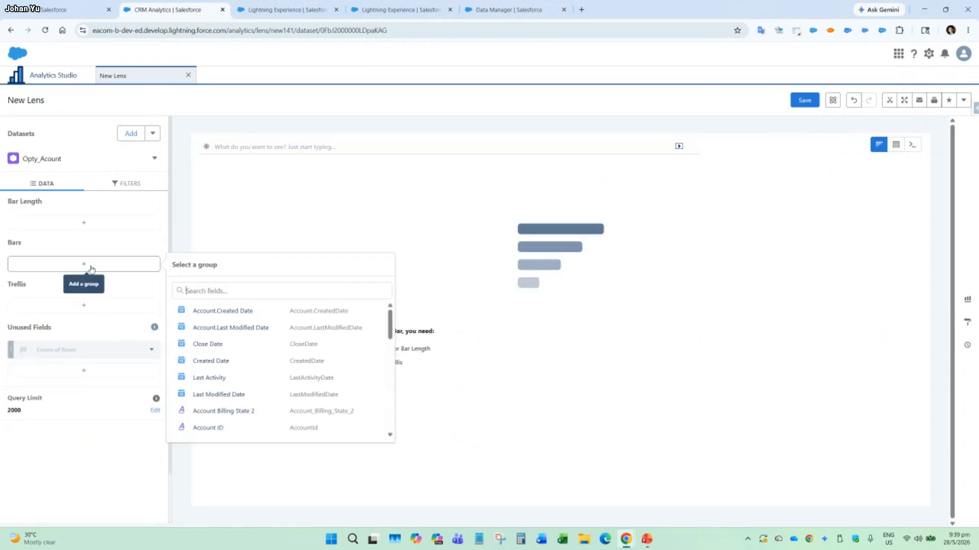
click(250, 411)
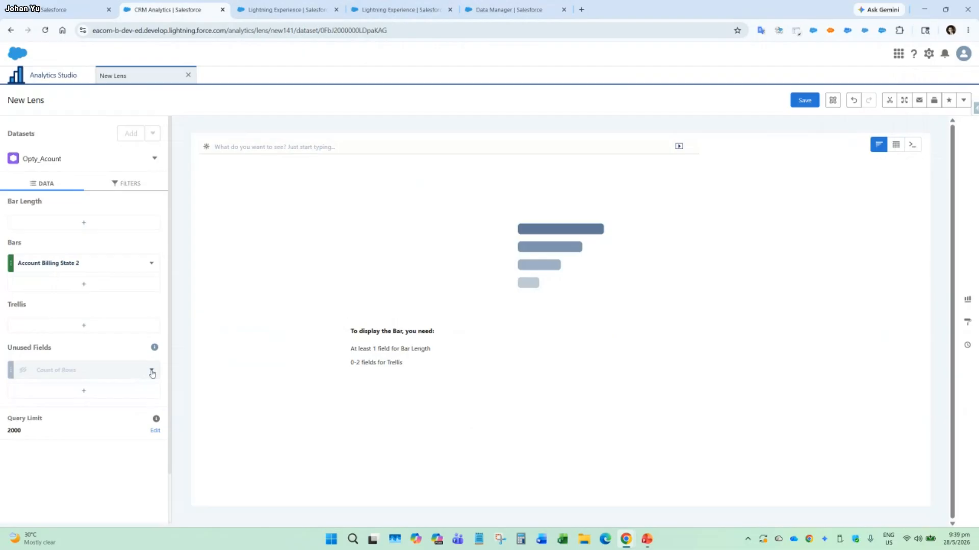
click(151, 370)
click(168, 393)
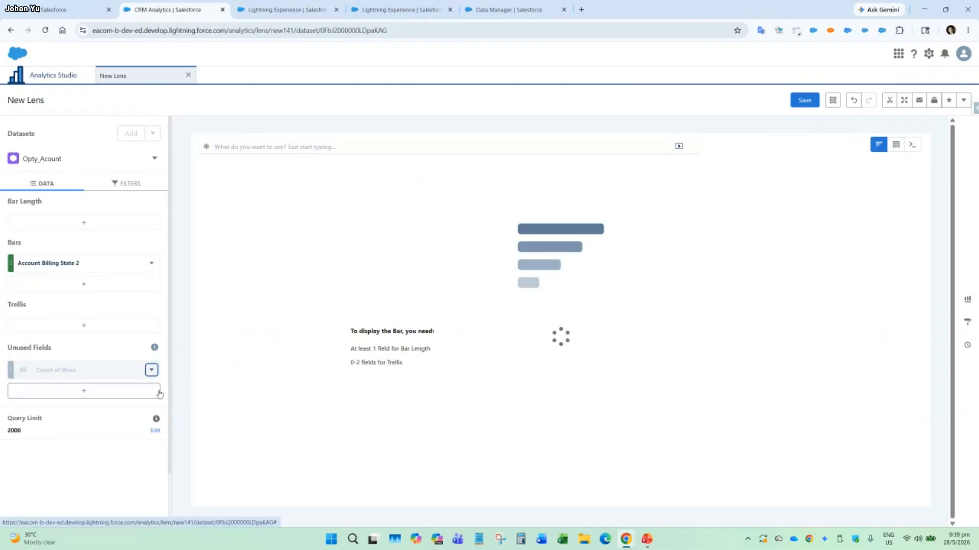
click(84, 223)
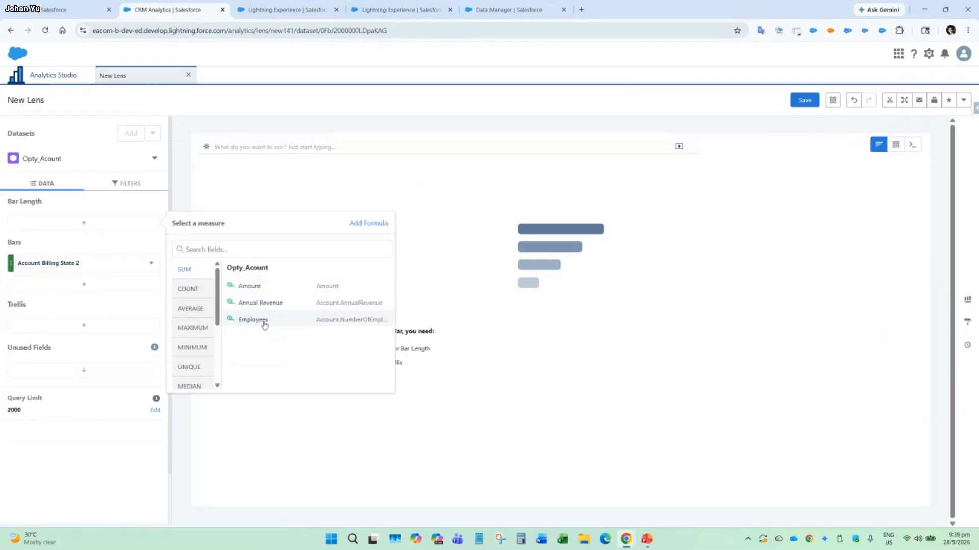
click(187, 288)
click(248, 286)
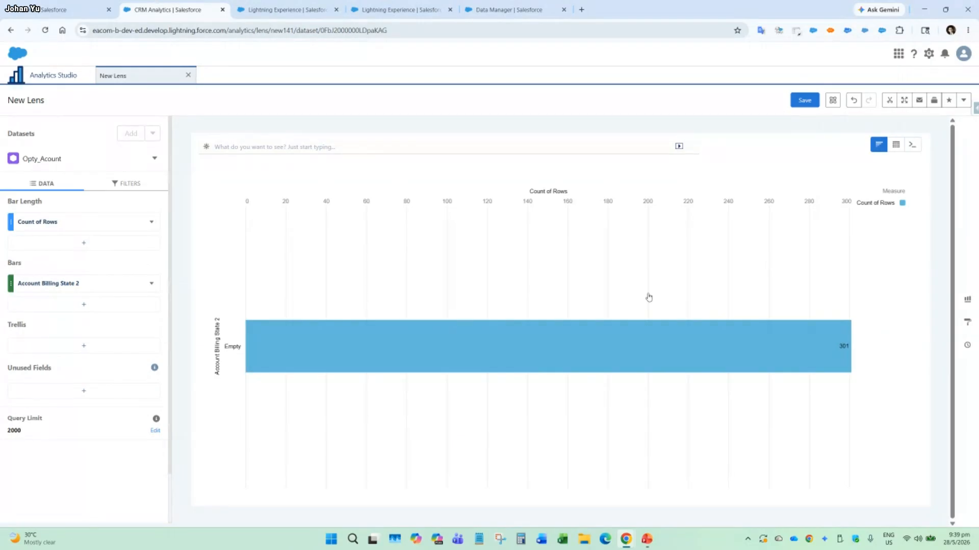
Open the lens's Clip to Designer option, and close the lens without saving its changes.
click(890, 101)
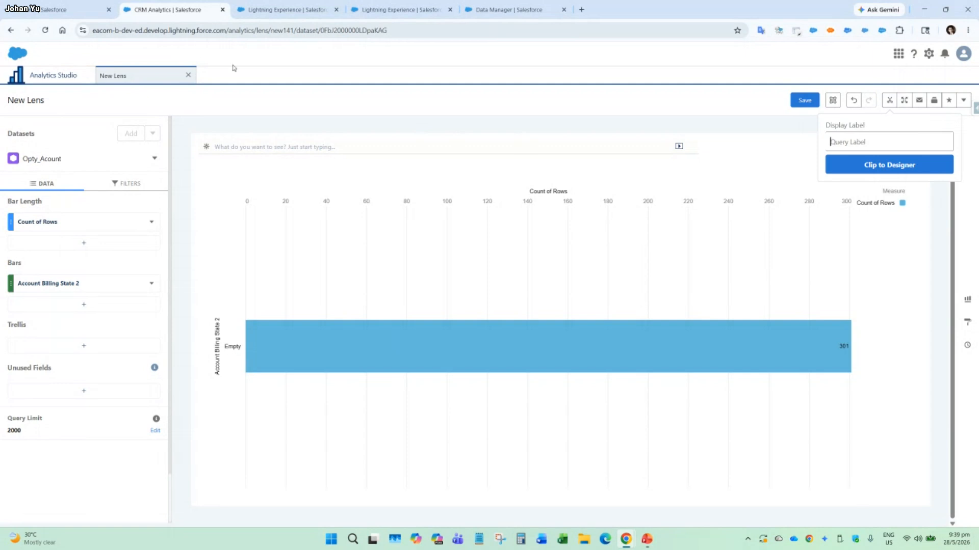
click(188, 75)
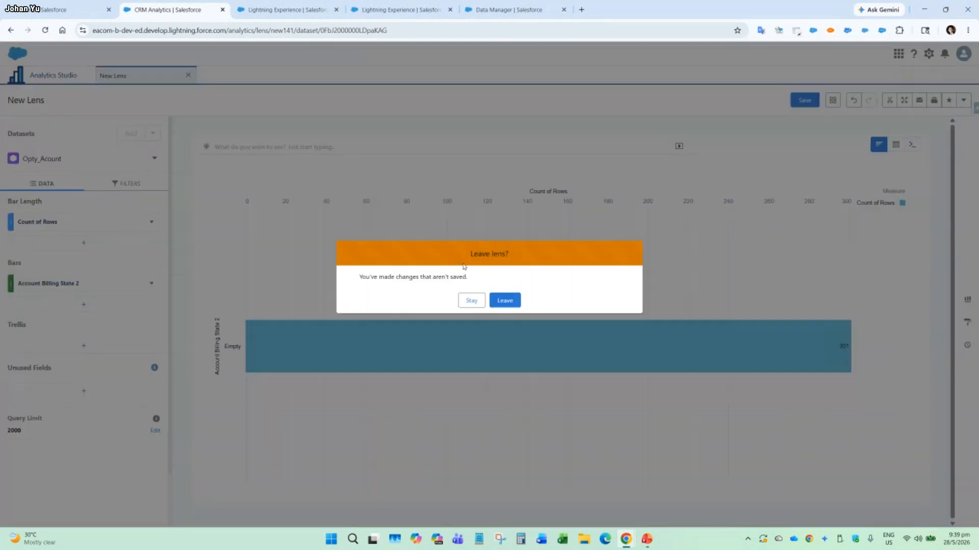
click(505, 302)
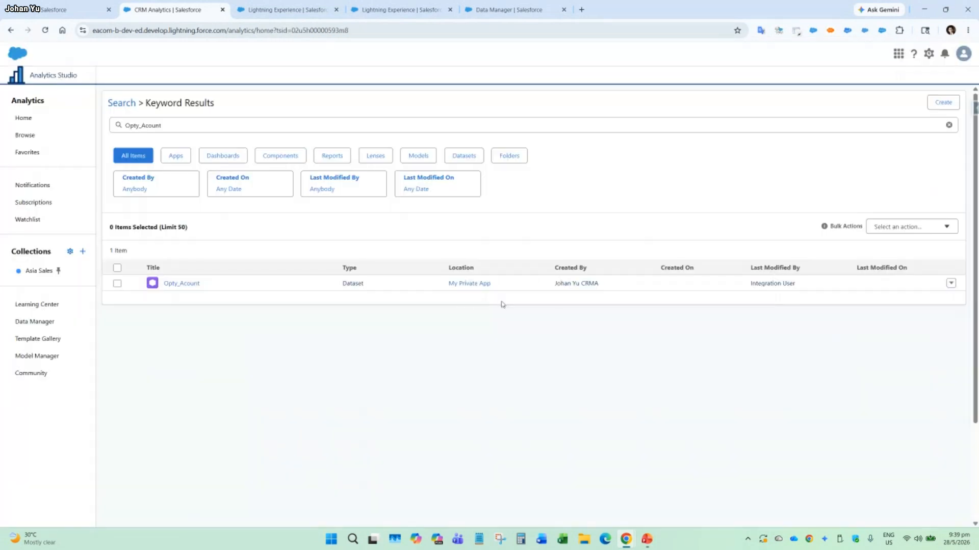
Create a blank CRM Analytics dashboard in Analytics Studio.
click(942, 106)
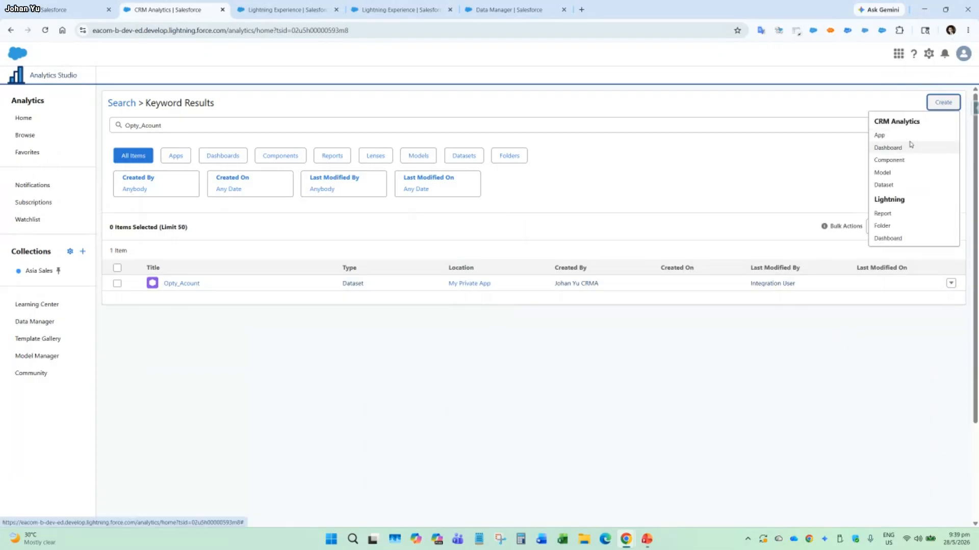
click(909, 147)
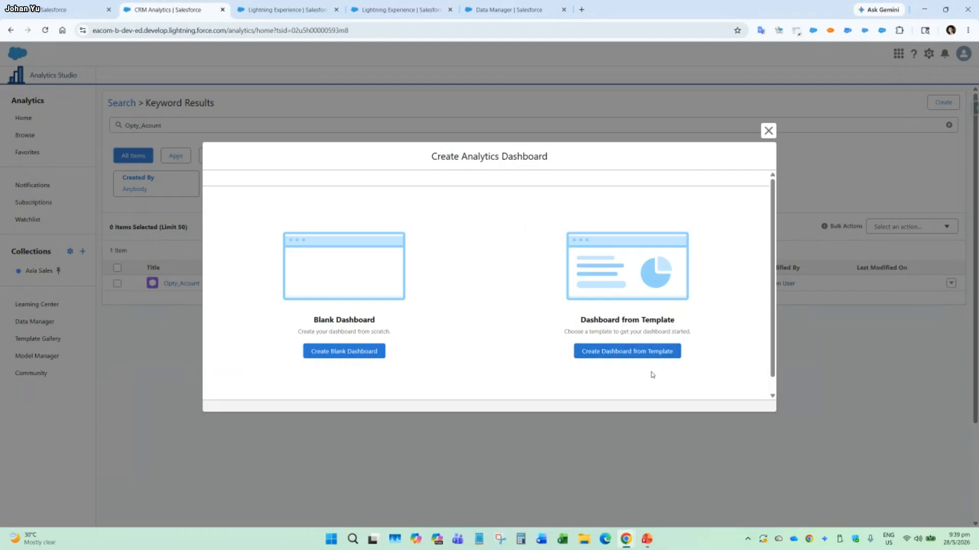
click(340, 346)
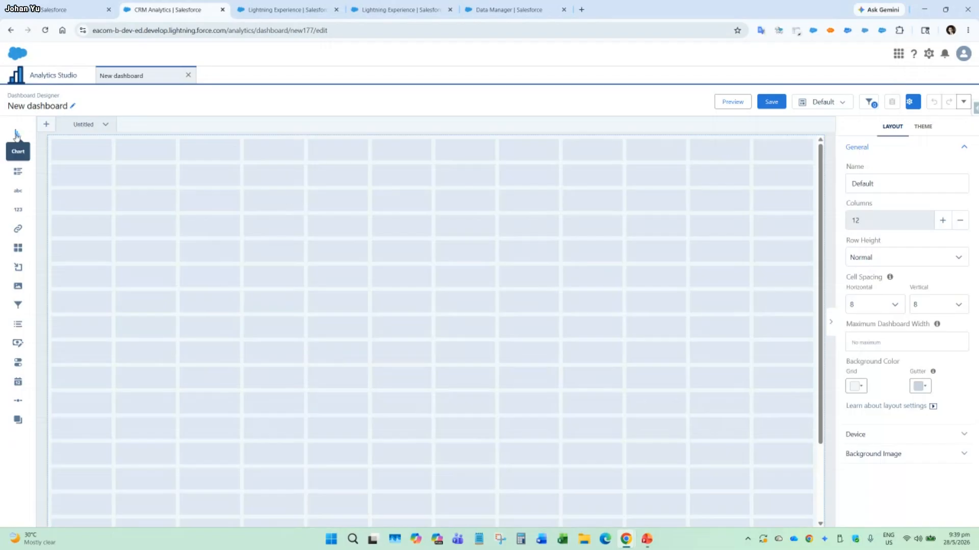
Add a chart widget near the dashboard's upper-left corner, make it taller, and use the Opty_Acount dataset as its source.
drag(17, 137, 84, 189)
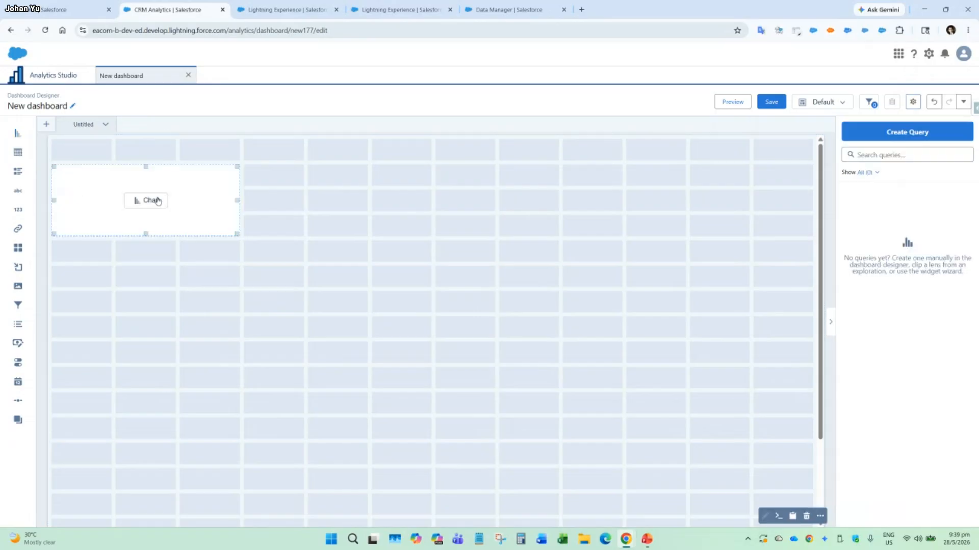
drag(145, 236, 147, 308)
click(143, 238)
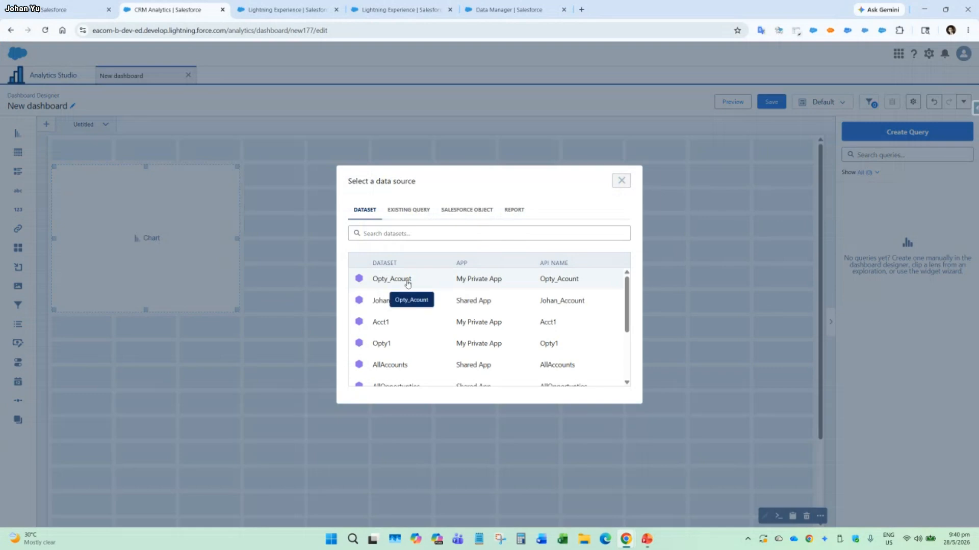
click(407, 282)
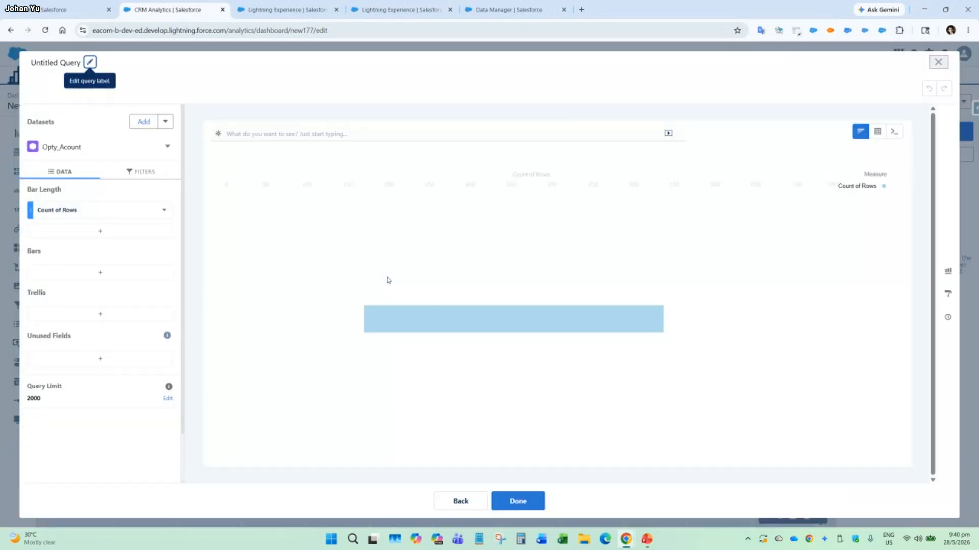
Make the chart a donut segmented by Account Type and finish its query.
click(948, 271)
scroll(840, 363, down, 3)
click(814, 339)
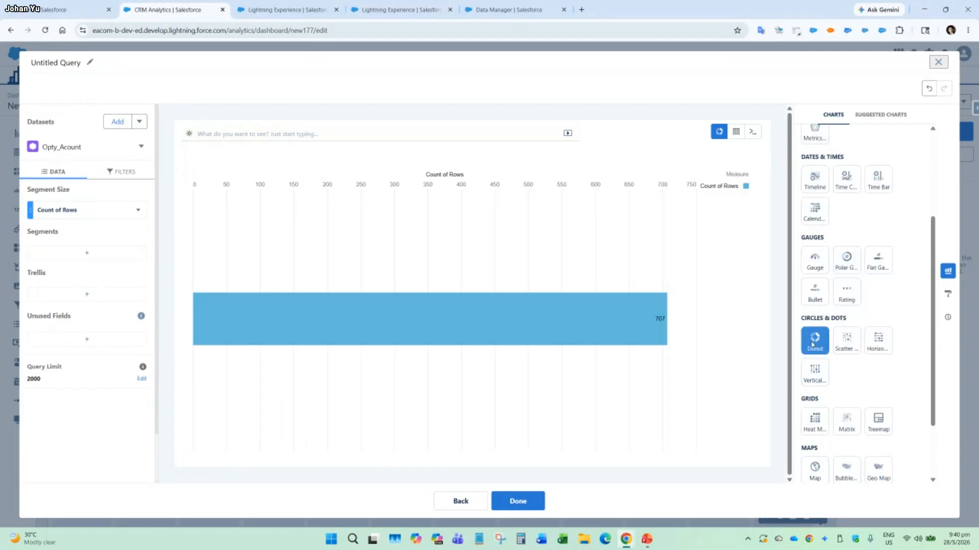
click(86, 255)
scroll(255, 393, down, 3)
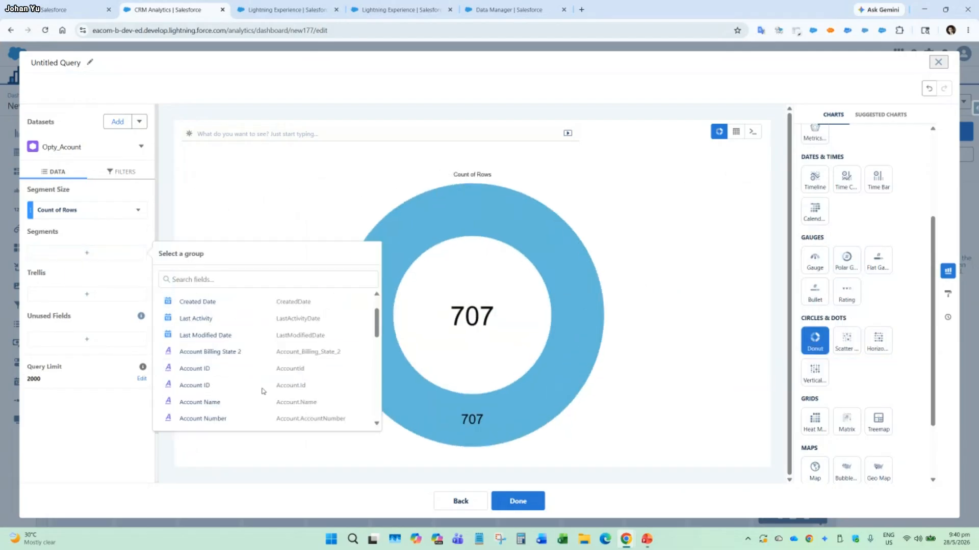
click(225, 357)
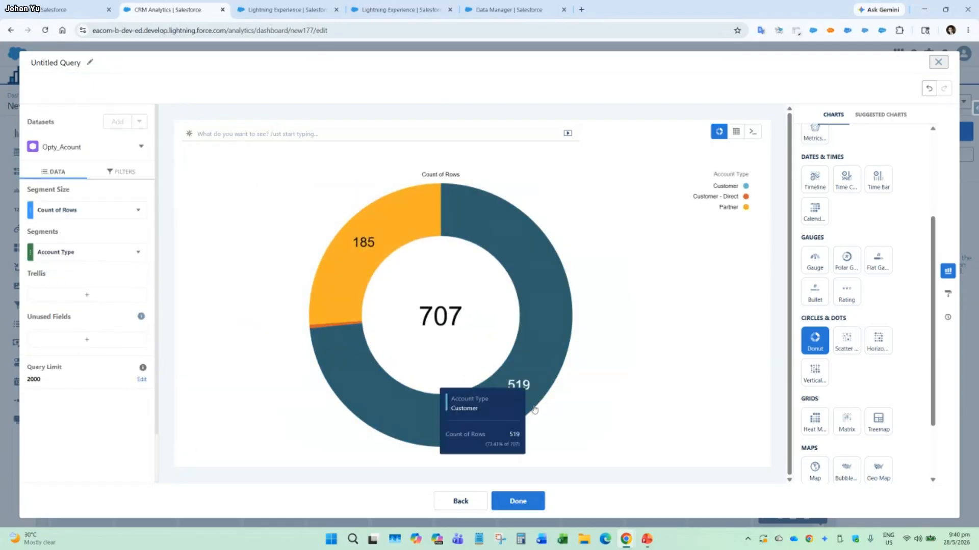
click(509, 504)
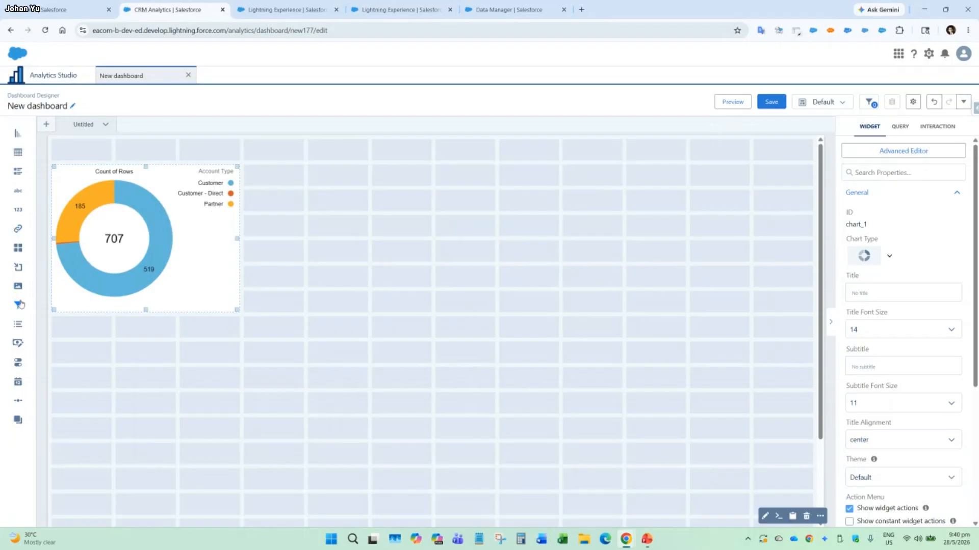
Add a filter widget above the donut chart, using the Stage field of the Opty_Acount dataset.
drag(18, 305, 98, 148)
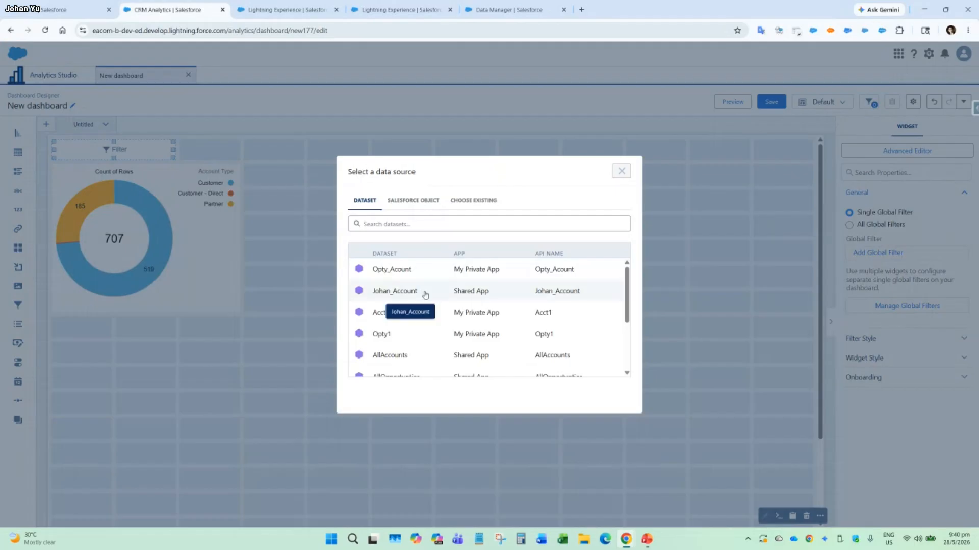
click(387, 269)
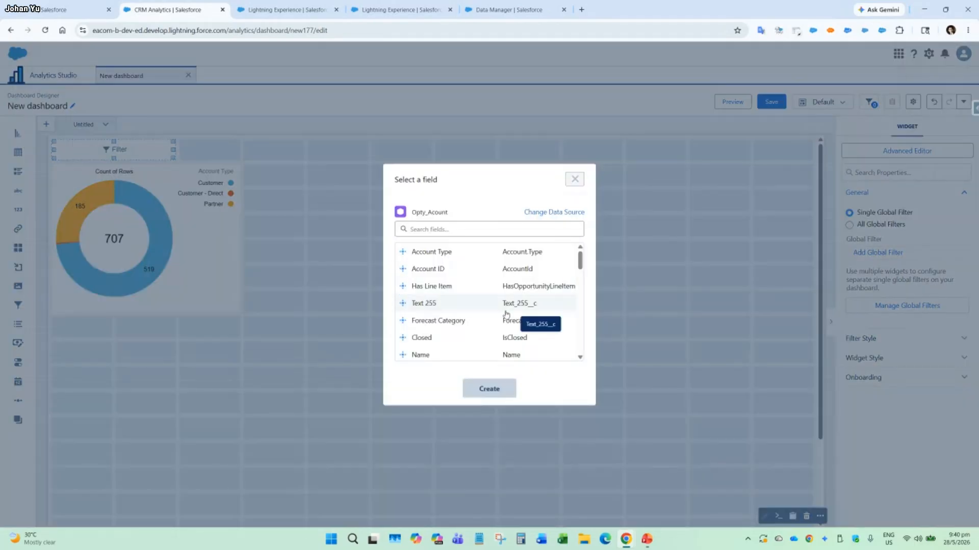
scroll(505, 306, down, 4)
scroll(504, 322, up, 1)
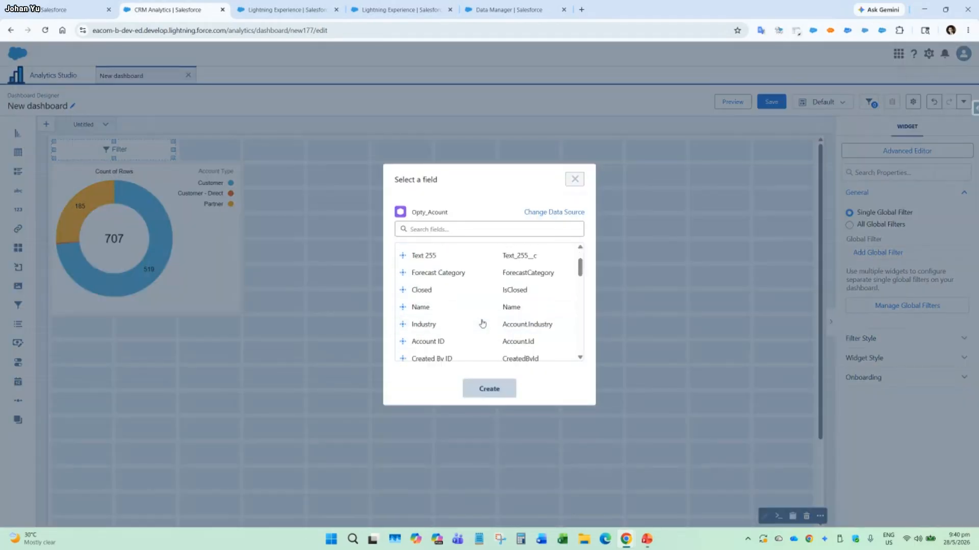
scroll(431, 301, down, 2)
scroll(431, 286, up, 3)
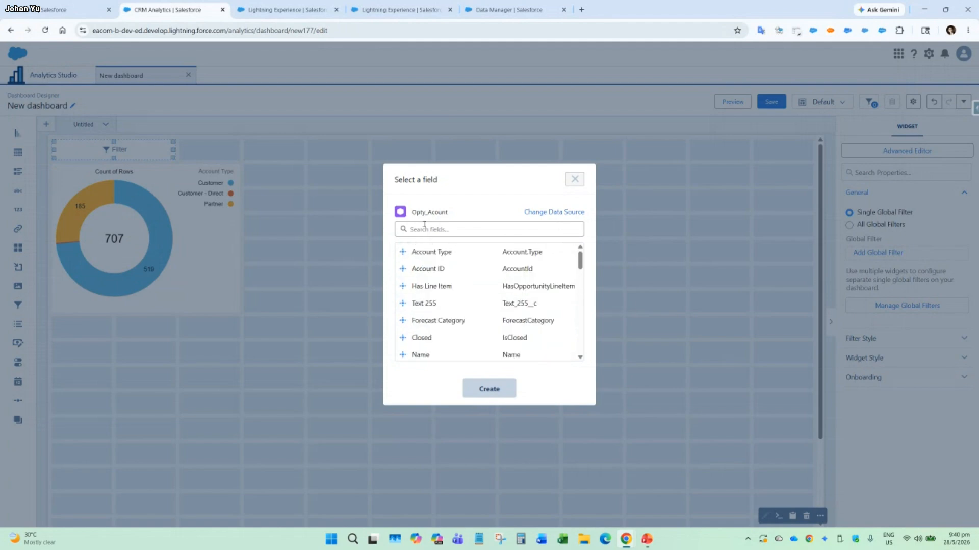
click(428, 229)
text(stage)
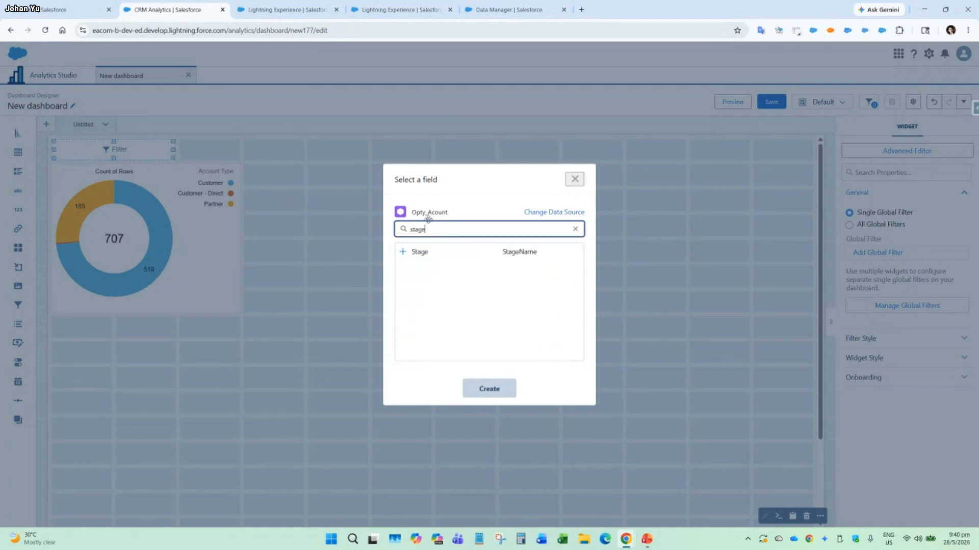
click(430, 253)
click(489, 388)
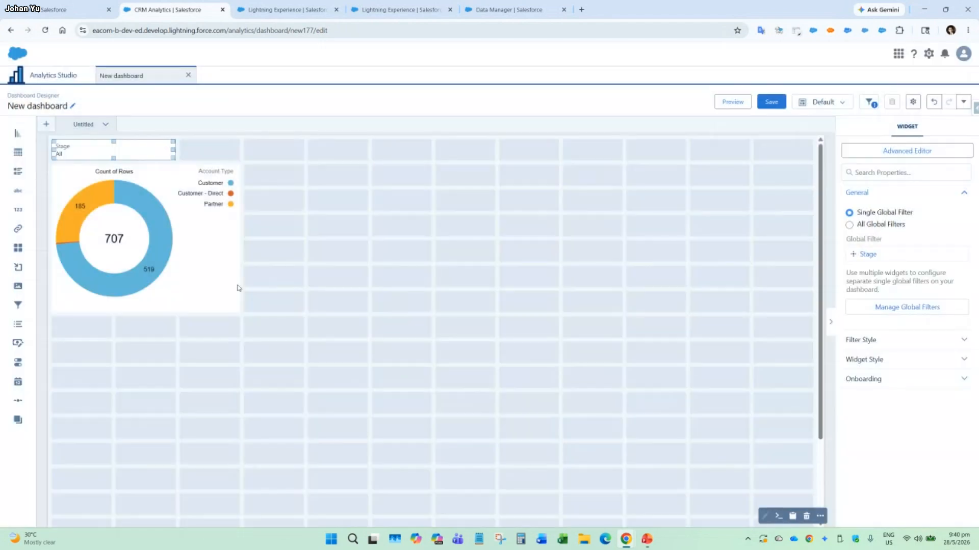
Add a wide table widget below the donut chart, based on the Opty_Acount dataset, and display it as a values table.
drag(18, 158, 60, 367)
drag(234, 417, 788, 487)
click(437, 403)
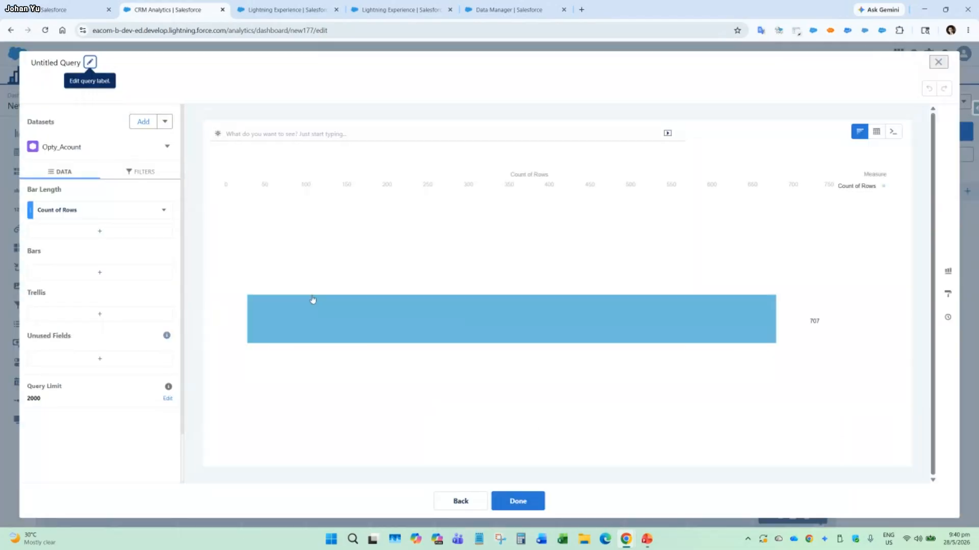
mouse_move(876, 134)
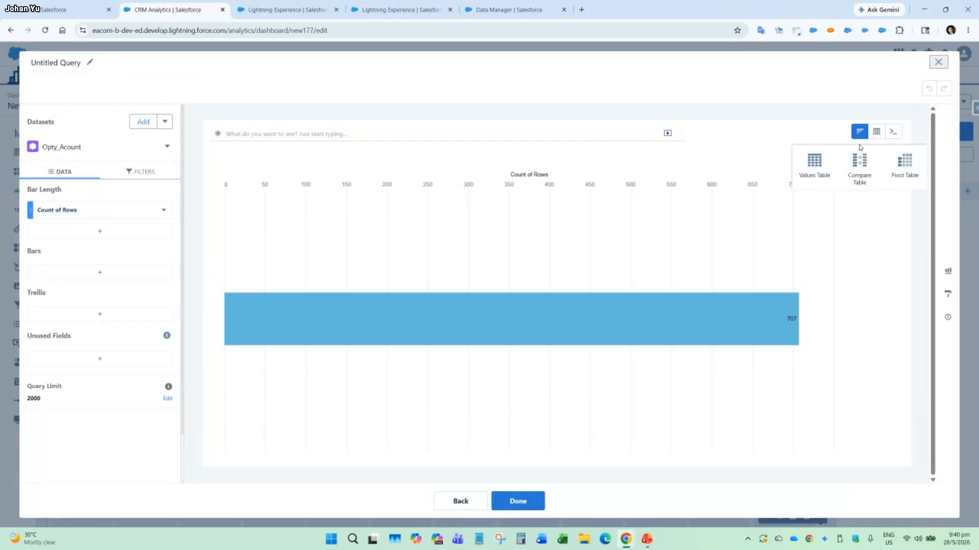
click(814, 162)
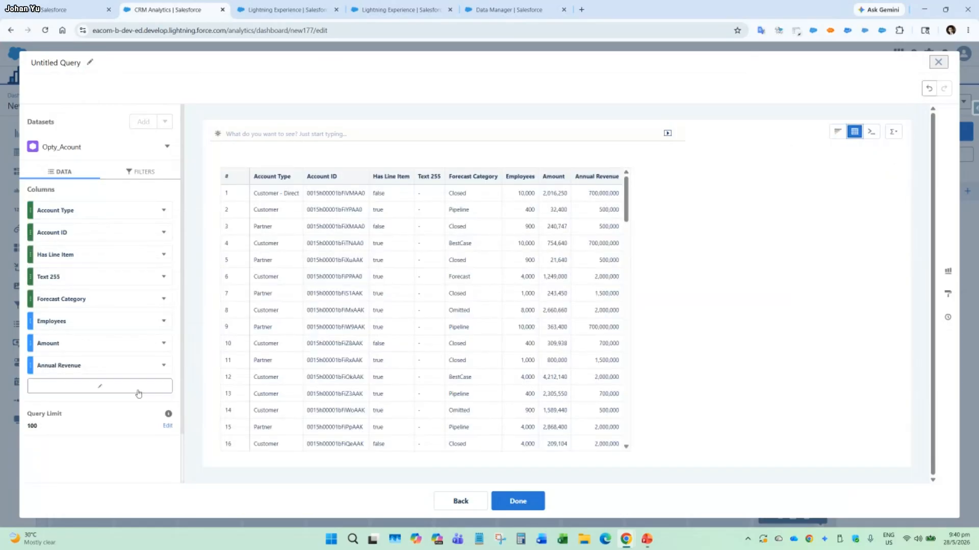
Add the Account.Created Date, Close Date and opportunity Name columns to the values table.
click(100, 386)
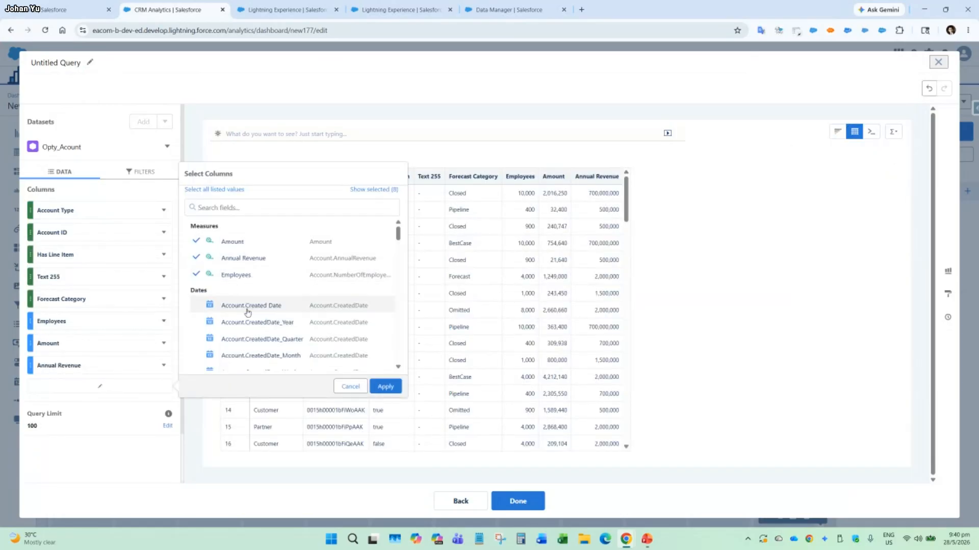
scroll(245, 311, down, 3)
scroll(244, 304, up, 3)
click(295, 306)
scroll(295, 305, down, 5)
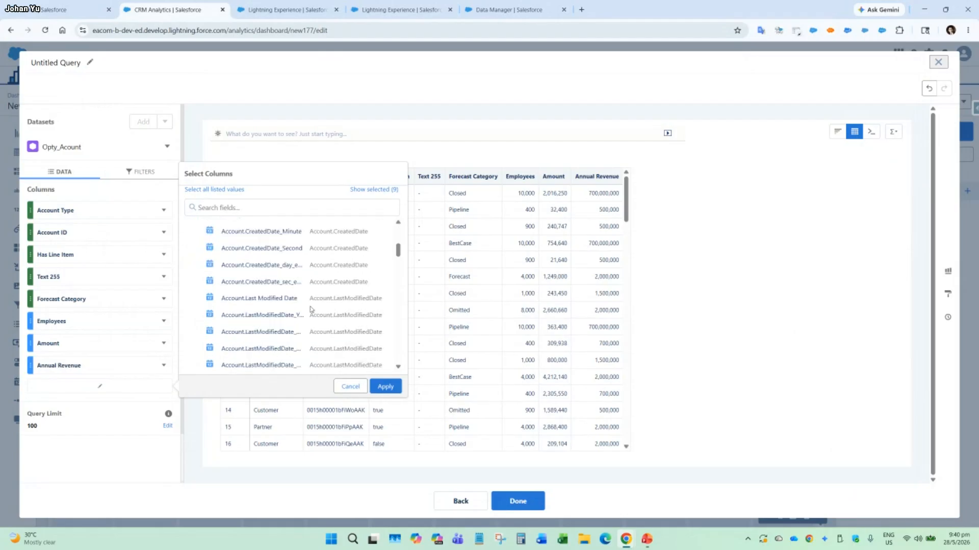
click(295, 305)
scroll(355, 335, down, 1)
scroll(352, 336, down, 10)
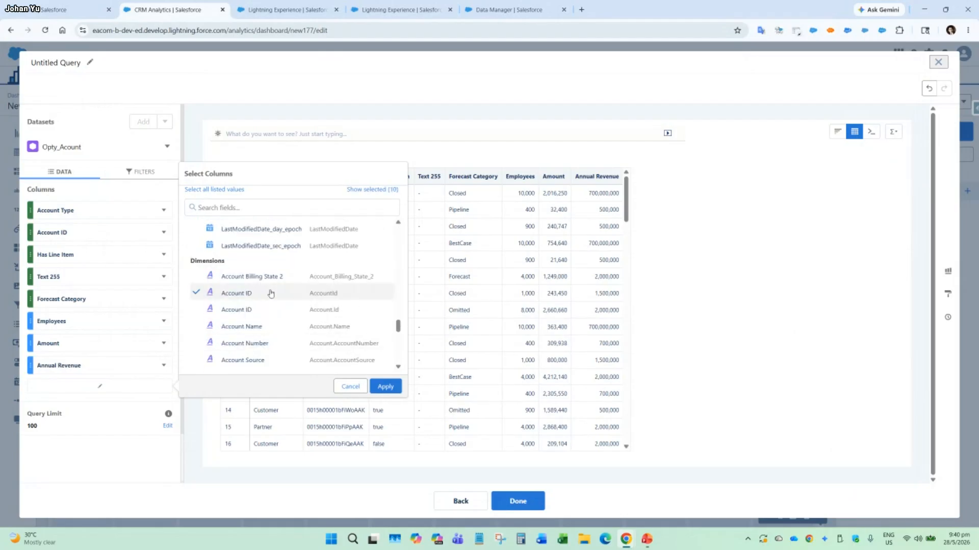
scroll(277, 326, down, 5)
click(277, 328)
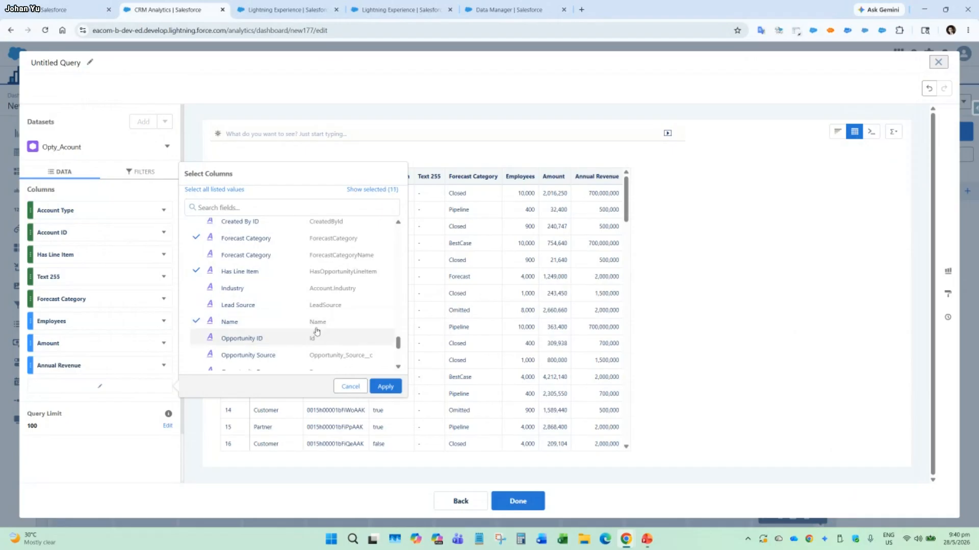
click(389, 388)
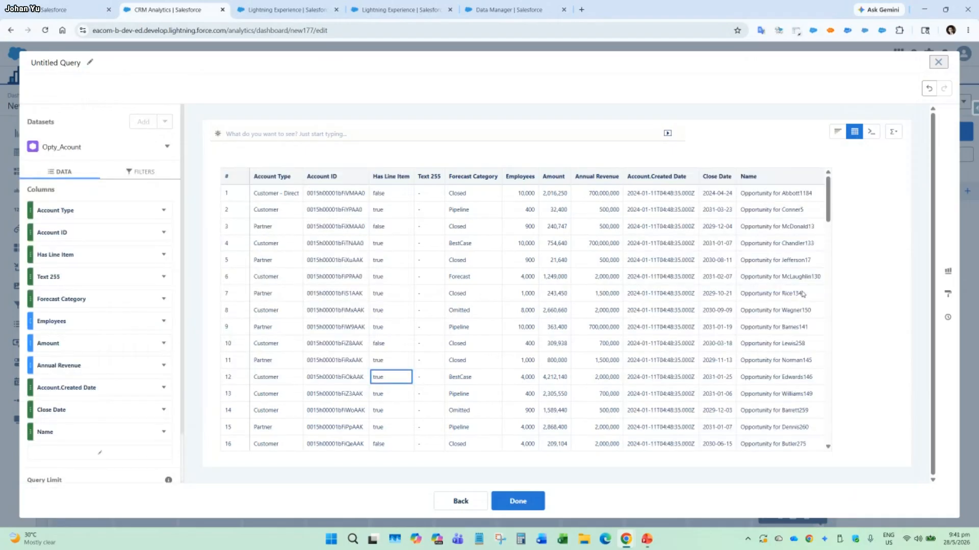
Style the table with the Salesforce theme and alternate row colors, and sort it by Account.Created Date before finishing its query.
click(947, 296)
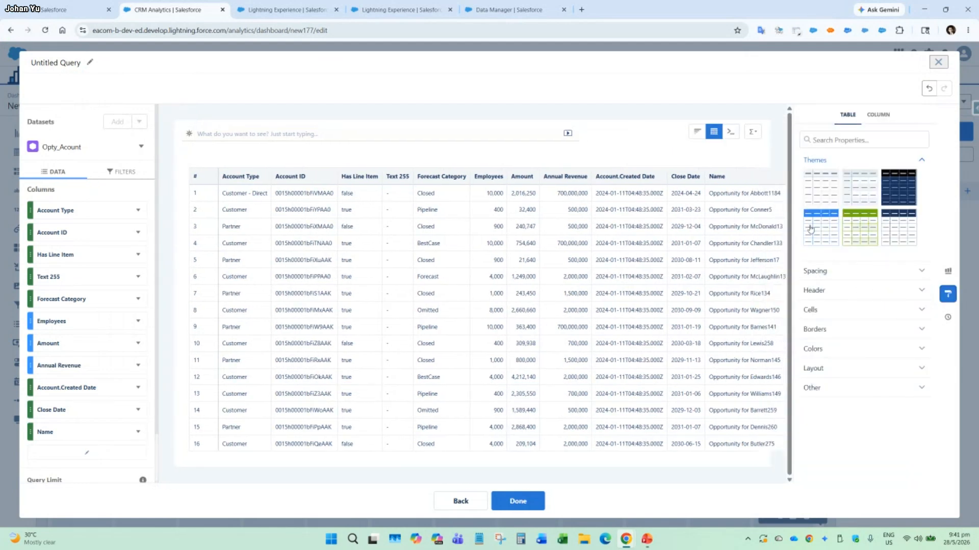
click(818, 233)
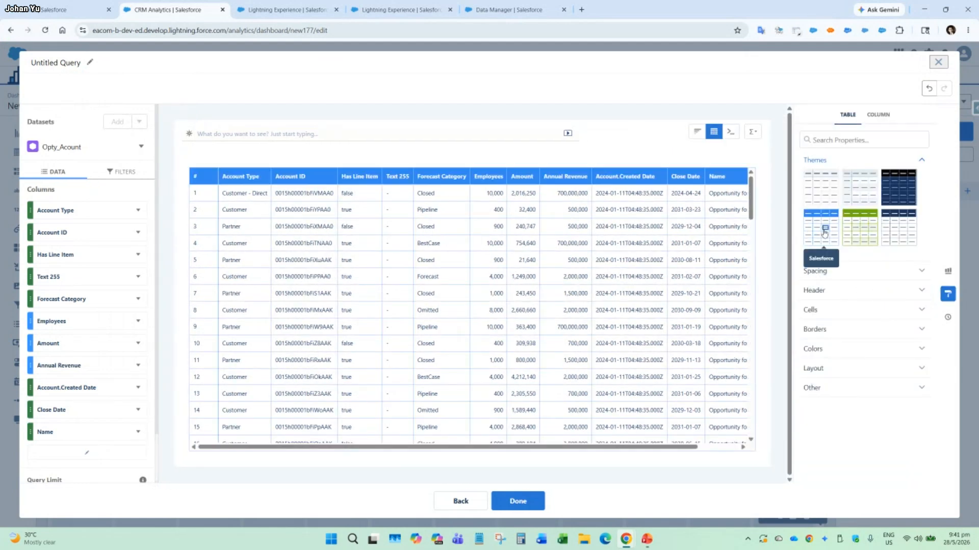
click(841, 349)
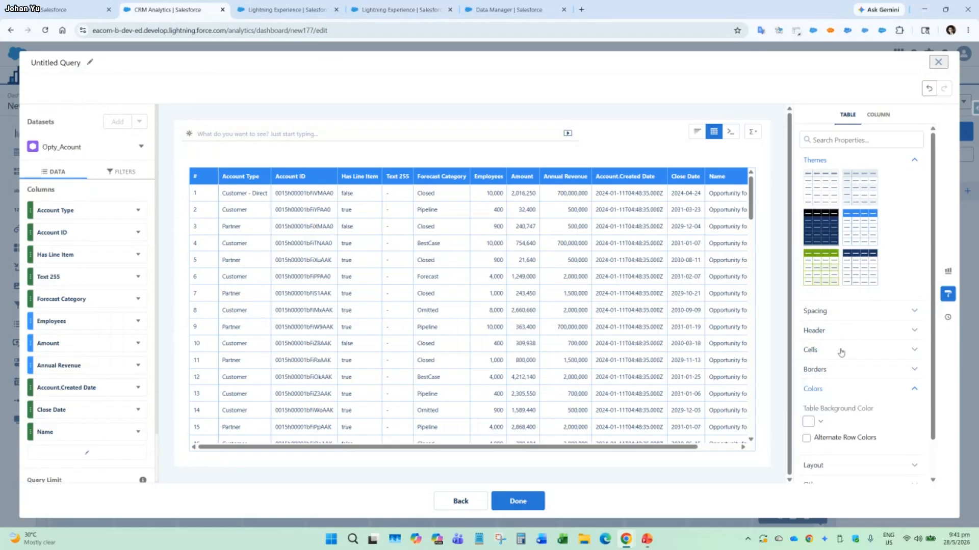
click(807, 439)
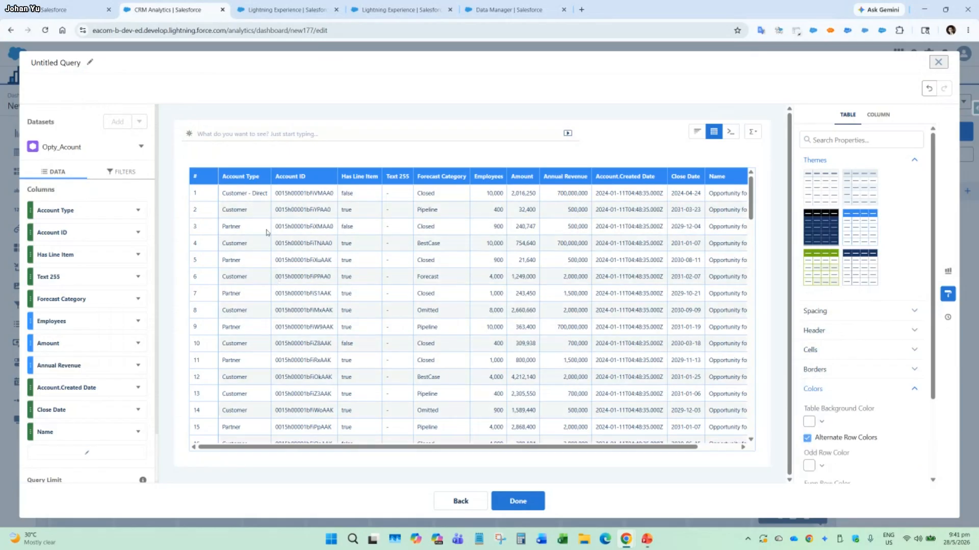
click(629, 177)
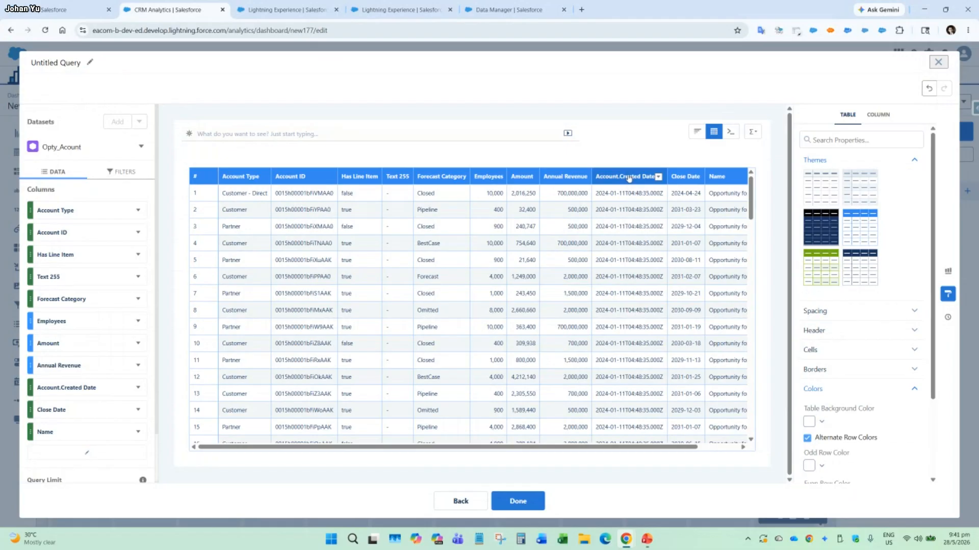
click(517, 501)
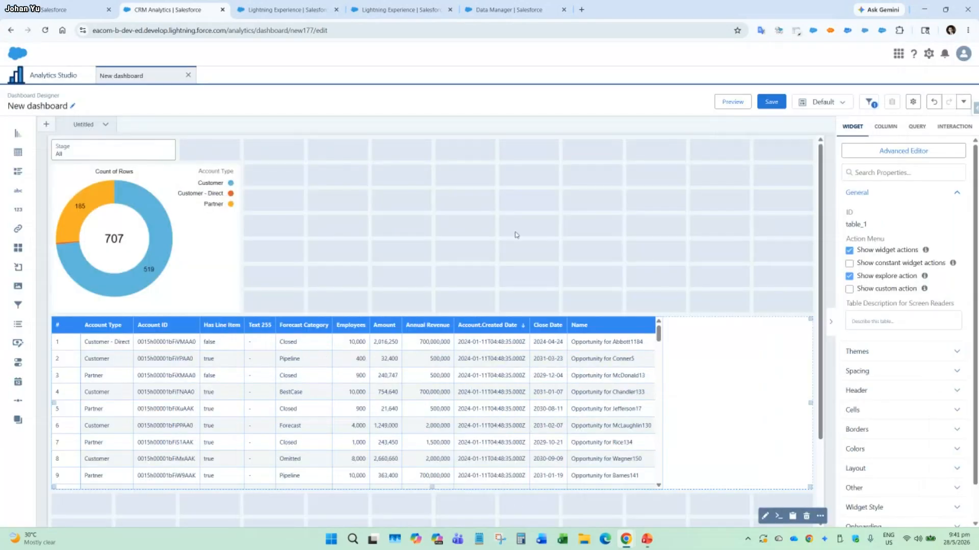
Preview the dashboard and save it as Meetup in My Private App.
click(733, 102)
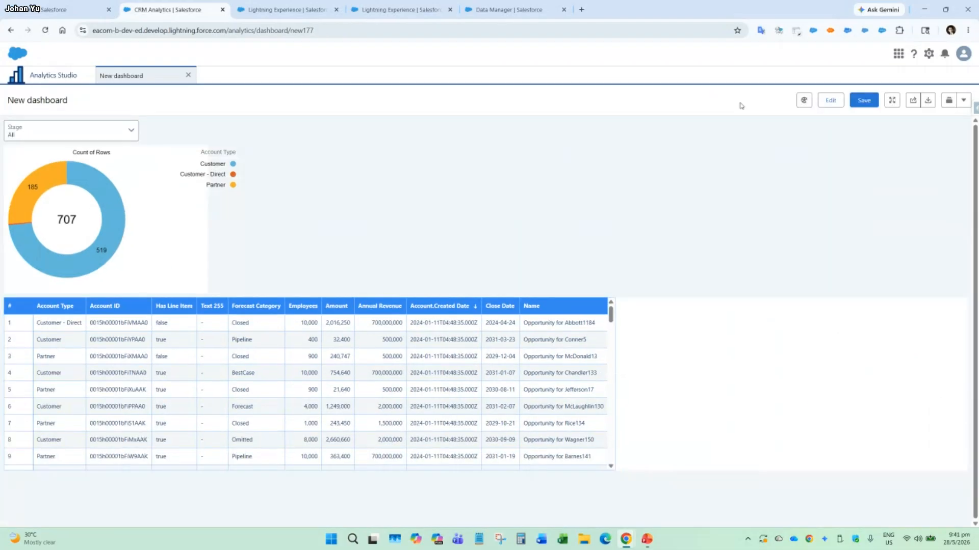
click(849, 101)
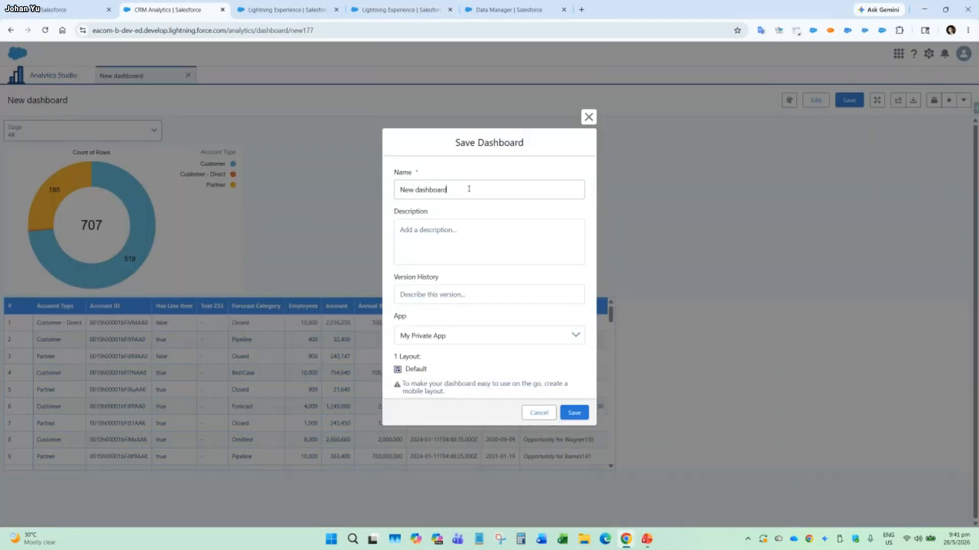
key(ctrl+a)
text(Sal)
key(BackSpace)
key(BackSpace)
key(BackSpace)
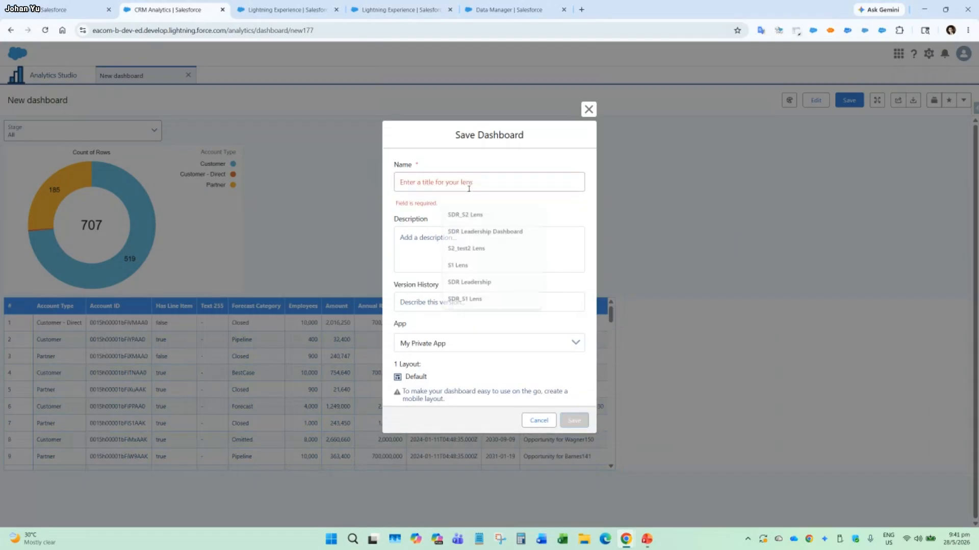
text(Meetup)
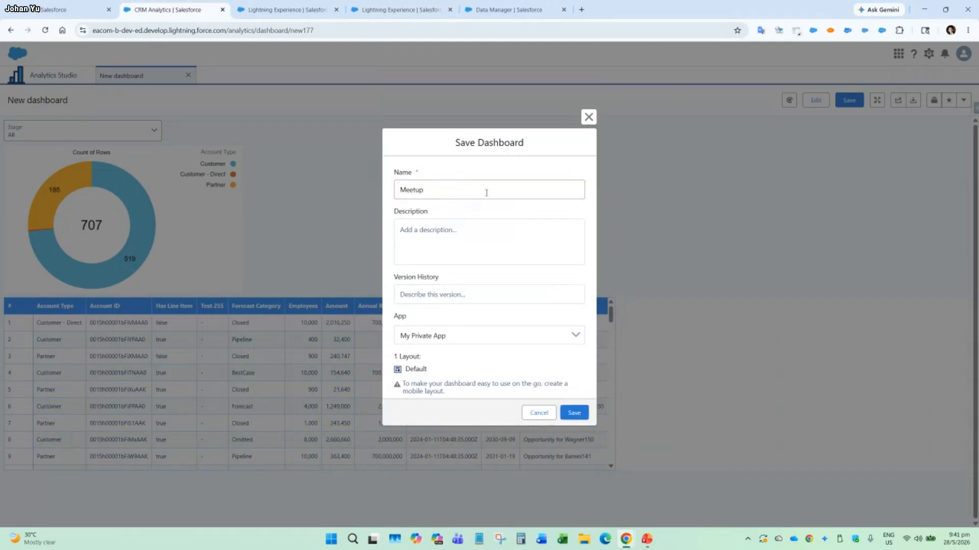
click(587, 416)
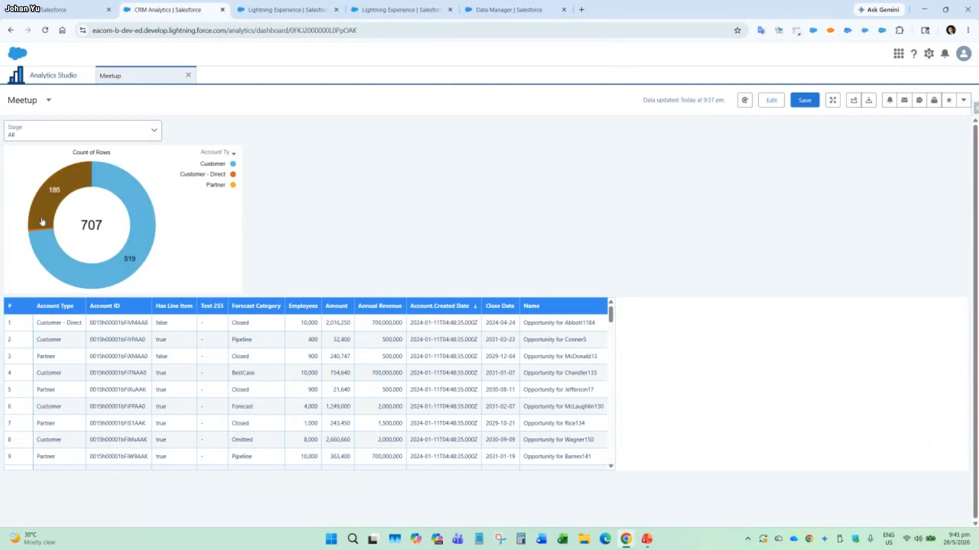
Check the table's response to selecting the donut's Customer - Direct slice, and reset the dashboard selections.
mouse_move(51, 216)
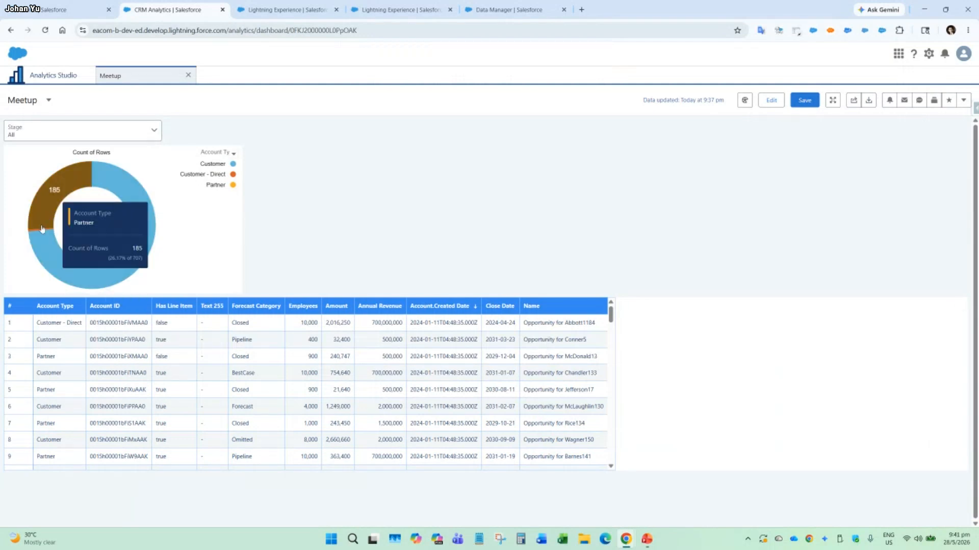
mouse_move(43, 233)
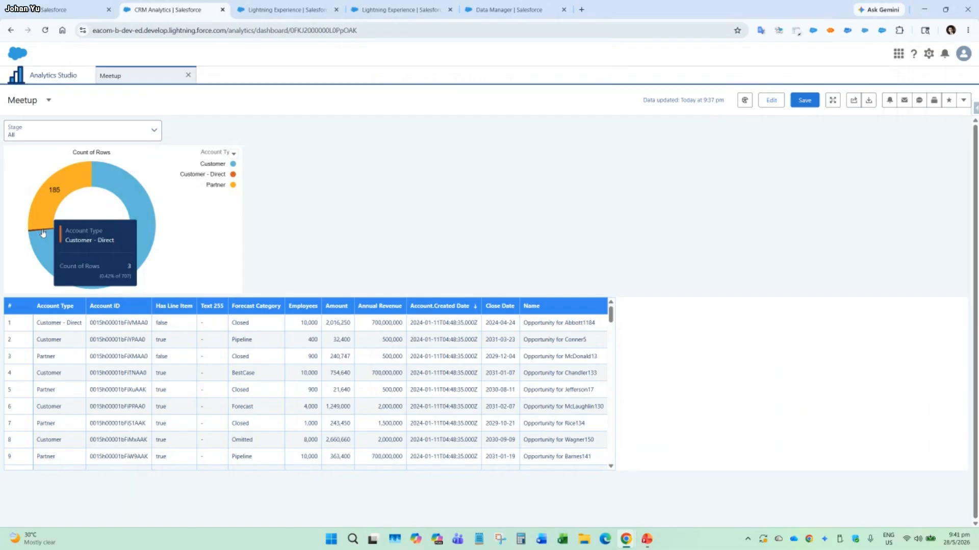
click(43, 233)
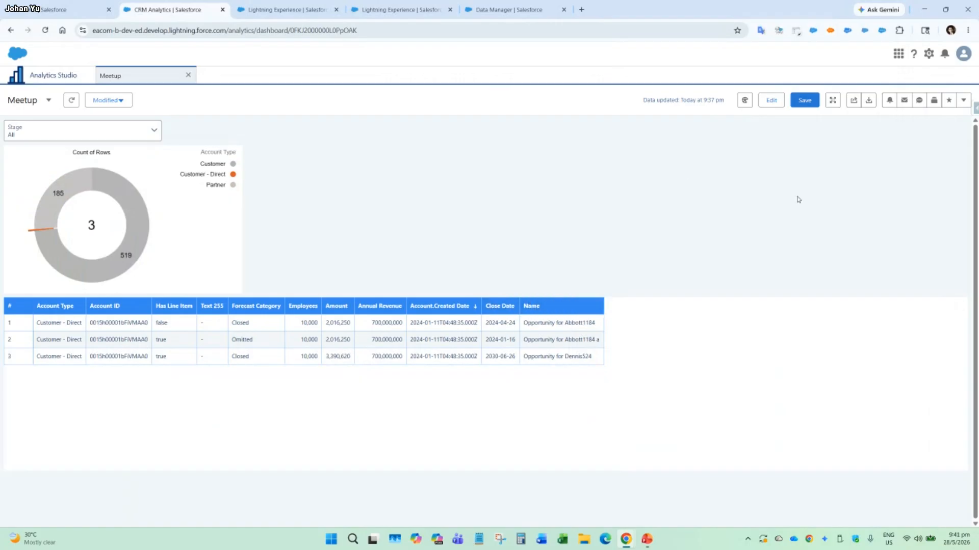
click(72, 101)
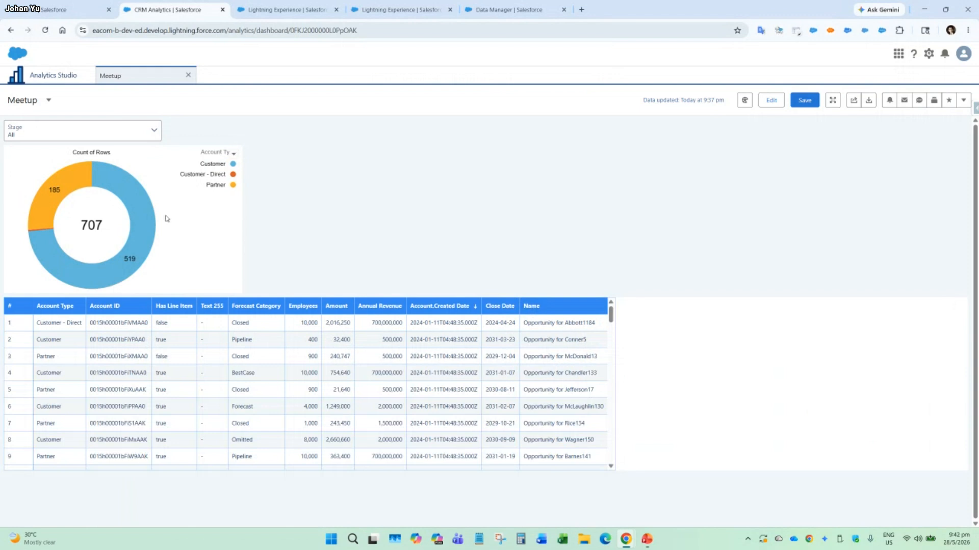
Test the Stage filter on the dashboard with the value Closed Won.
click(101, 137)
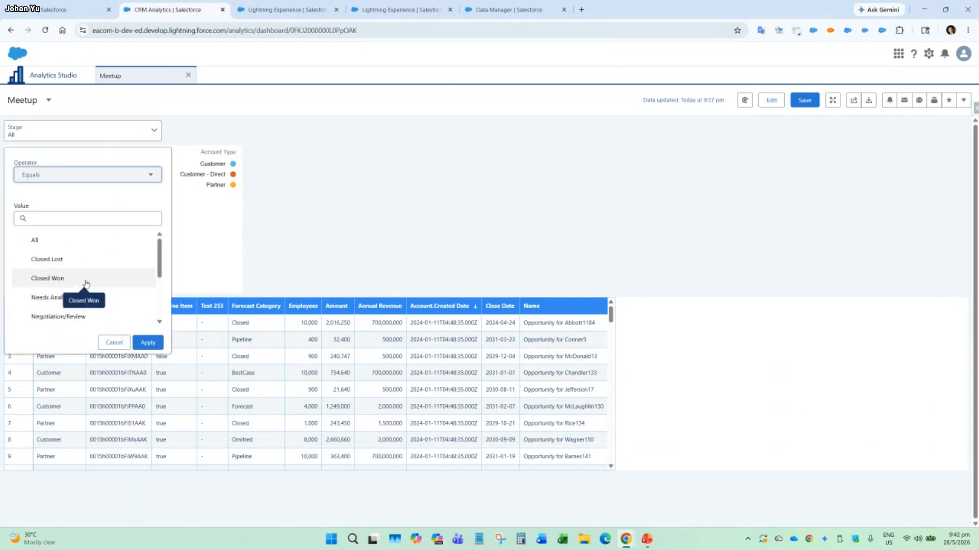
click(51, 279)
click(147, 342)
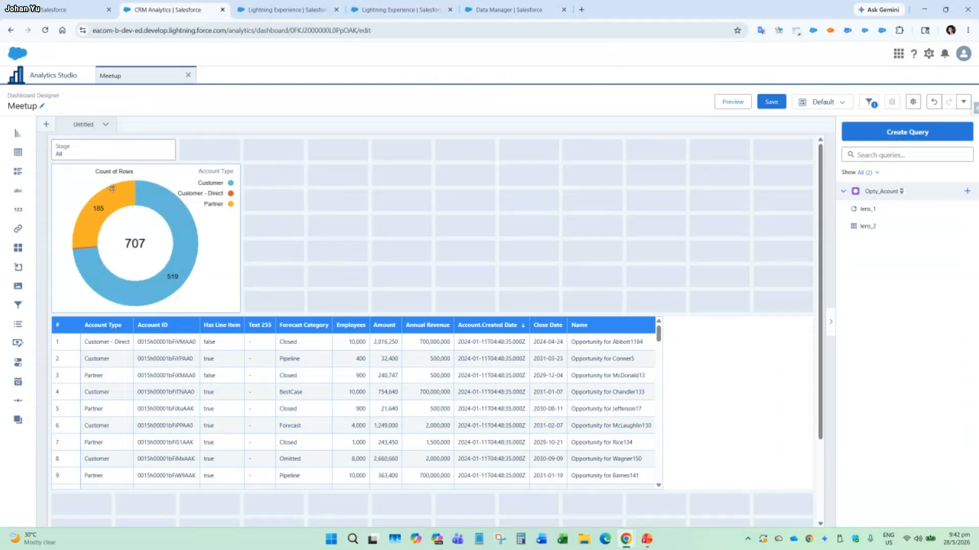
In the dashboard designer, add a Close Date date filter beside the Stage filter, and open the dashboard's initial filter selections.
drag(18, 382, 204, 156)
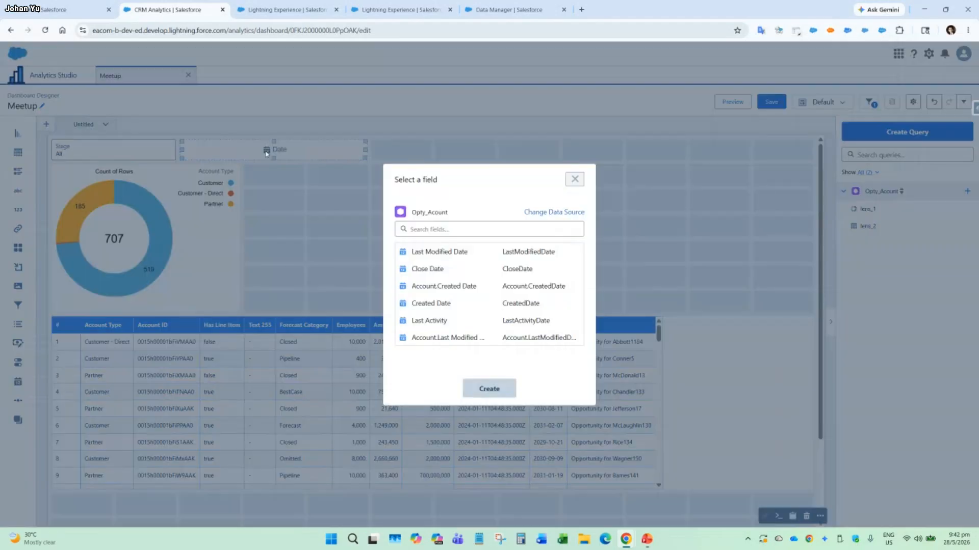
click(431, 269)
click(497, 396)
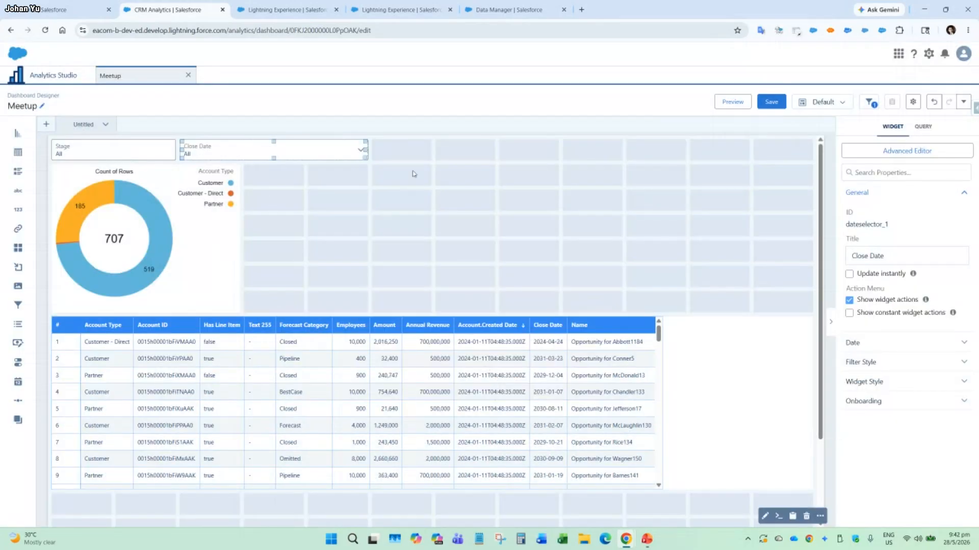
click(963, 102)
click(960, 155)
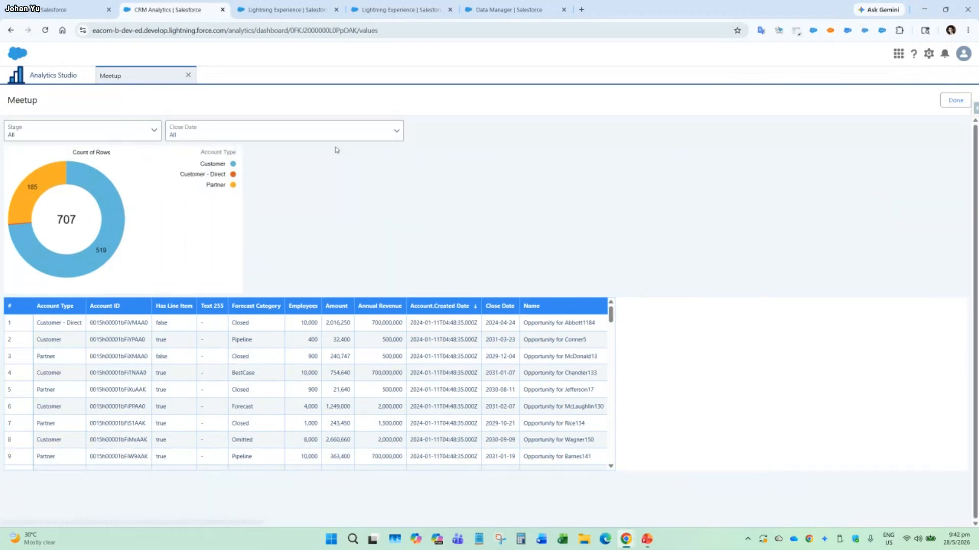
Apply a custom relative month range to the Close Date filter, trying -1 as a month offset.
click(353, 133)
click(265, 180)
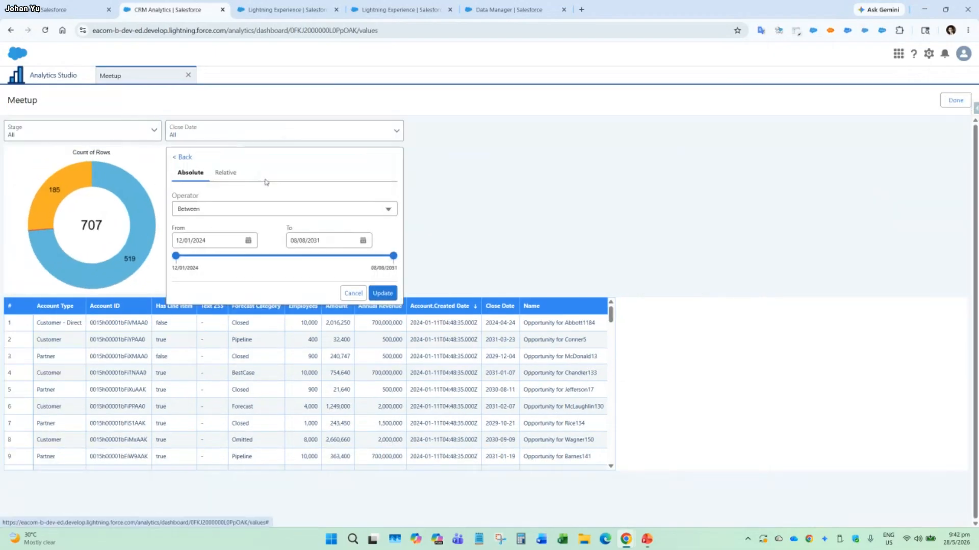
click(230, 175)
click(289, 200)
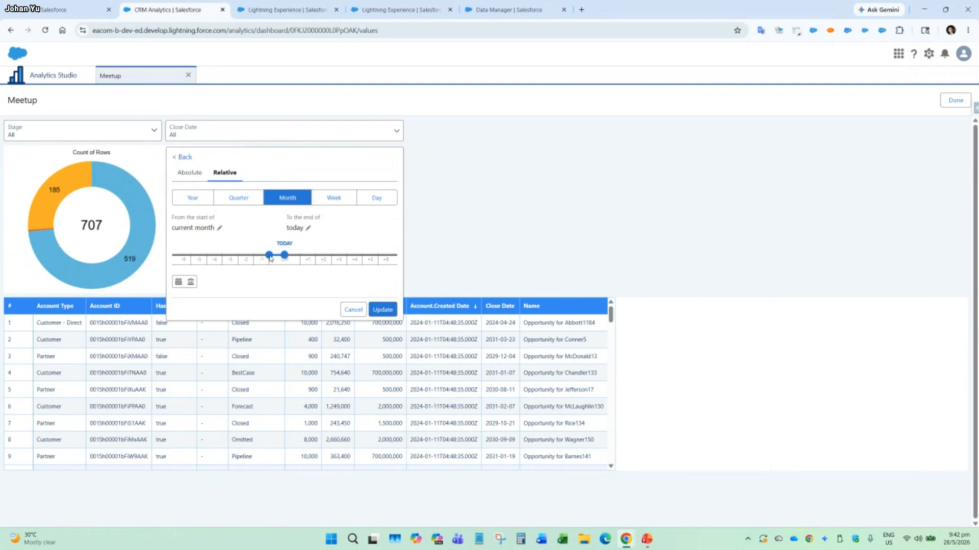
click(226, 229)
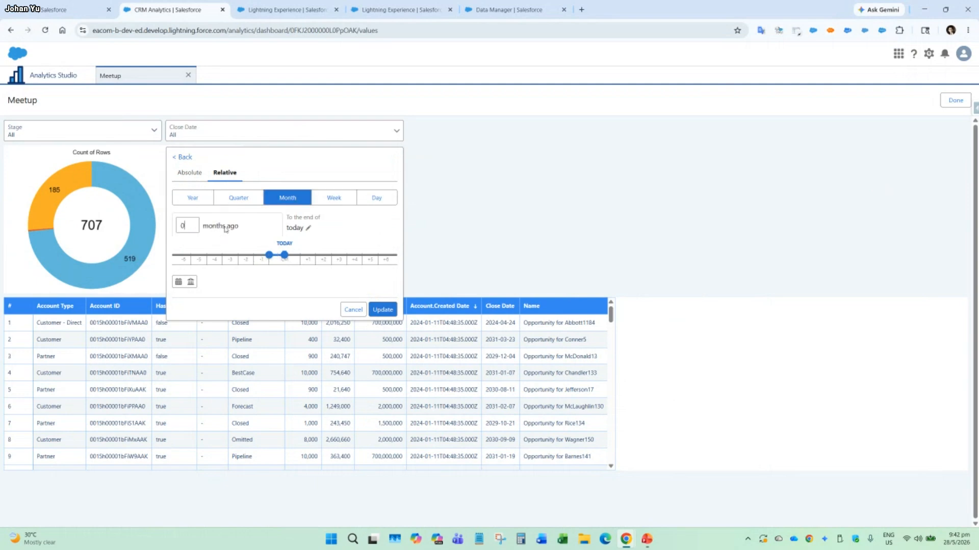
key(BackSpace)
text(-1)
click(309, 228)
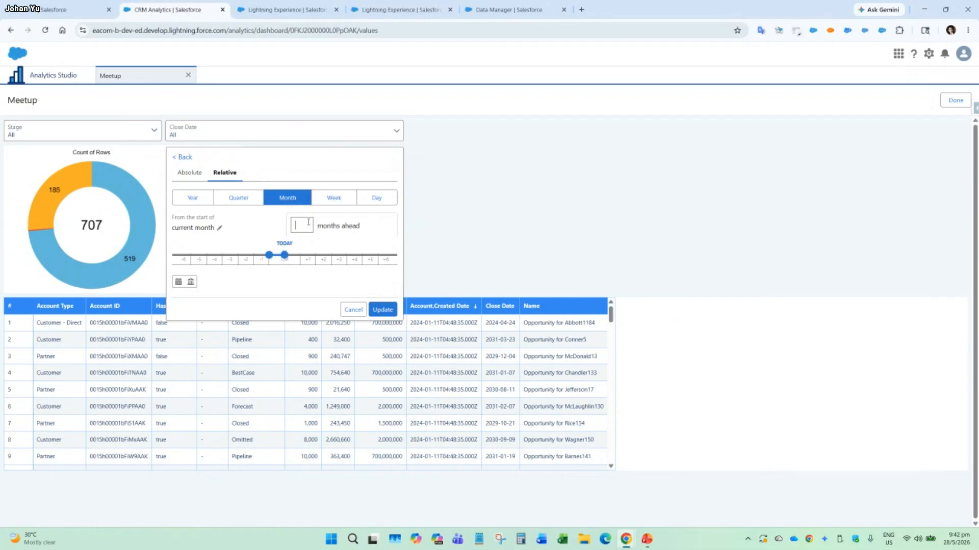
click(390, 249)
click(388, 310)
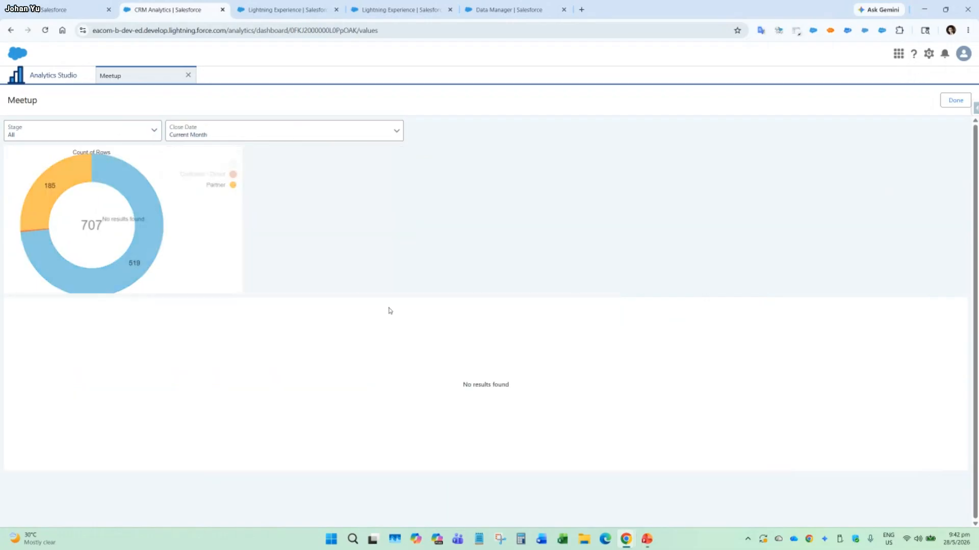
Set the Close Date filter to Previous Fiscal Year.
click(214, 136)
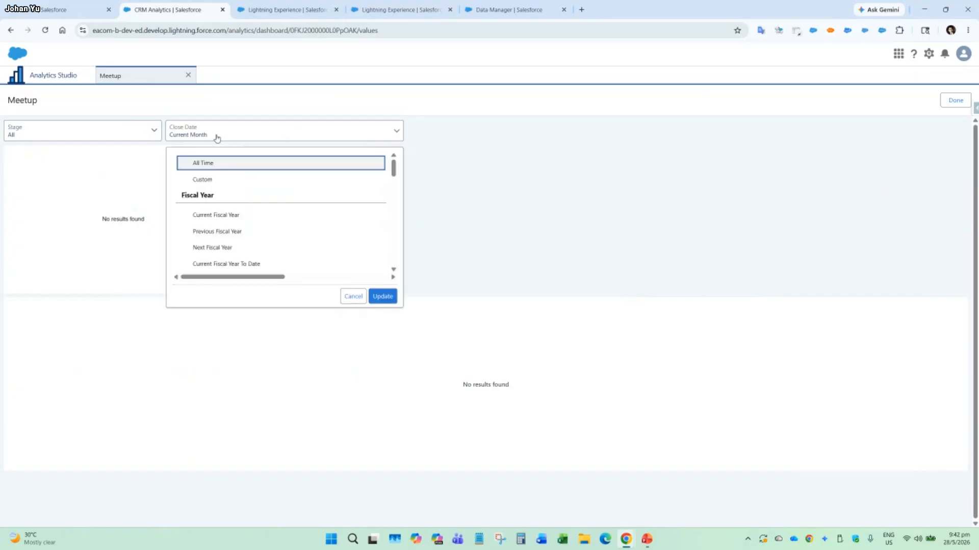
click(250, 232)
click(382, 296)
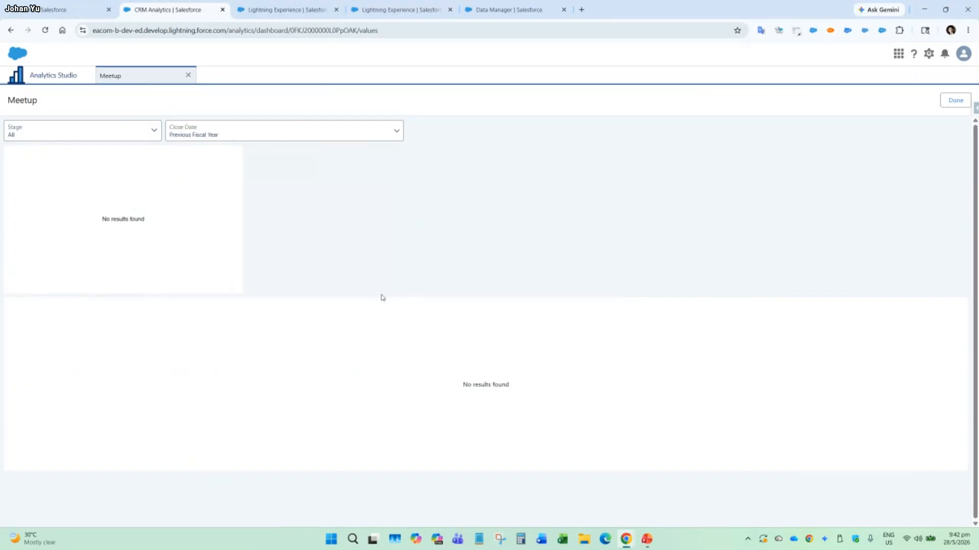
Look through the fiscal and calendar date ranges offered by the Close Date filter, leaving its selection as it is.
click(287, 139)
scroll(298, 221, down, 2)
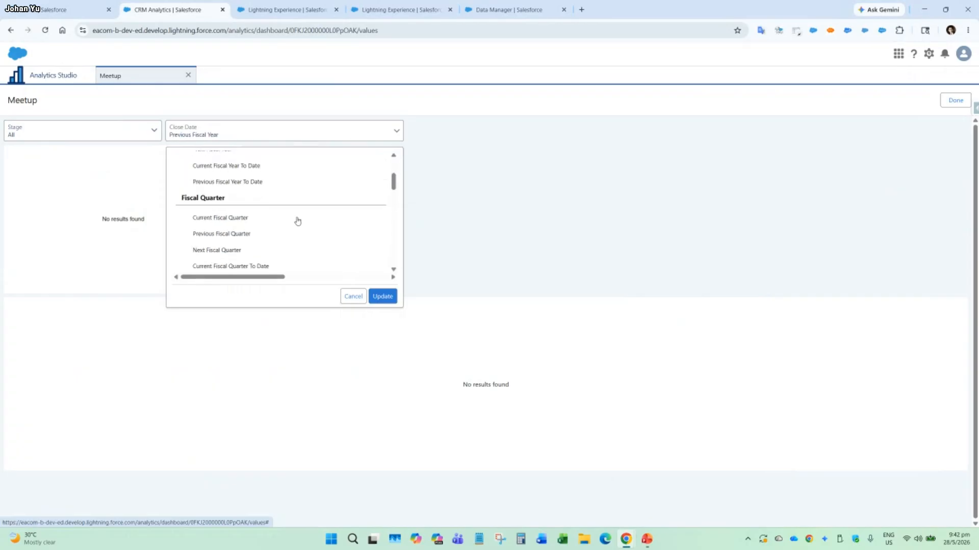
scroll(298, 221, down, 1)
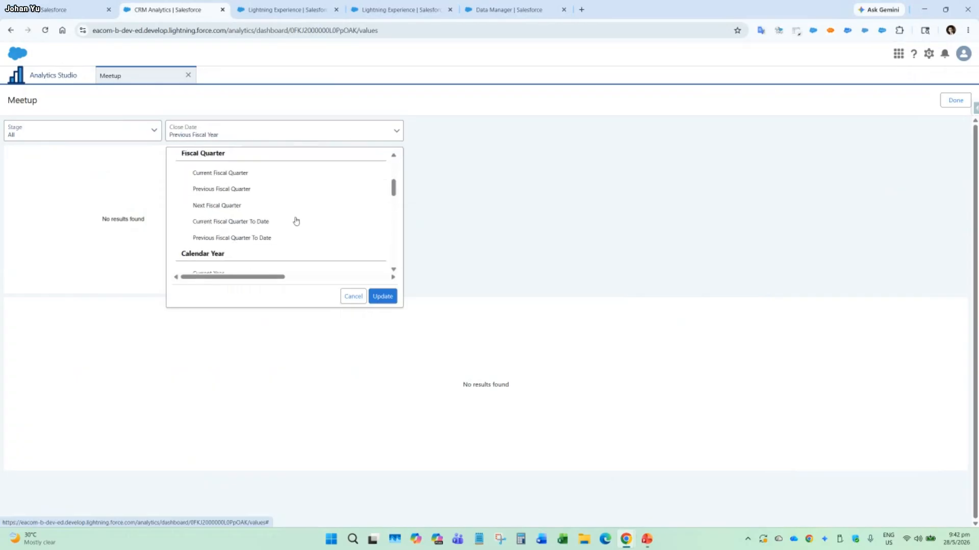
click(343, 293)
click(311, 133)
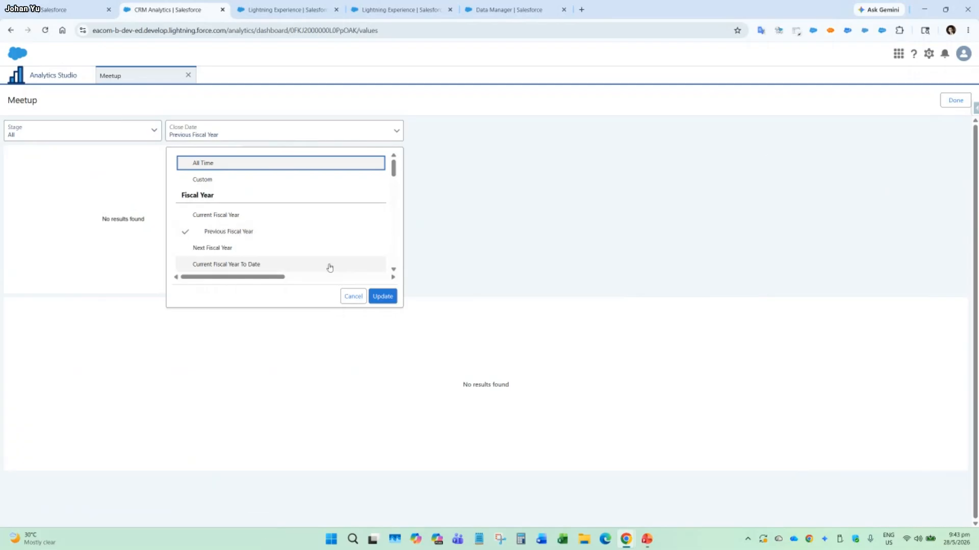
click(357, 297)
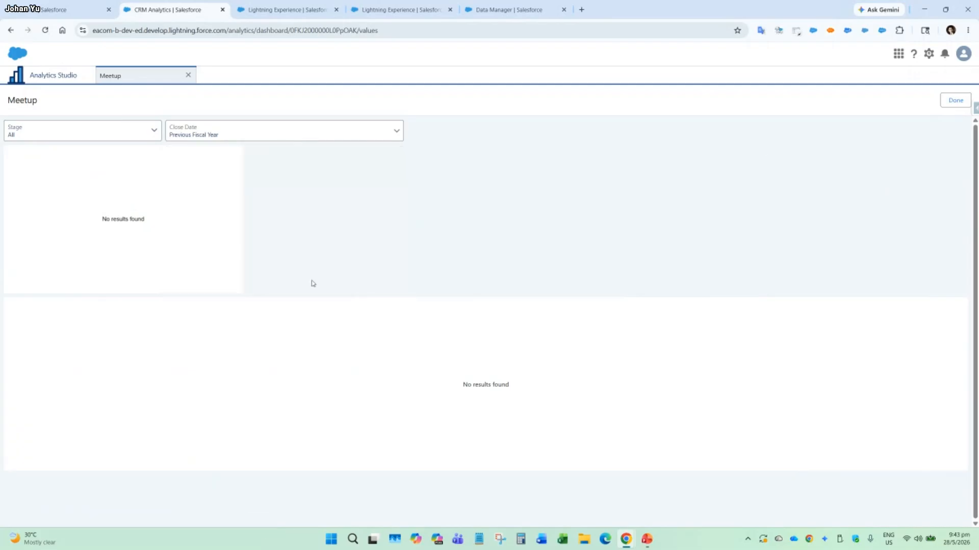
Set the initial value of the Close Date filter to All Time and preview the Meetup dashboard.
click(955, 101)
click(962, 102)
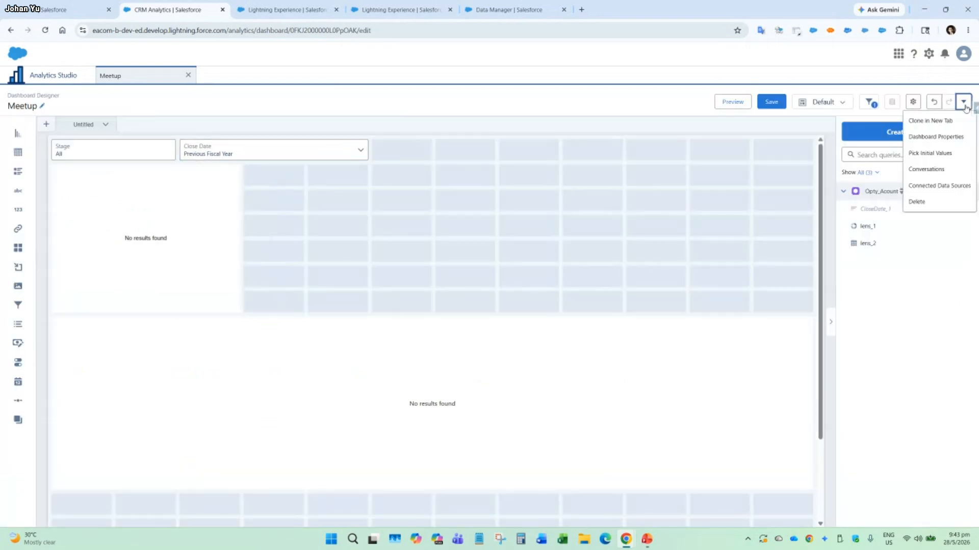
click(929, 153)
click(255, 126)
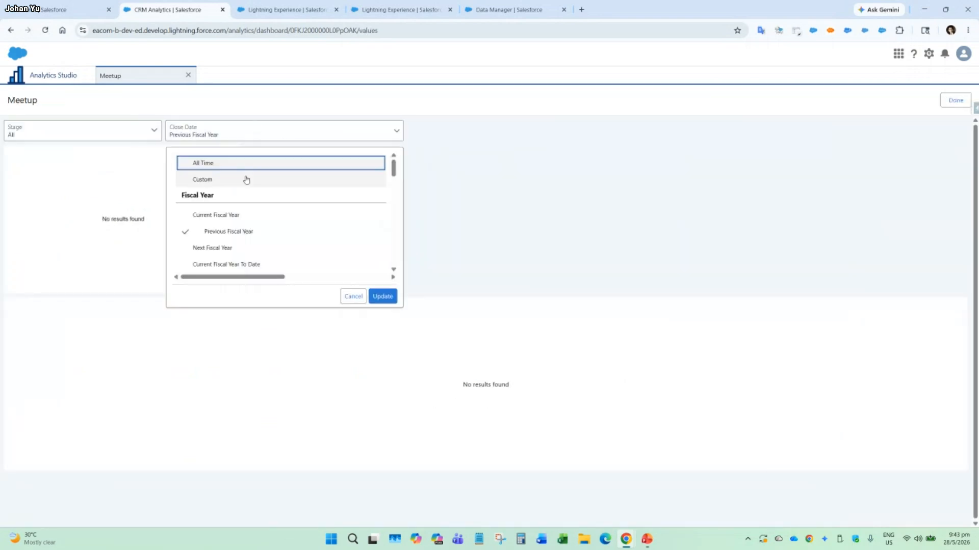
click(255, 168)
click(382, 297)
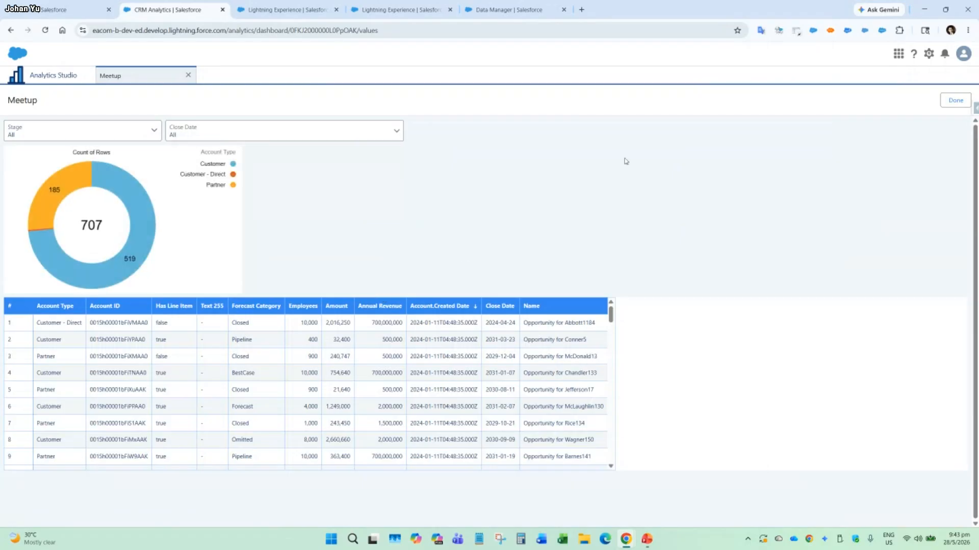
click(942, 103)
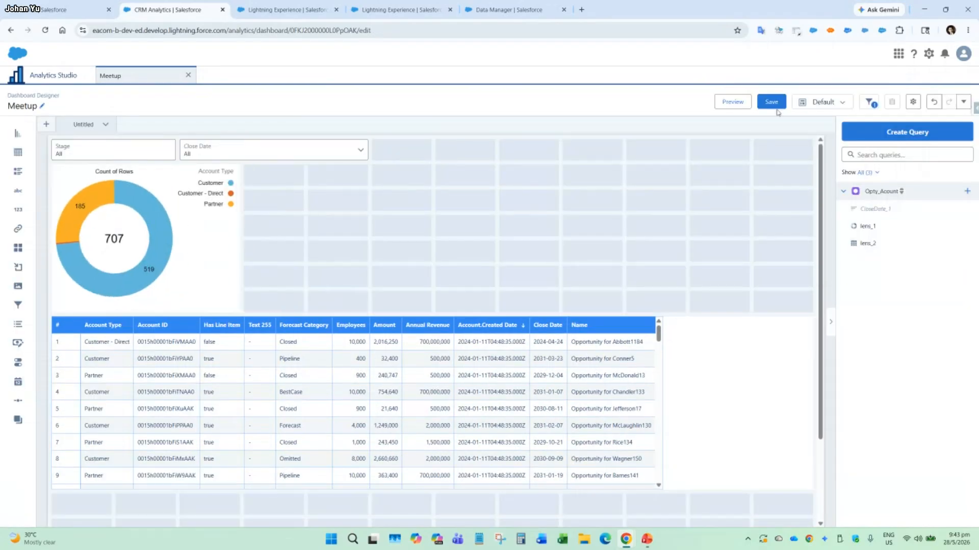
click(728, 101)
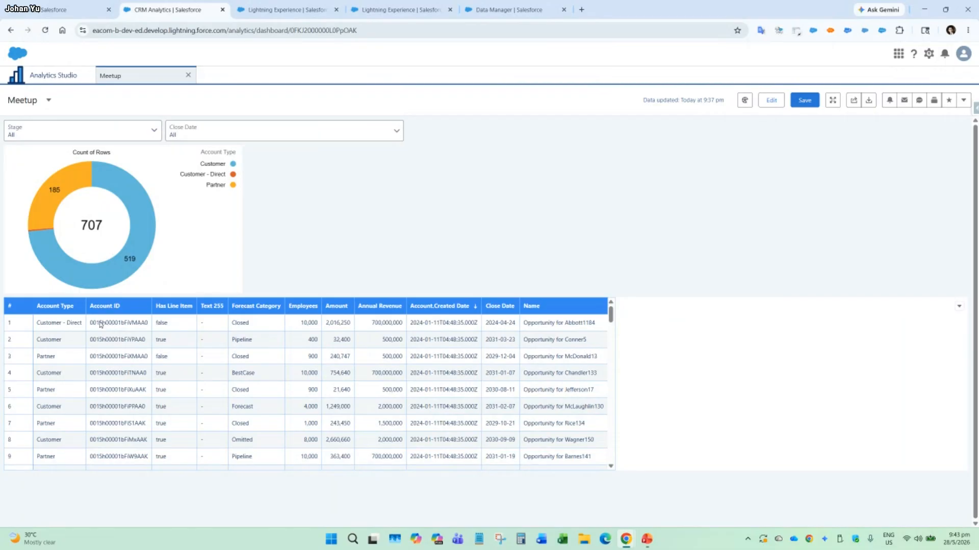
Explore the Count of Rows donut chart as a new lens and show the lens's filters.
click(101, 324)
click(316, 288)
click(233, 154)
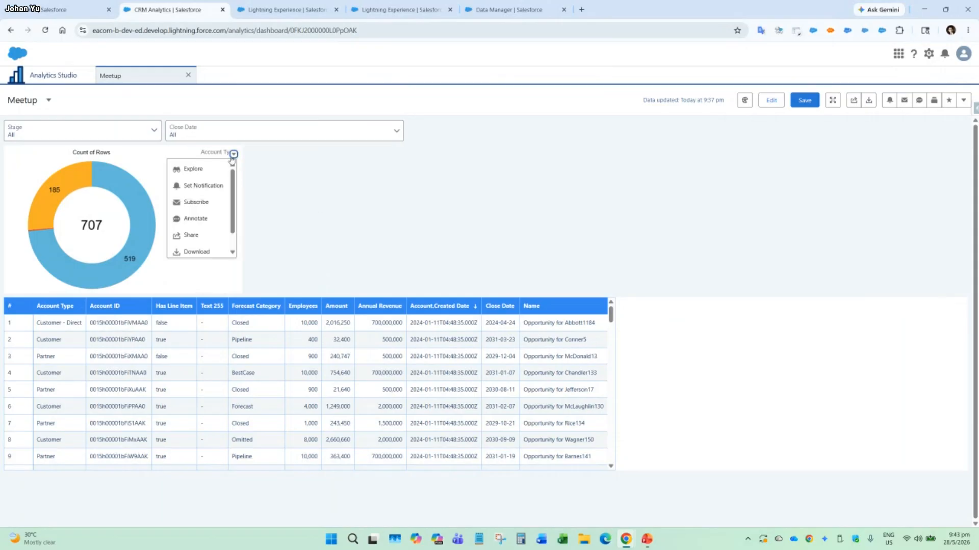
click(206, 169)
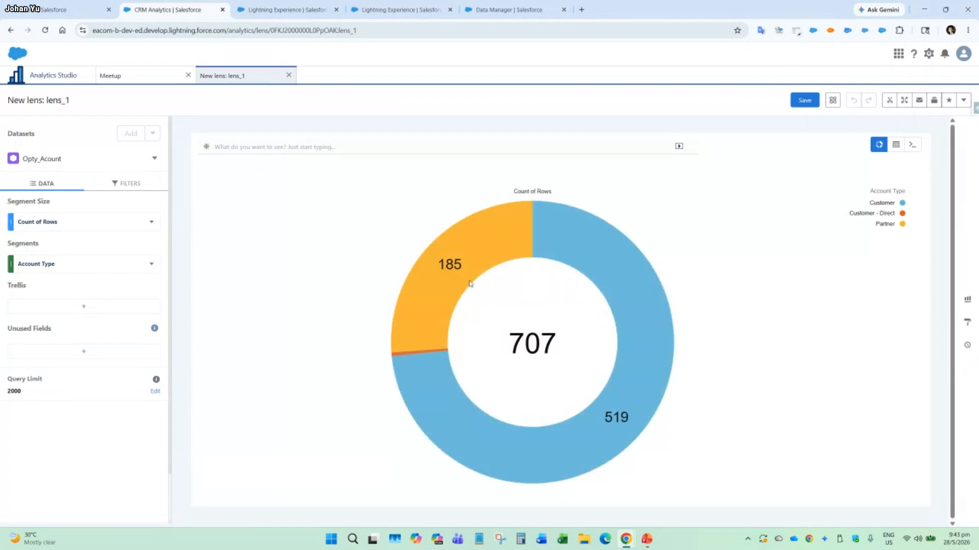
click(127, 183)
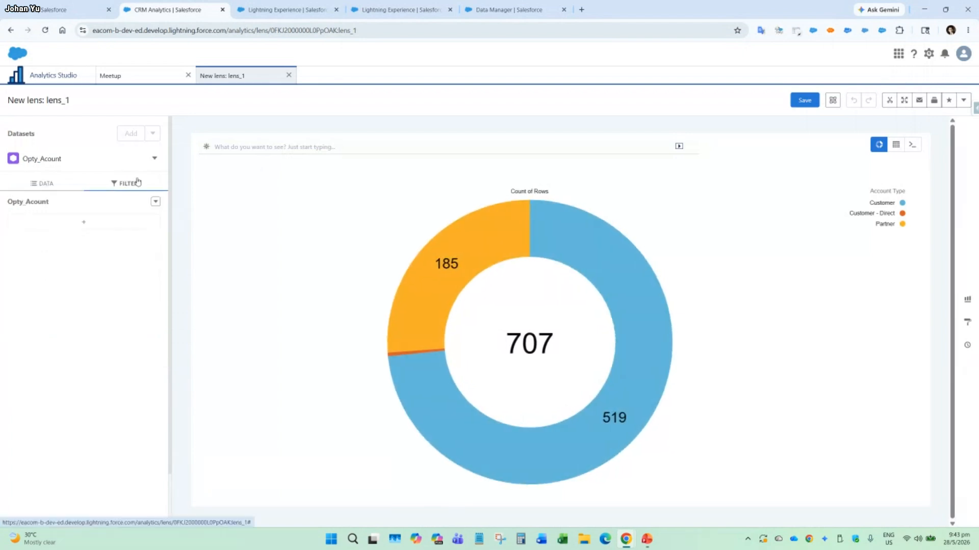
click(102, 224)
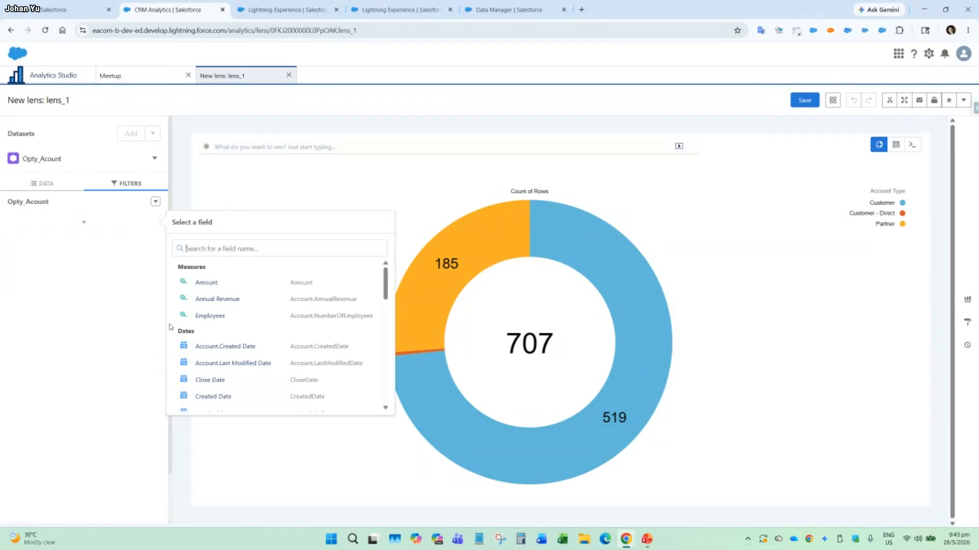
click(259, 382)
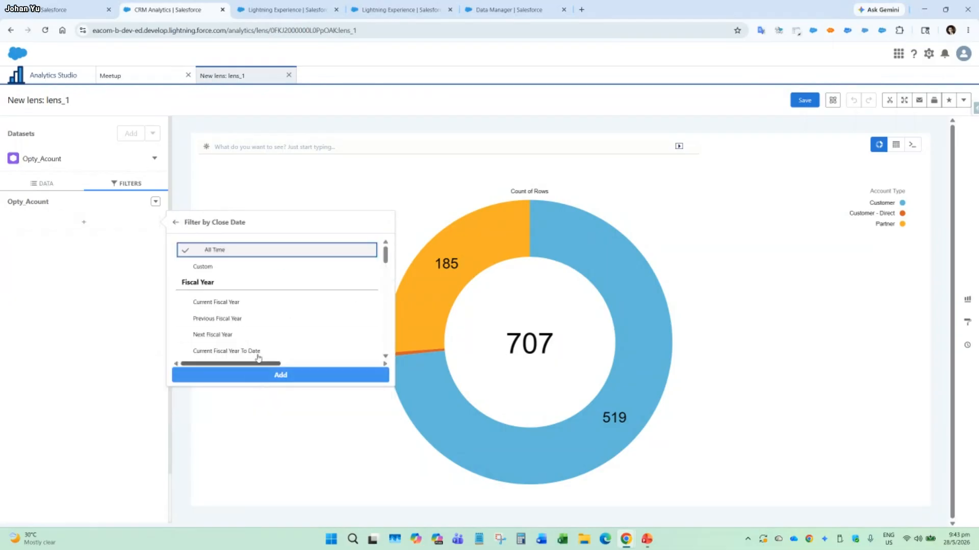
click(152, 233)
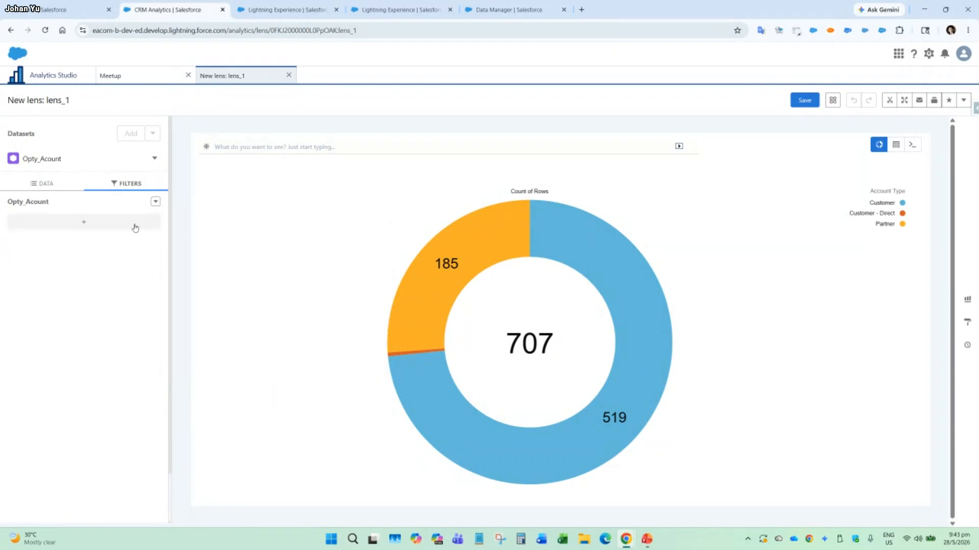
Start a new filter on the Account Number field for the lens.
click(135, 229)
scroll(278, 337, down, 3)
scroll(277, 337, down, 3)
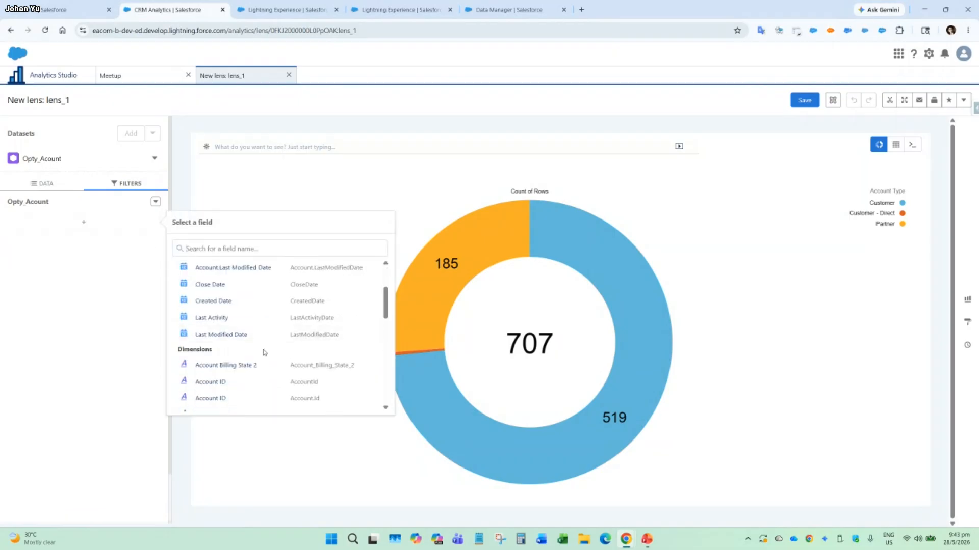
scroll(254, 392, up, 1)
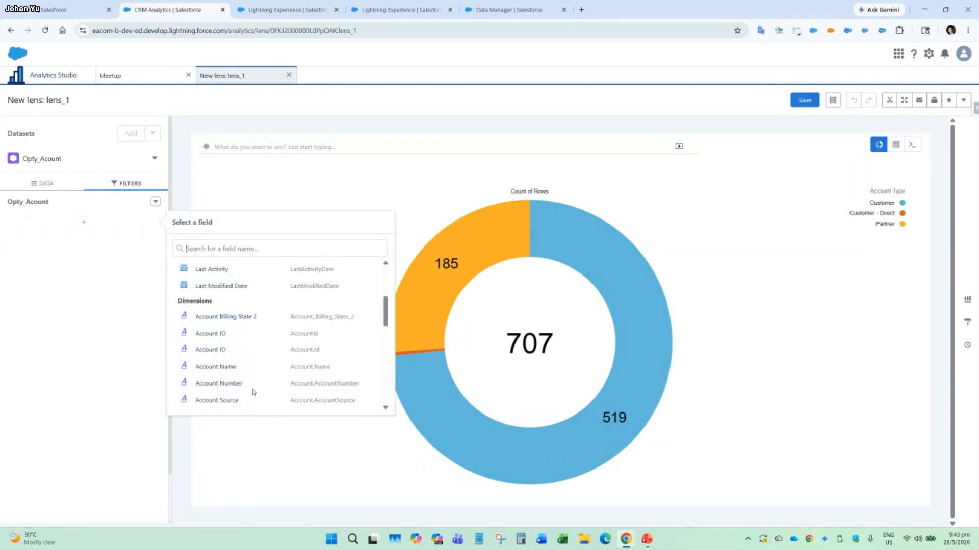
scroll(249, 377, down, 1)
click(247, 336)
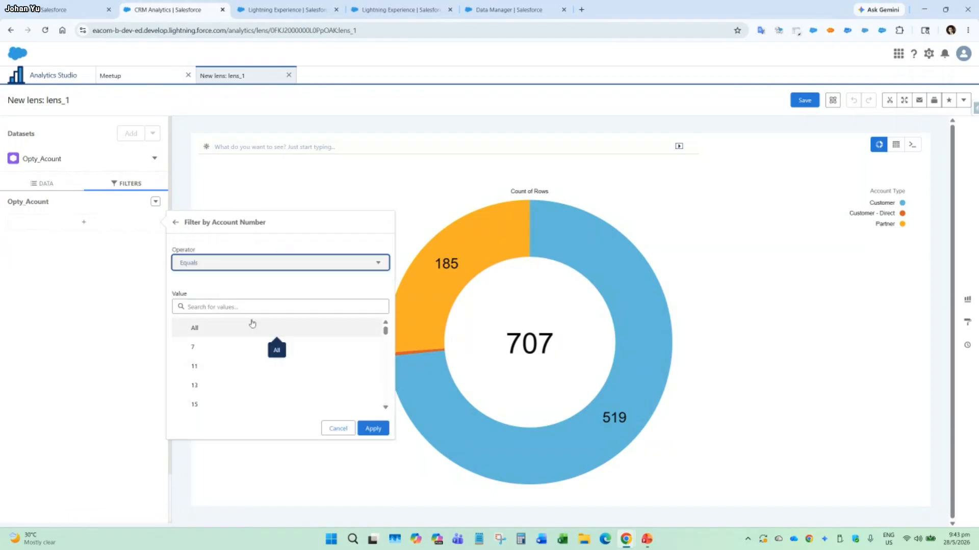
Try the Starts With operator with the value 1 for the Account Number filter.
click(276, 263)
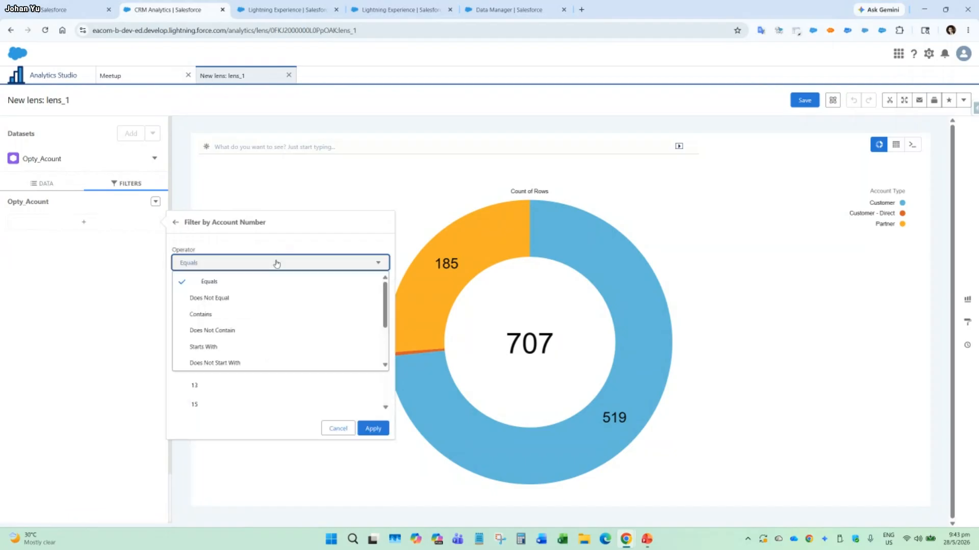
click(258, 347)
click(250, 291)
text(1)
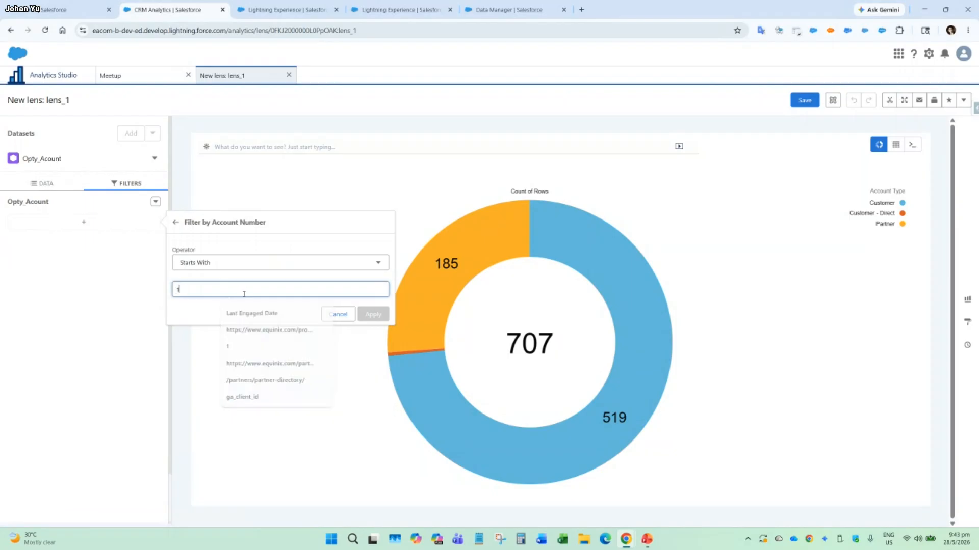
click(277, 318)
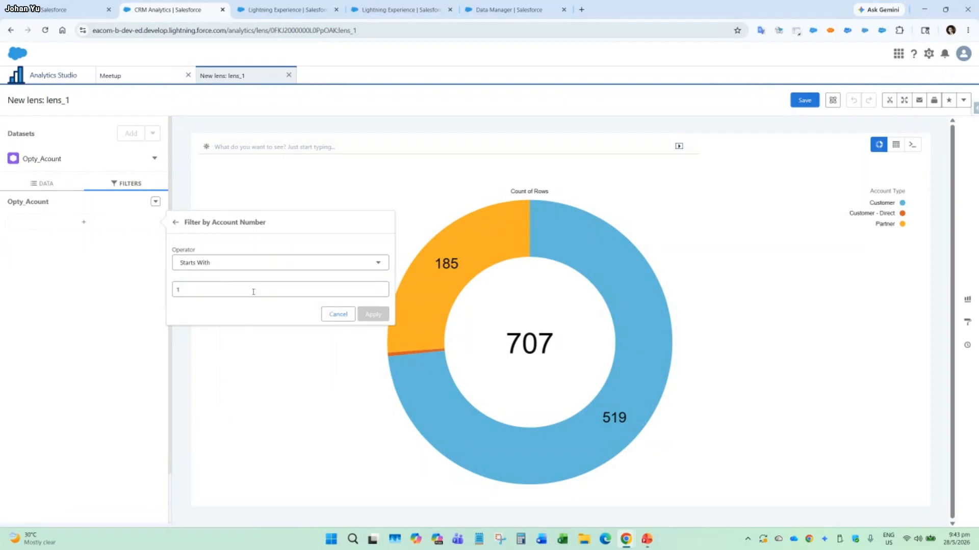
Set the Account Number filter to Contains 11 and apply it to the lens.
click(298, 263)
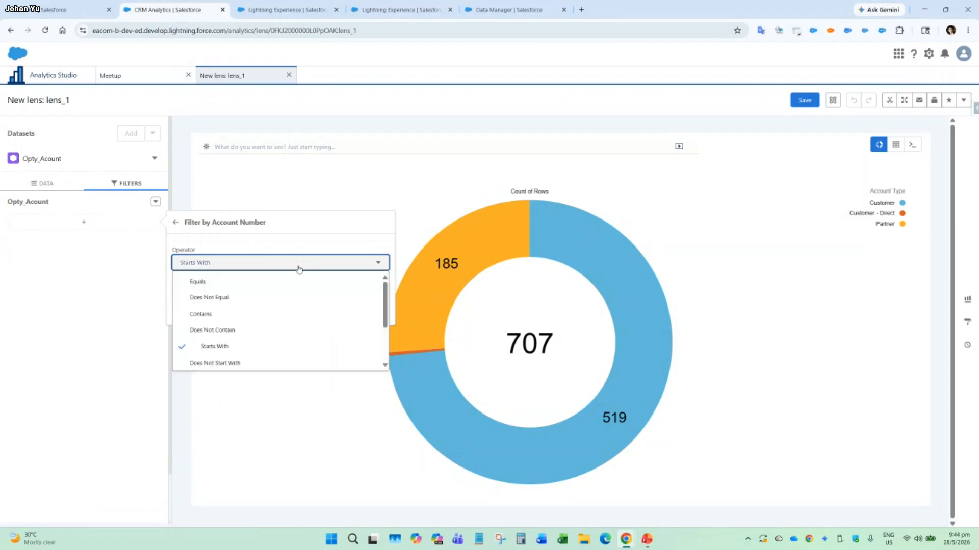
click(243, 316)
click(238, 291)
text(11)
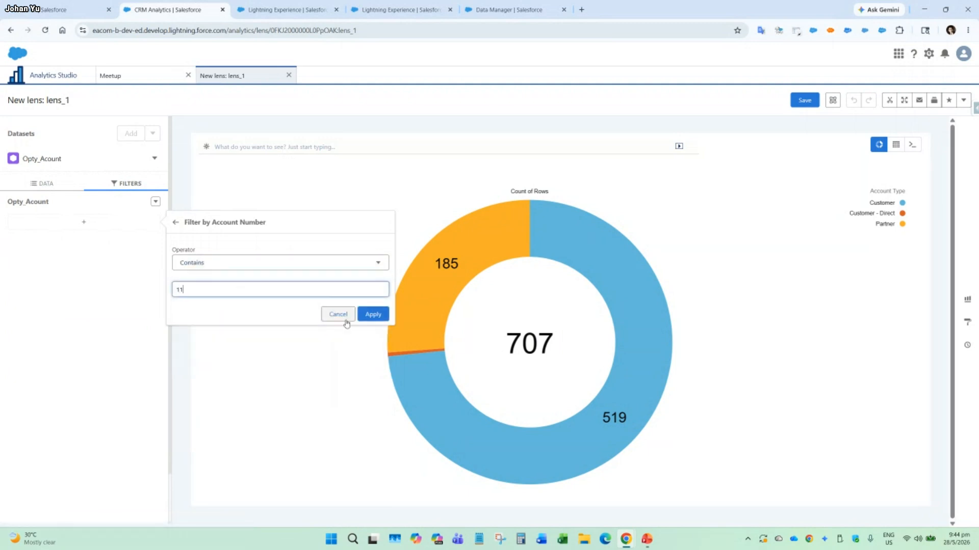
click(373, 314)
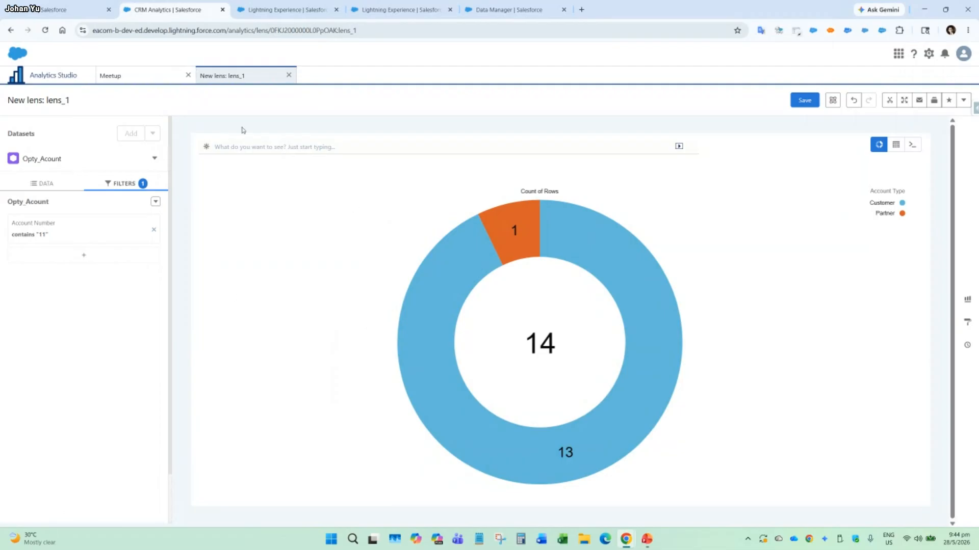
Return to the Meetup dashboard and view the download formats available for the opportunity table.
click(125, 76)
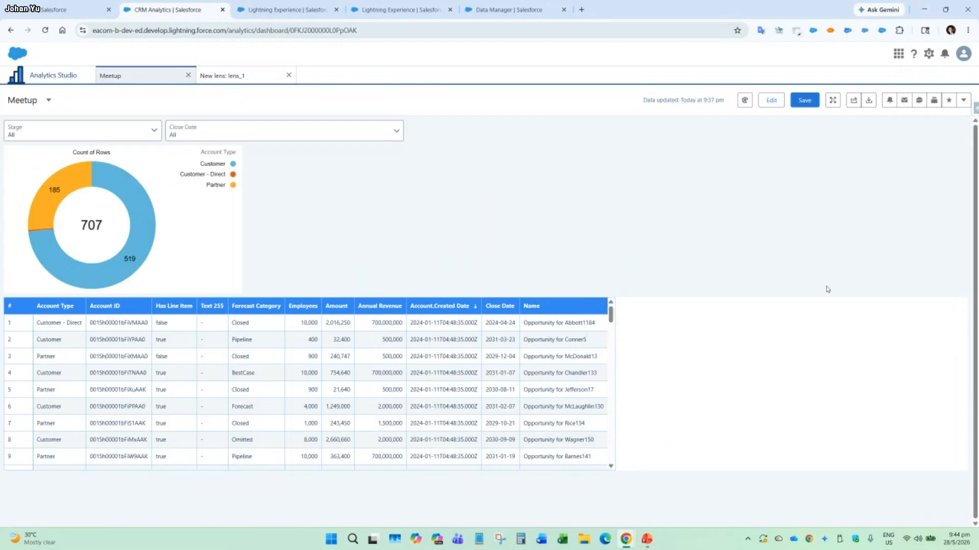
click(959, 306)
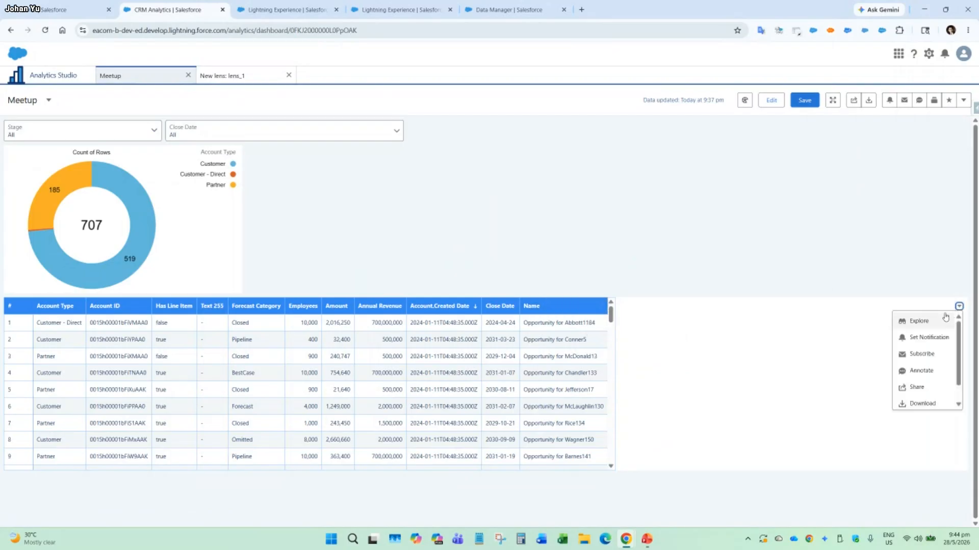
click(938, 405)
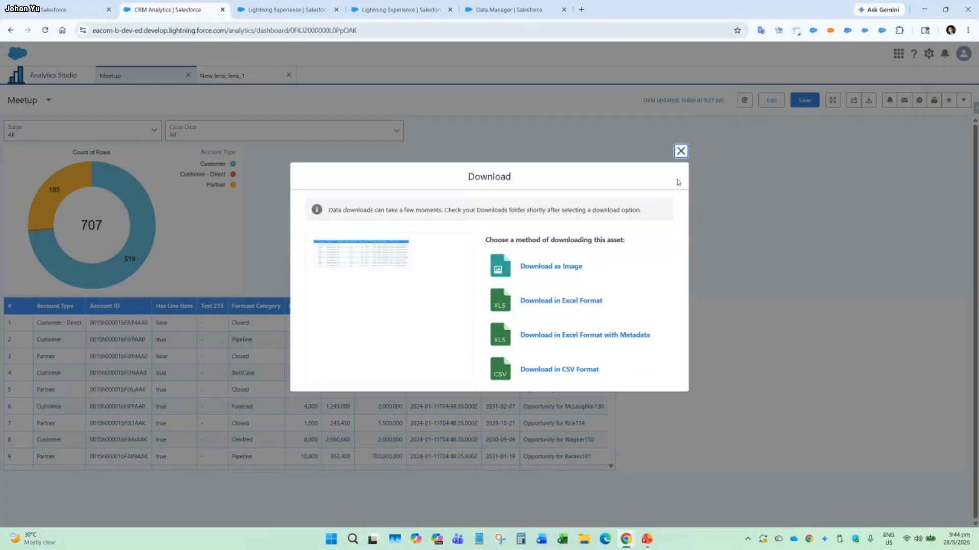
click(680, 151)
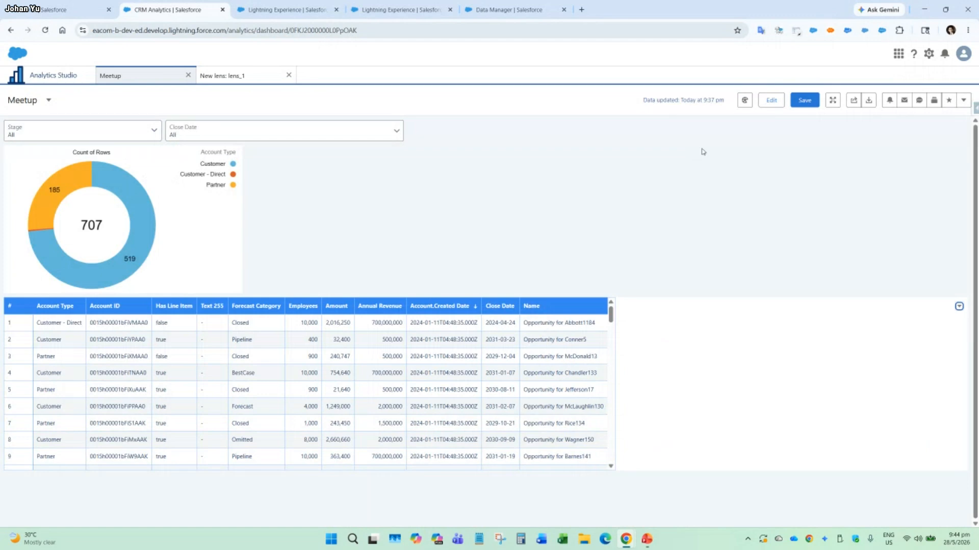
Filter the Meetup dashboard by the Stage values Closed Lost and Closed Won.
click(104, 135)
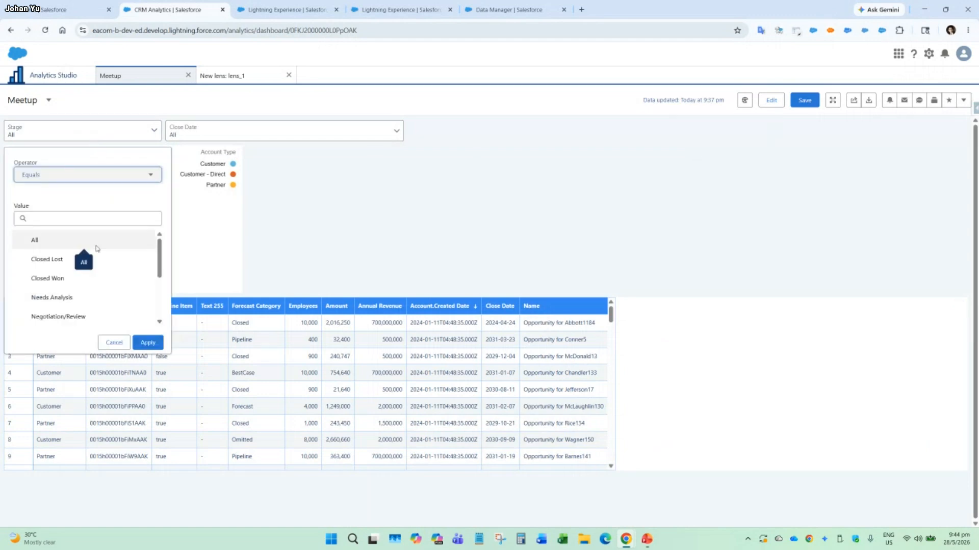
click(82, 262)
click(93, 281)
click(148, 345)
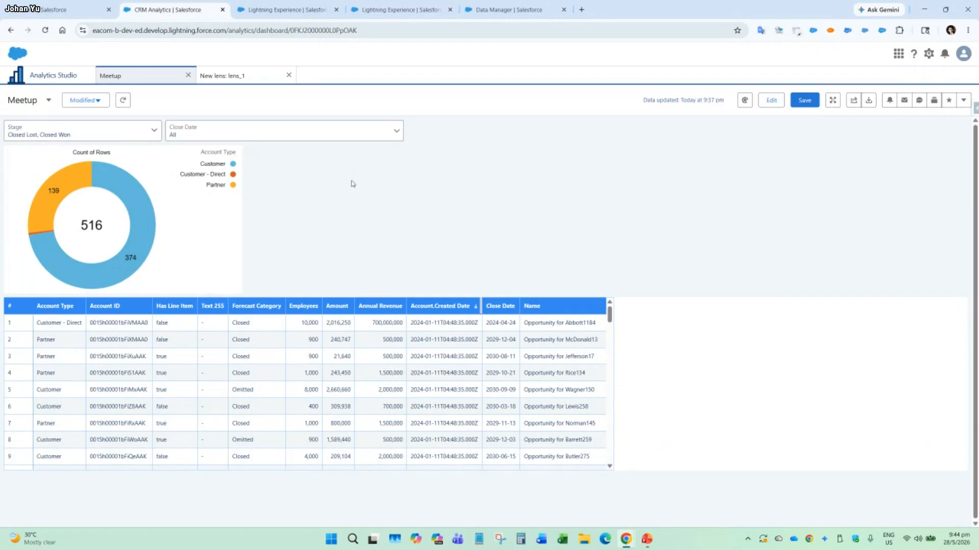
key(alt+Tab)
key(alt+Tab)
key(alt+Tab)
key(alt+Tab)
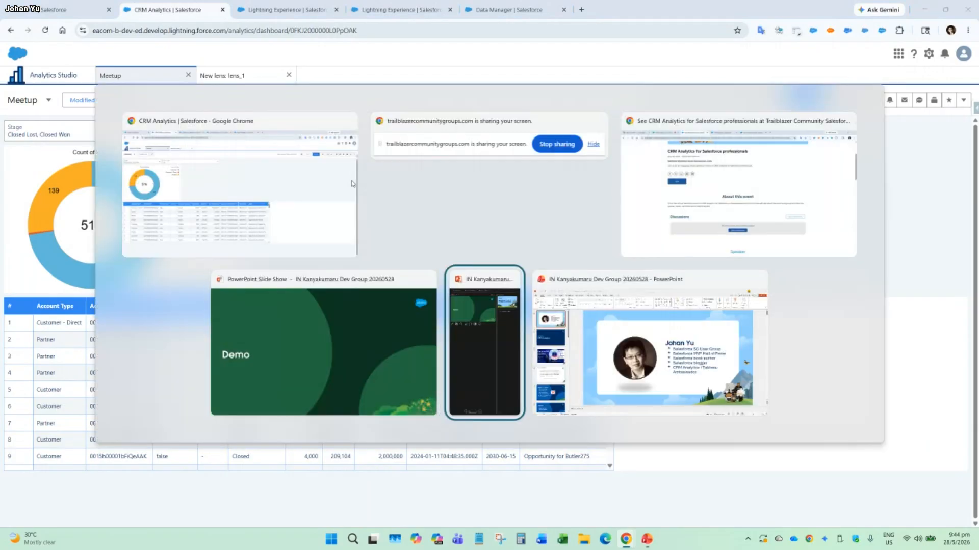
key(alt+shift+Tab)
key(alt+shift+Tab)
key(Escape)
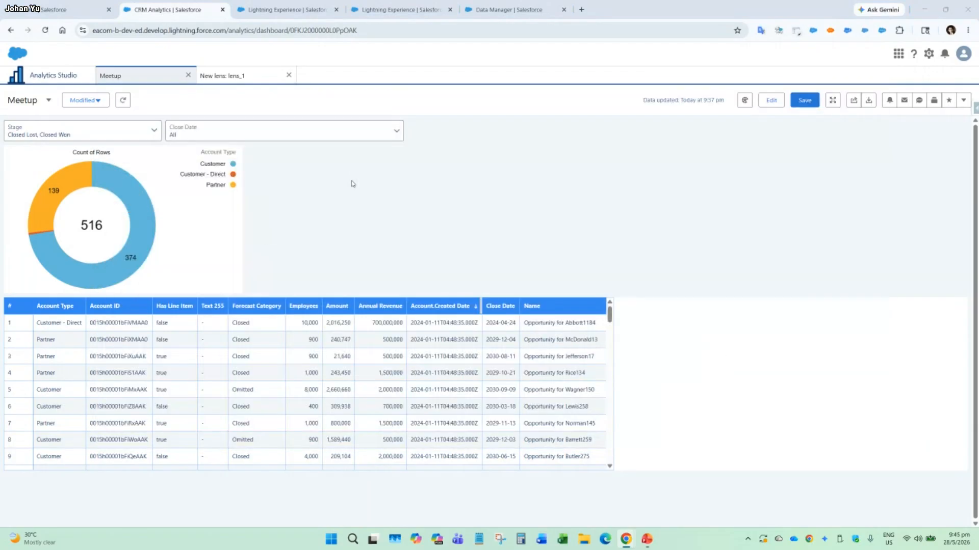